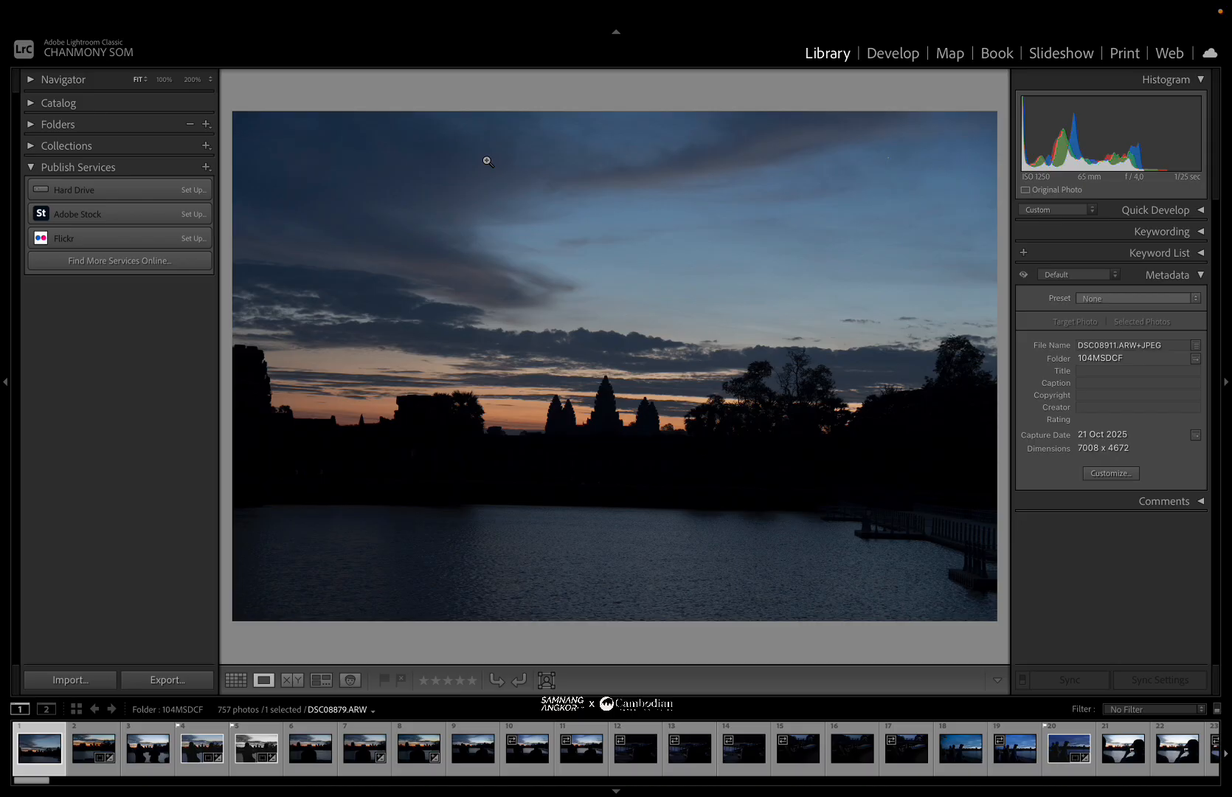
# Zoom in and out on the sunrise photo to inspect detail in the temple silhouettes.
pyautogui.click(621, 440)
pyautogui.click(620, 439)
pyautogui.click(611, 435)
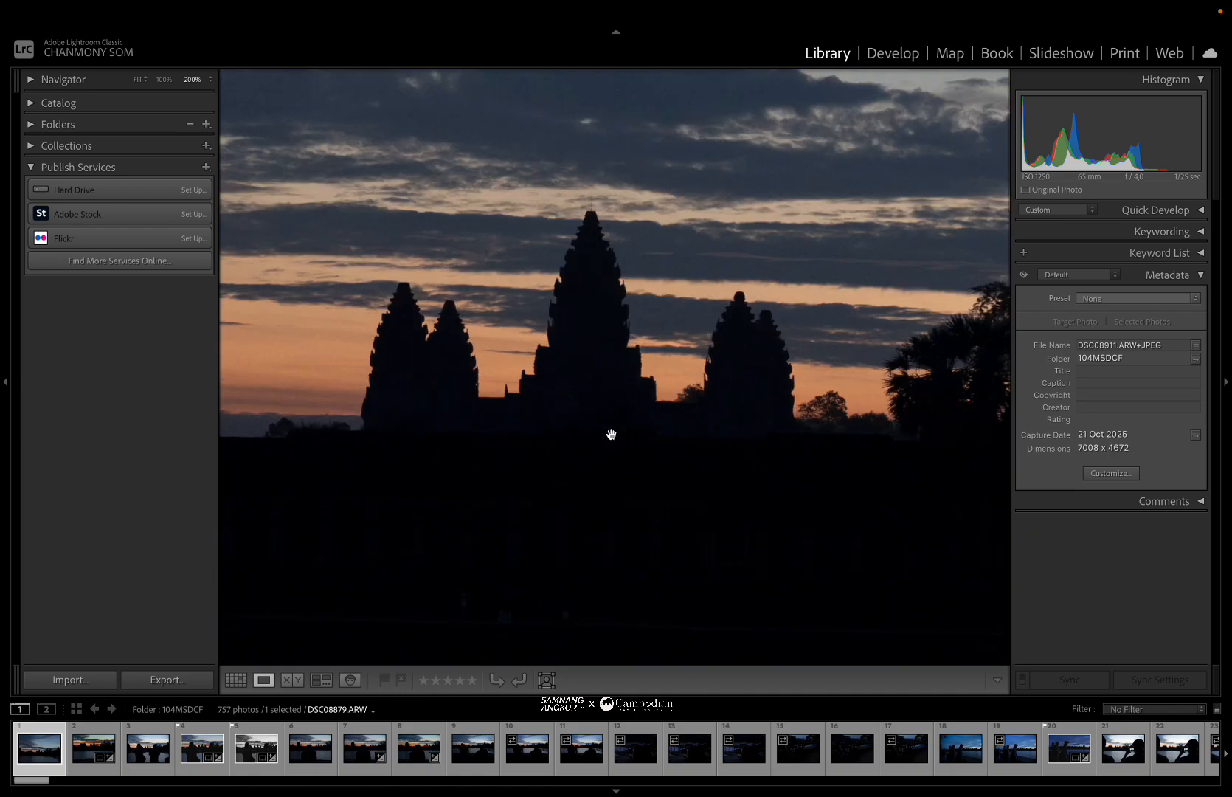
pyautogui.click(611, 434)
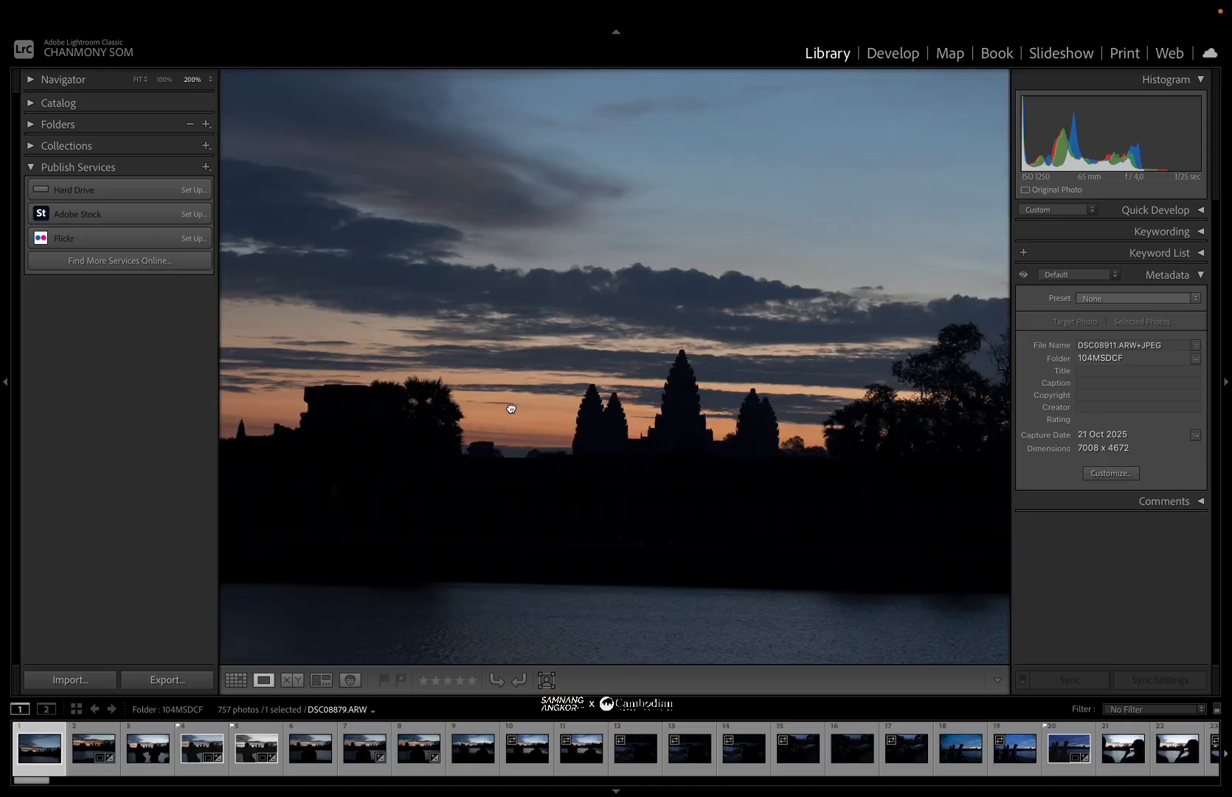
pyautogui.click(509, 407)
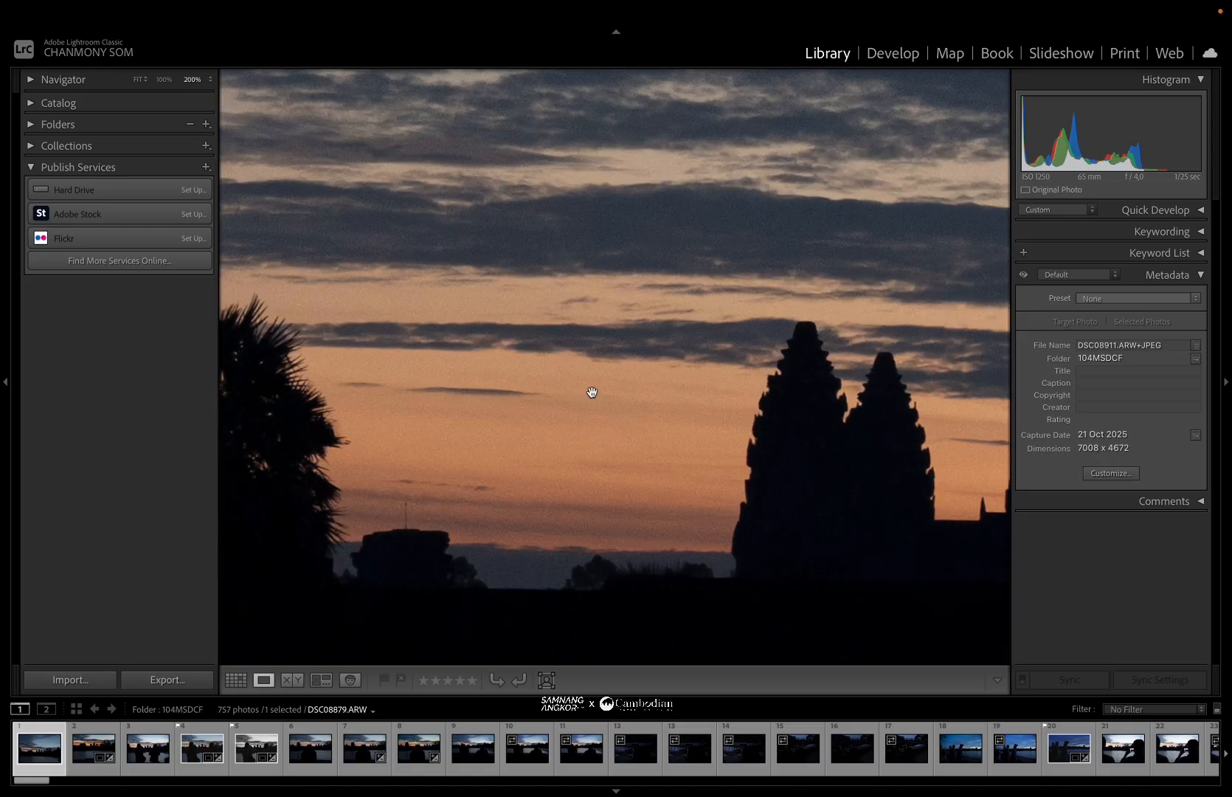
pyautogui.click(591, 398)
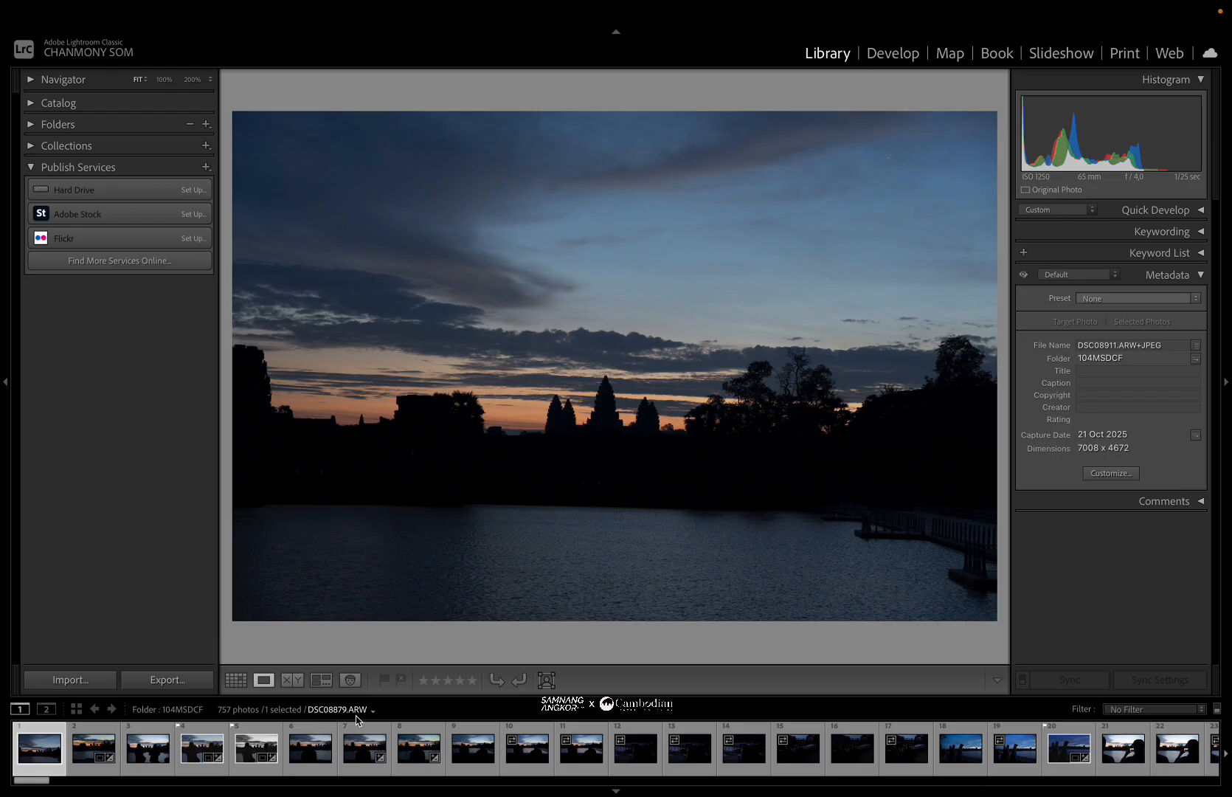
# Open the selected photo in the Develop module for editing.
pyautogui.click(879, 54)
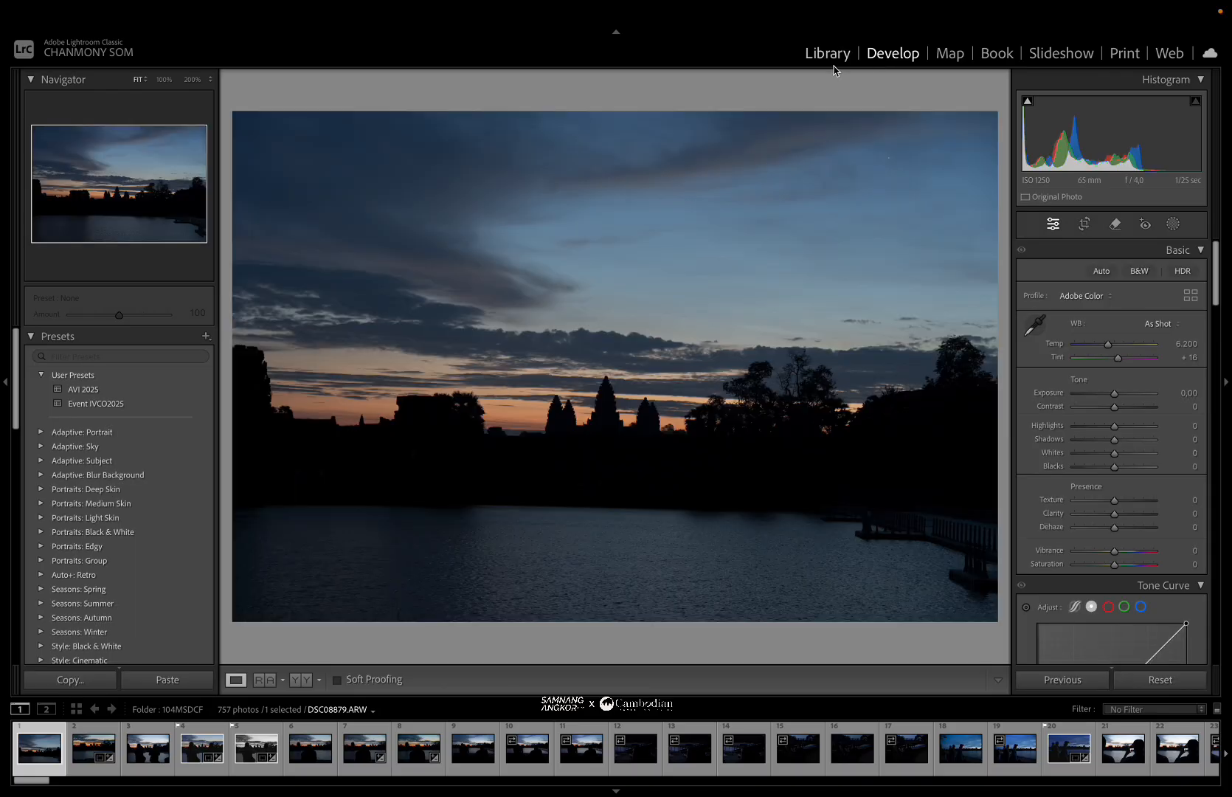
pyautogui.click(834, 69)
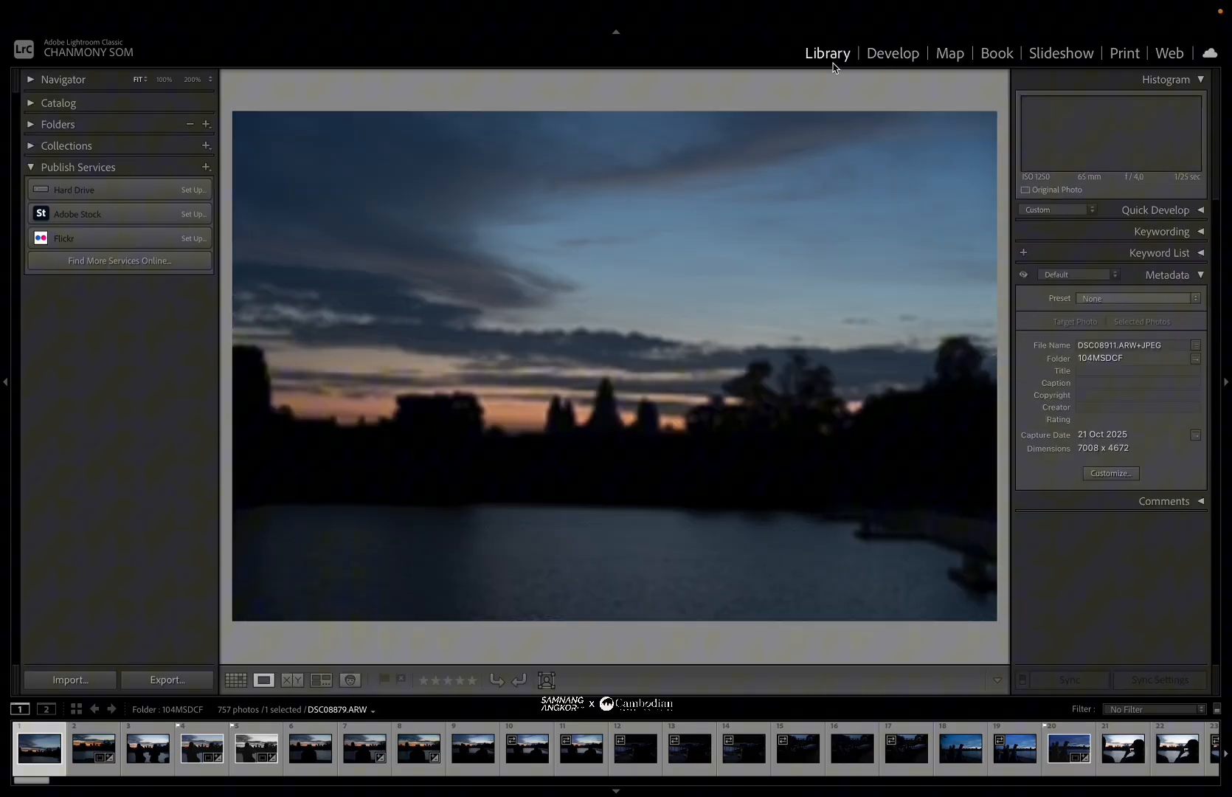
pyautogui.click(896, 67)
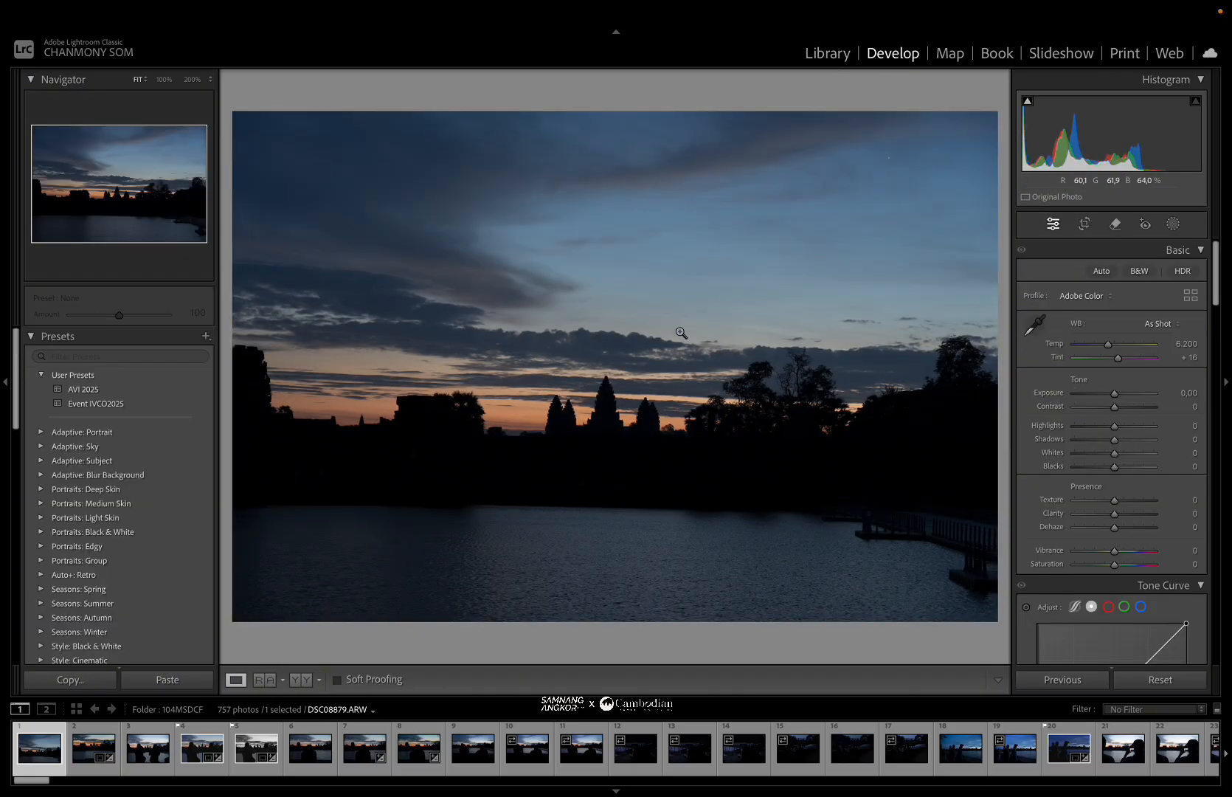
pyautogui.click(630, 365)
pyautogui.click(630, 367)
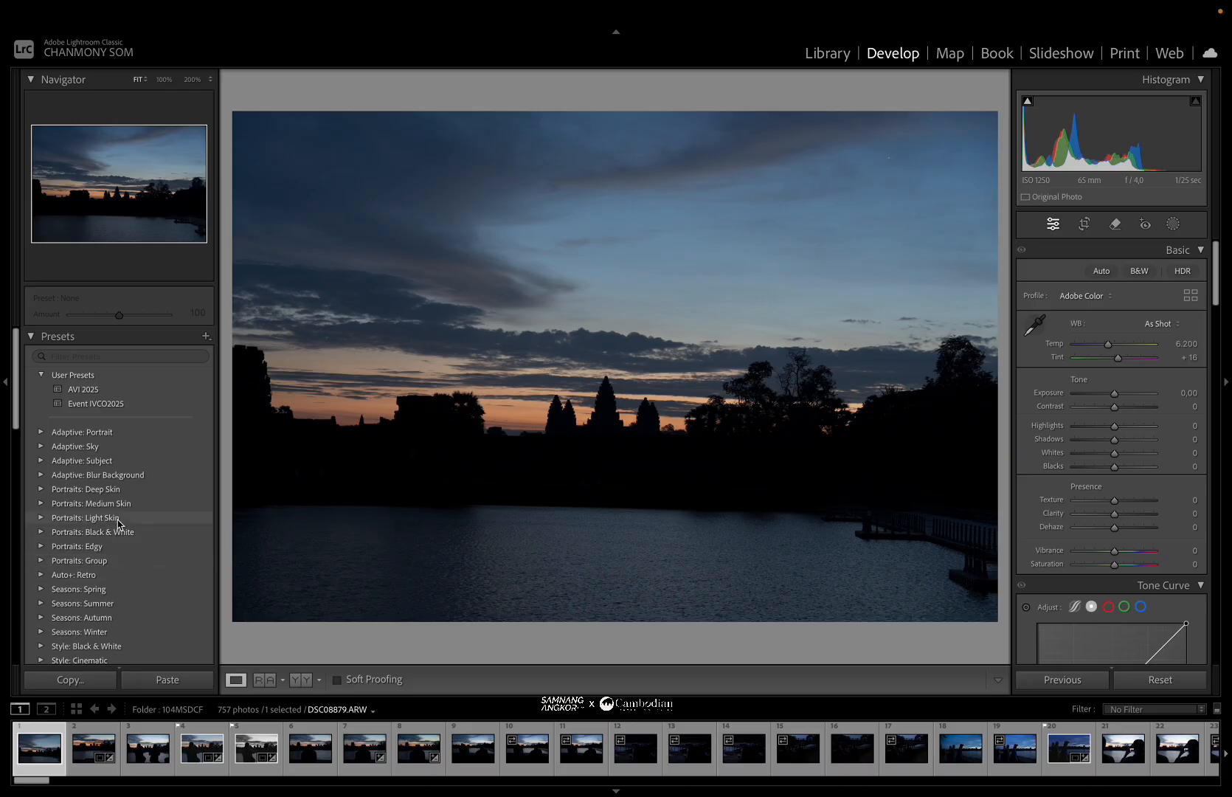
# Expand the Portraits: Light Skin preset group and preview its presets on the photo.
pyautogui.click(40, 518)
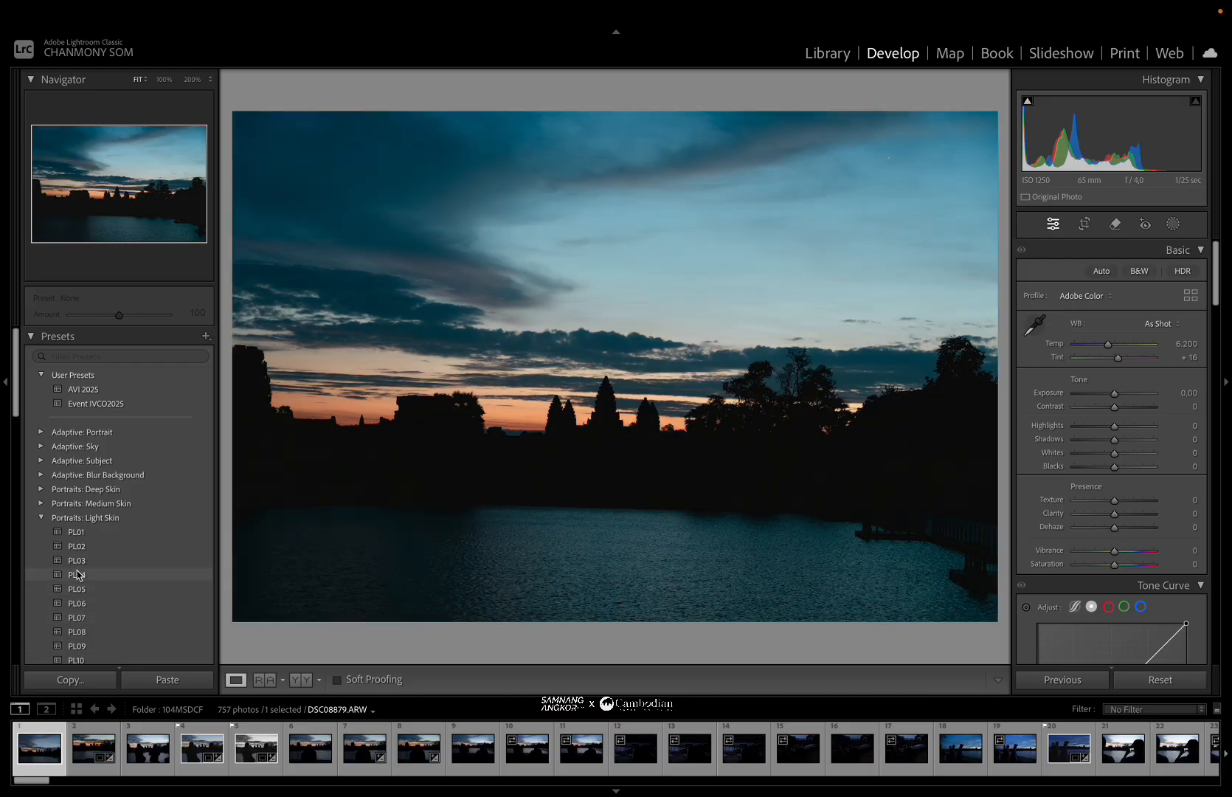
pyautogui.scroll(-1, 78, 574)
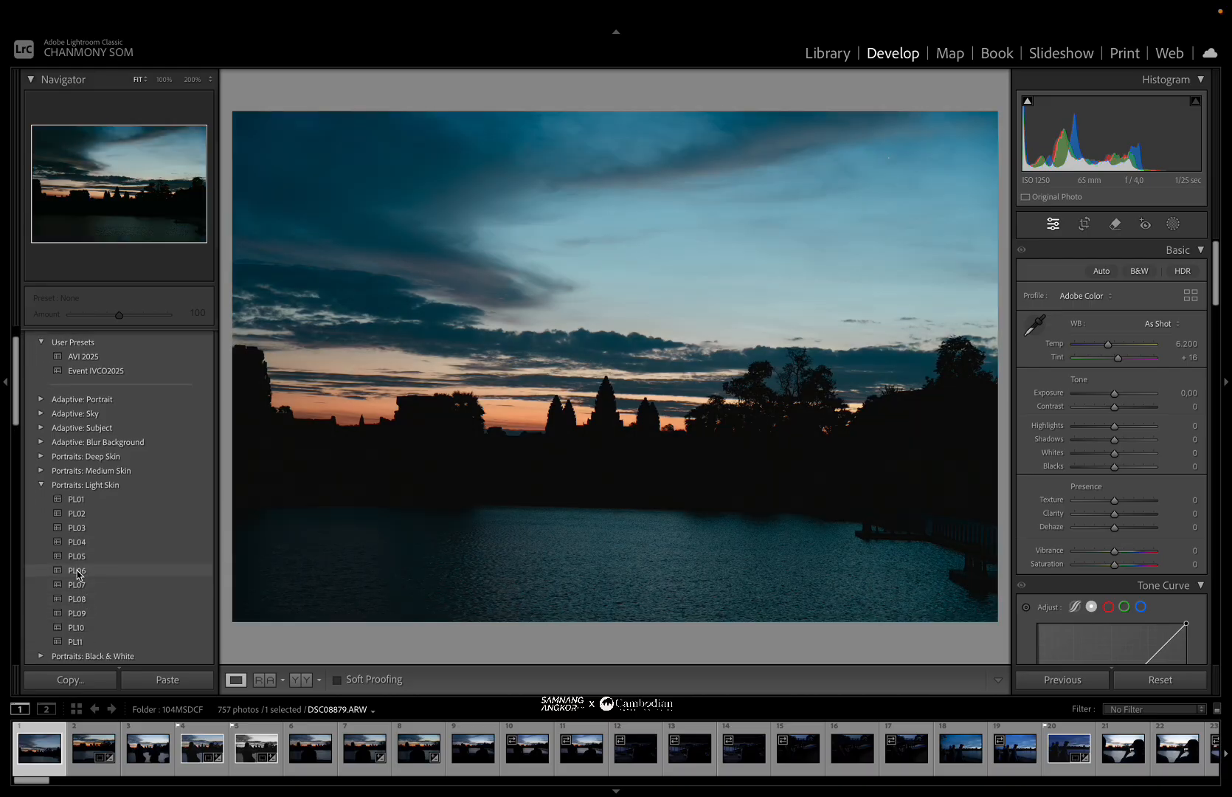
pyautogui.scroll(-2, 78, 626)
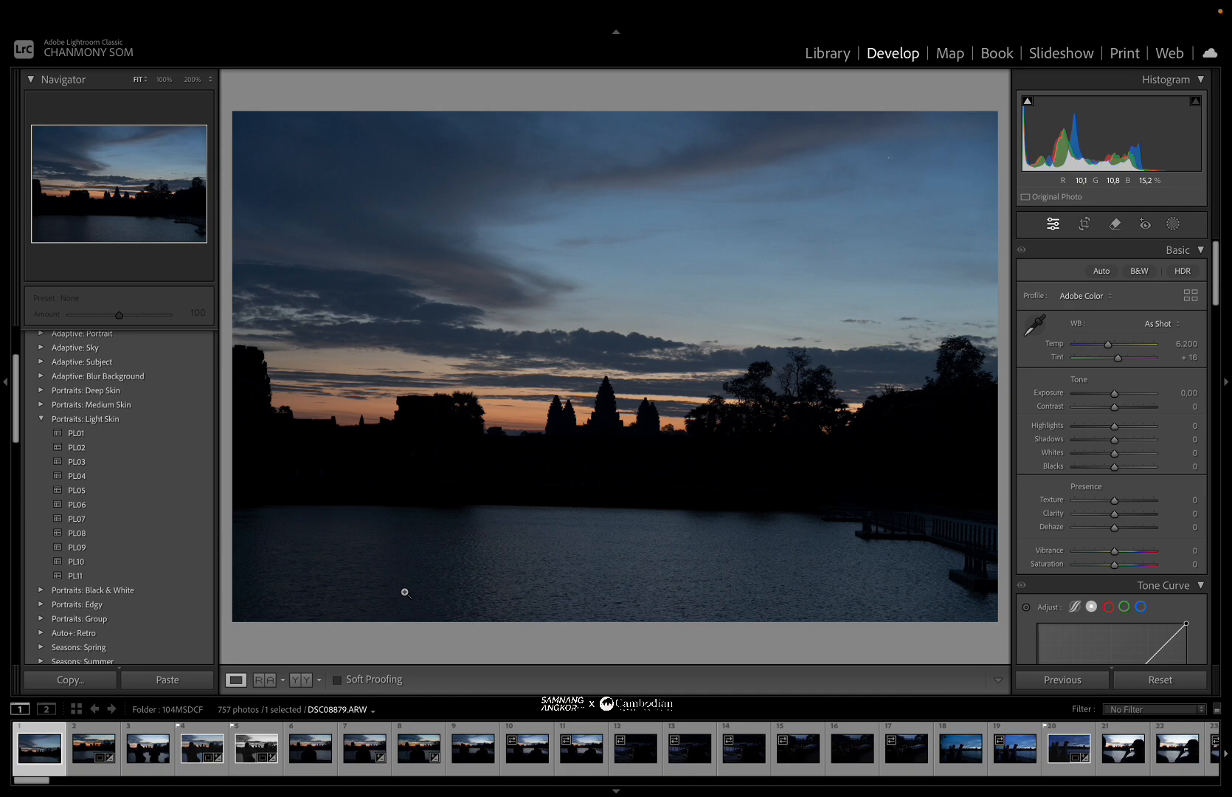
# Flag the photo as a pick.
pyautogui.press('p')
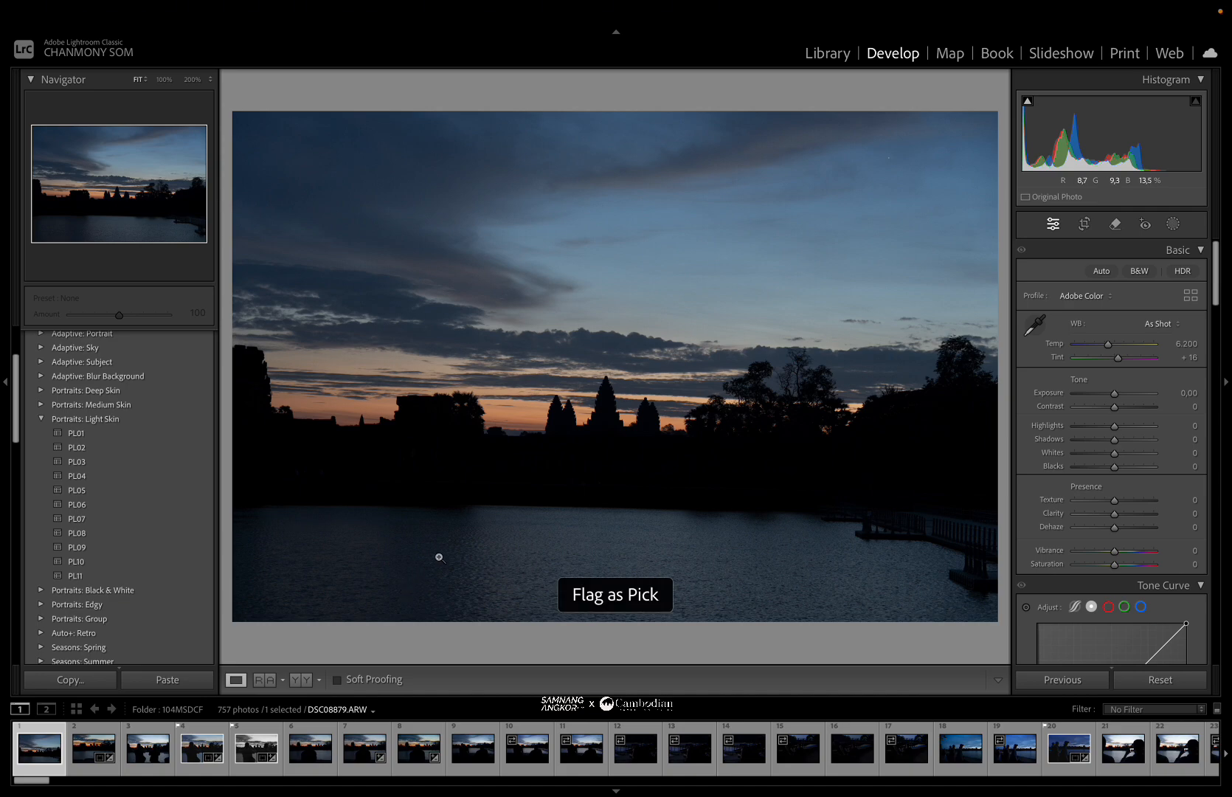
pyautogui.click(650, 353)
pyautogui.click(650, 354)
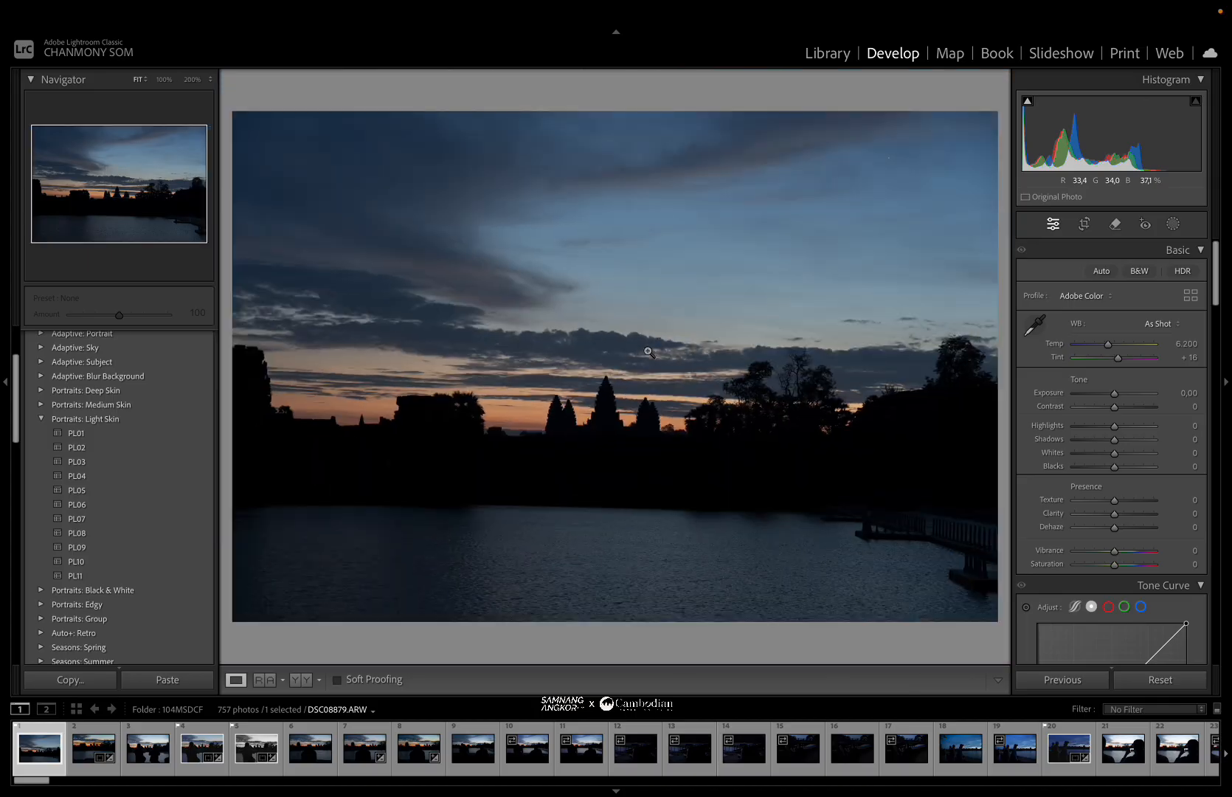
# Crop the photo to a tighter framing centred on the temples, straightened to about -0.40, and apply the crop.
pyautogui.click(1084, 225)
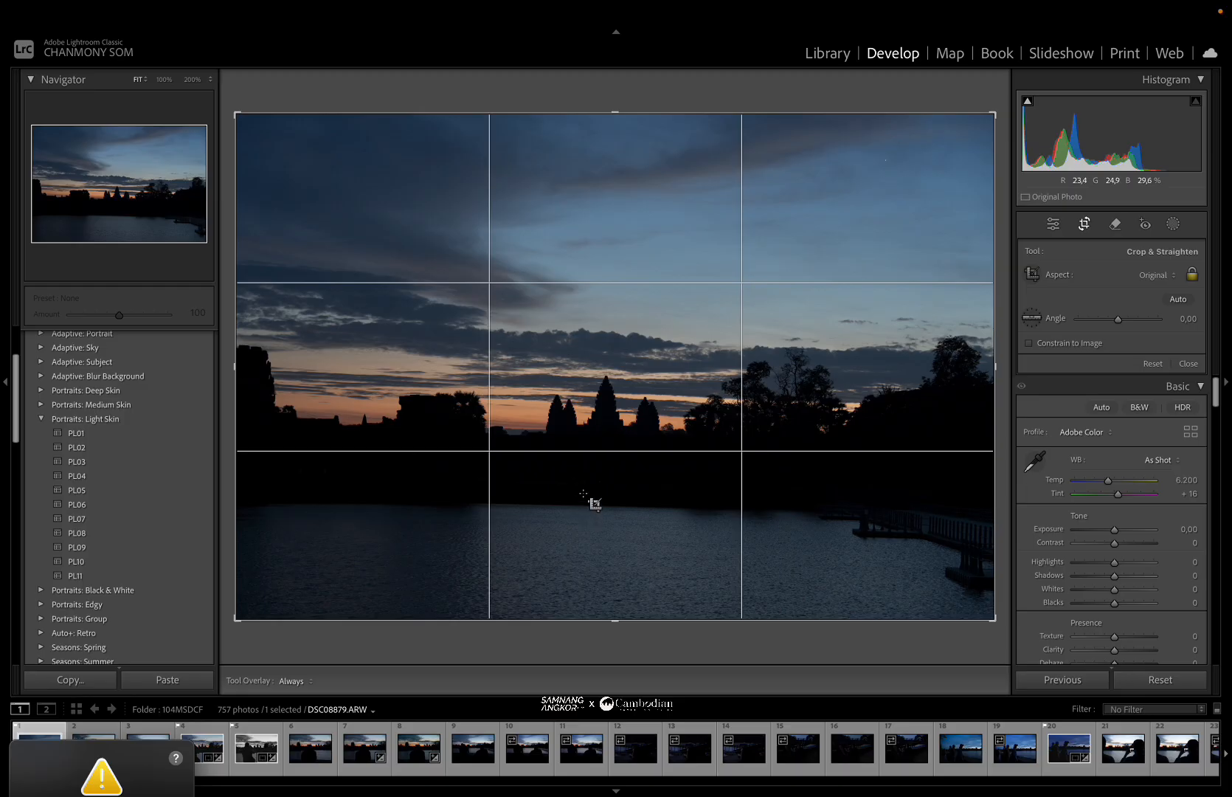
pyautogui.moveTo(613, 107); pyautogui.dragTo(602, 188)
pyautogui.moveTo(603, 264)
pyautogui.mouseDown()
pyautogui.moveTo(612, 285)
pyautogui.moveTo(618, 277)
pyautogui.mouseUp()
pyautogui.moveTo(902, 171); pyautogui.dragTo(872, 182)
pyautogui.moveTo(670, 334); pyautogui.dragTo(676, 322)
pyautogui.moveTo(619, 203); pyautogui.dragTo(619, 203)
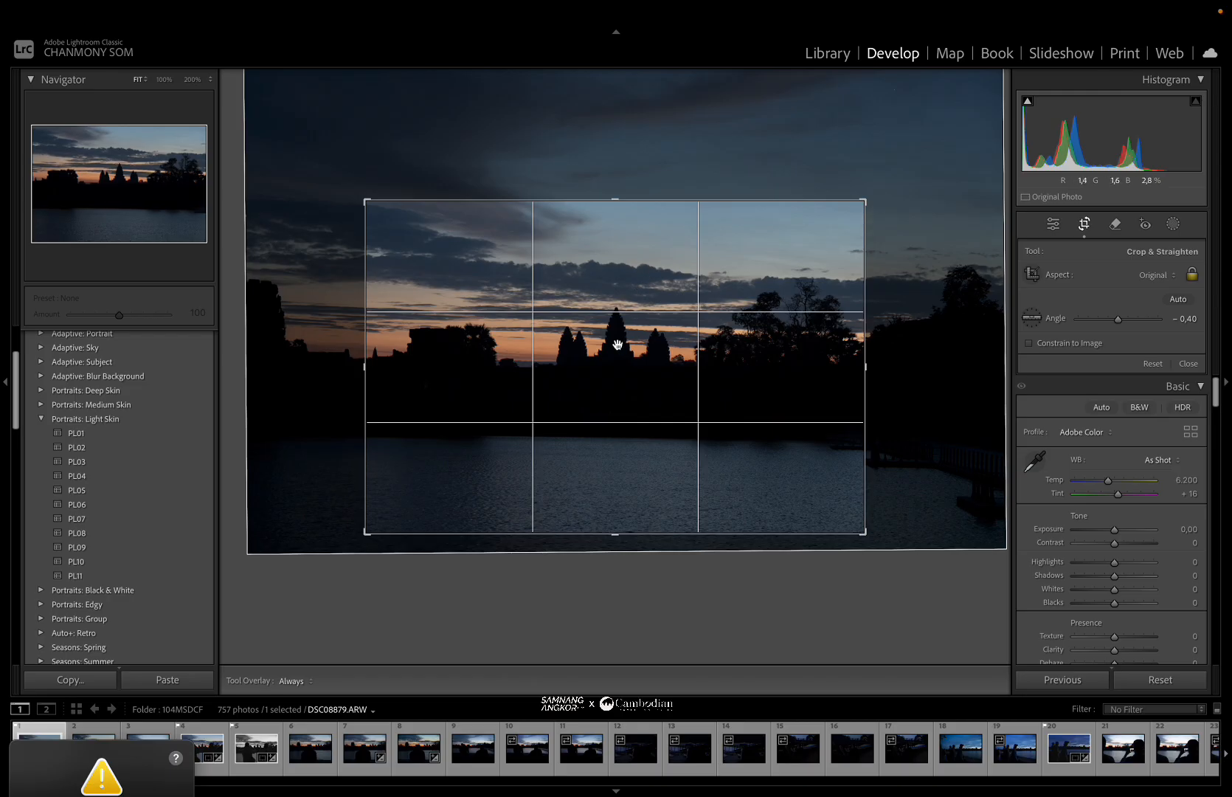
pyautogui.moveTo(618, 345); pyautogui.dragTo(617, 344)
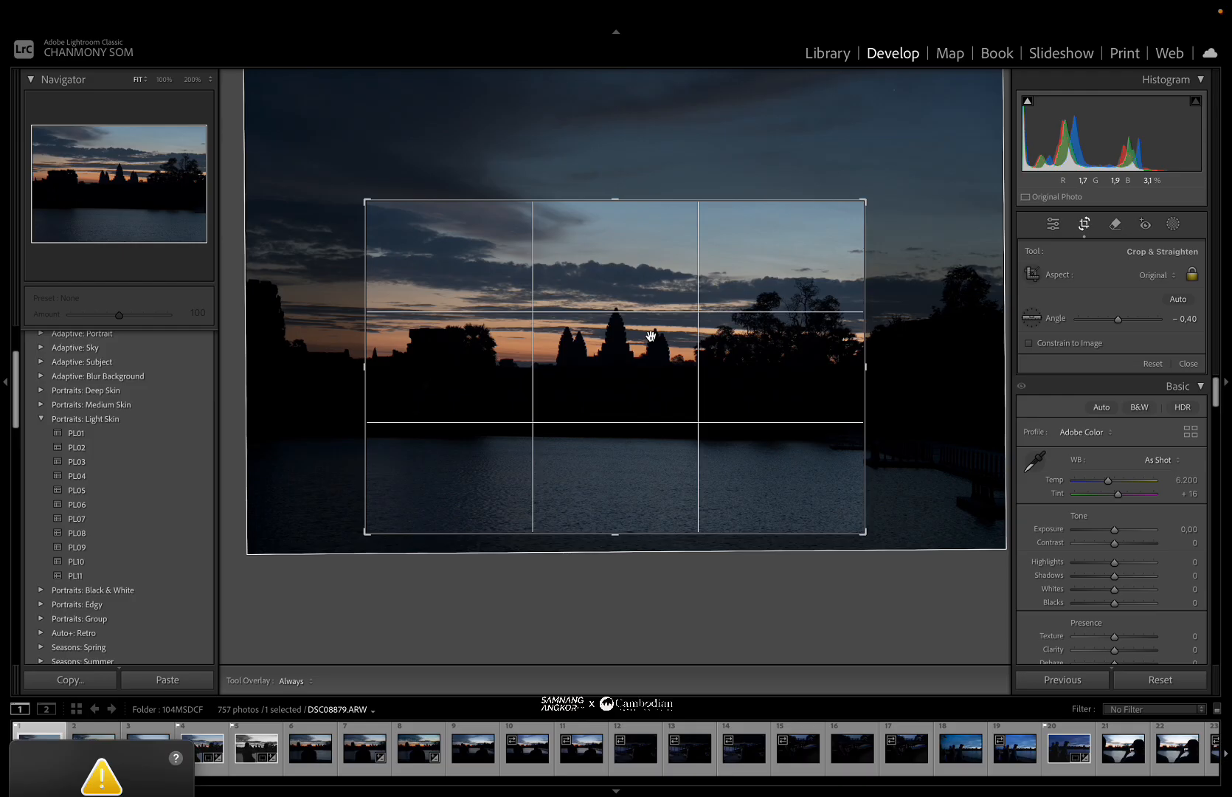
pyautogui.moveTo(650, 336); pyautogui.dragTo(650, 344)
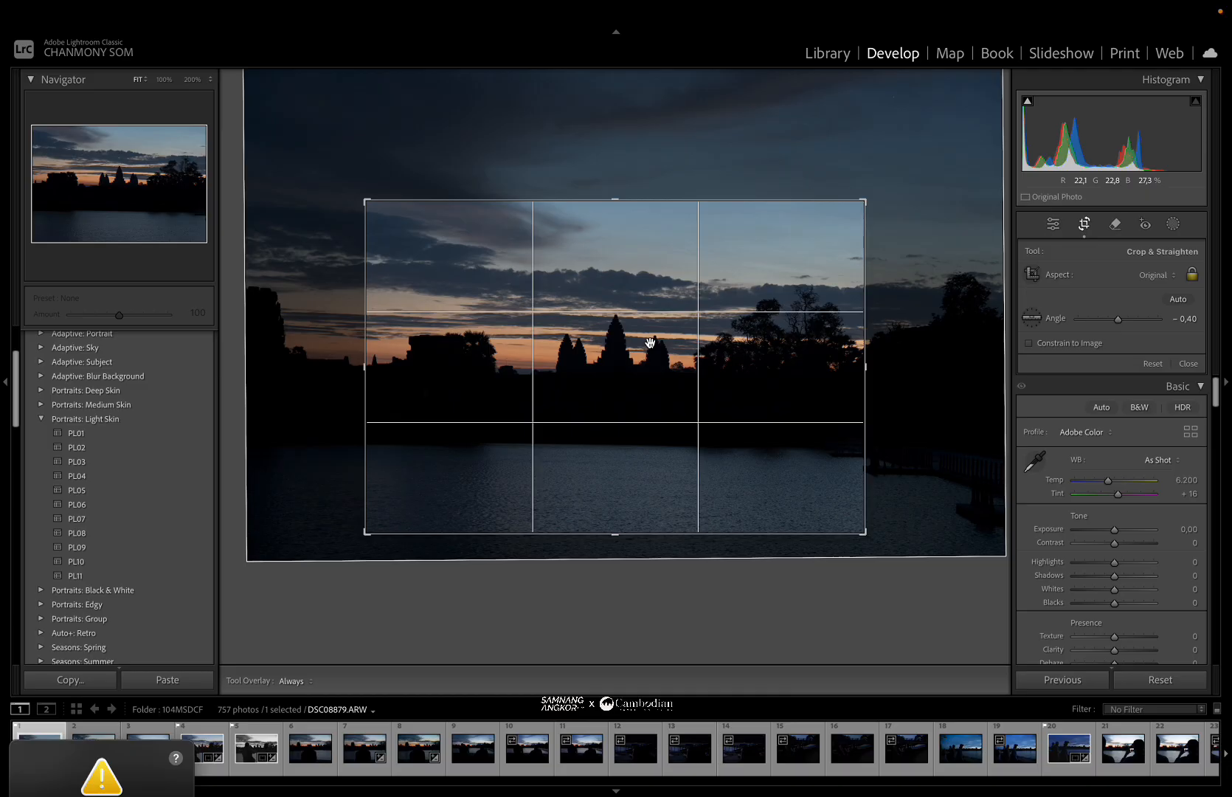
pyautogui.press('Return')
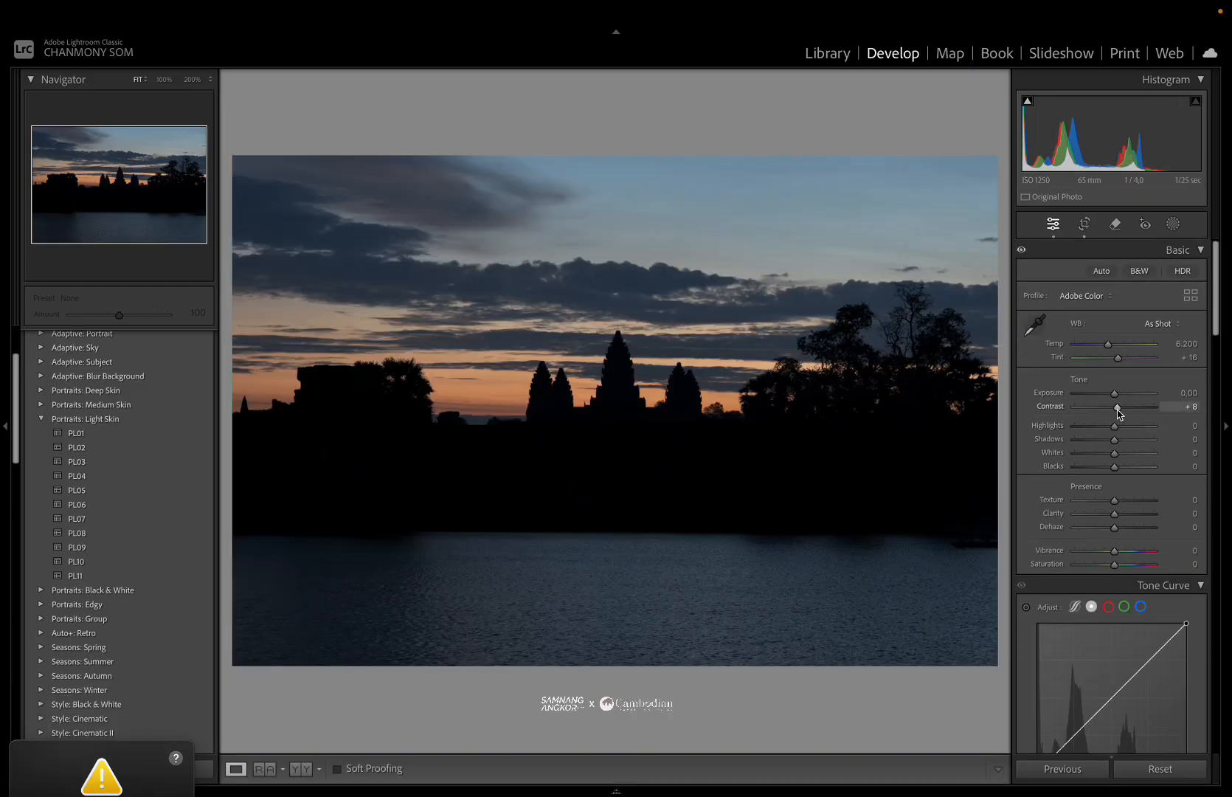
# Set Highlights to +9, Shadows to +38, Whites to +33 and Blacks to +20.
pyautogui.moveTo(1114, 426); pyautogui.dragTo(1129, 455)
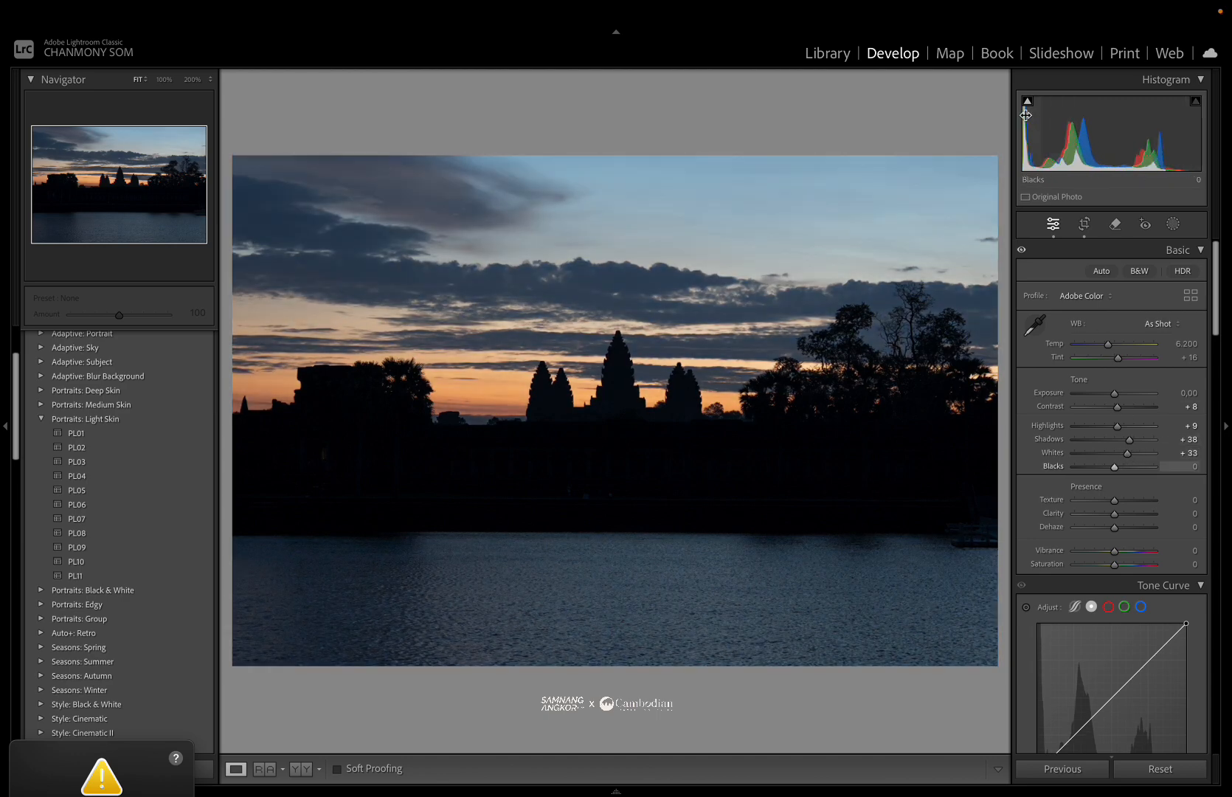
pyautogui.moveTo(1027, 116); pyautogui.dragTo(1074, 131)
pyautogui.moveTo(1120, 467)
pyautogui.mouseDown()
pyautogui.moveTo(1154, 467)
pyautogui.moveTo(1123, 467)
pyautogui.mouseUp()
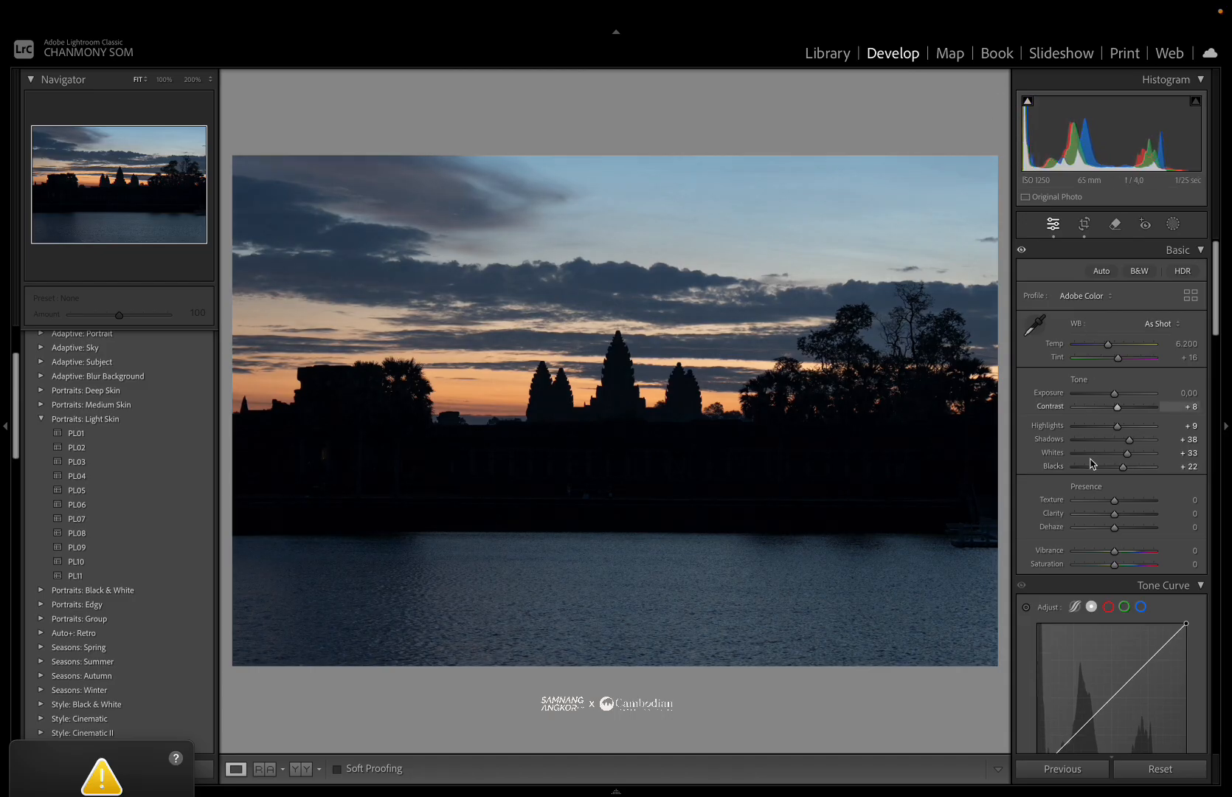
pyautogui.scroll(-1, 1092, 493)
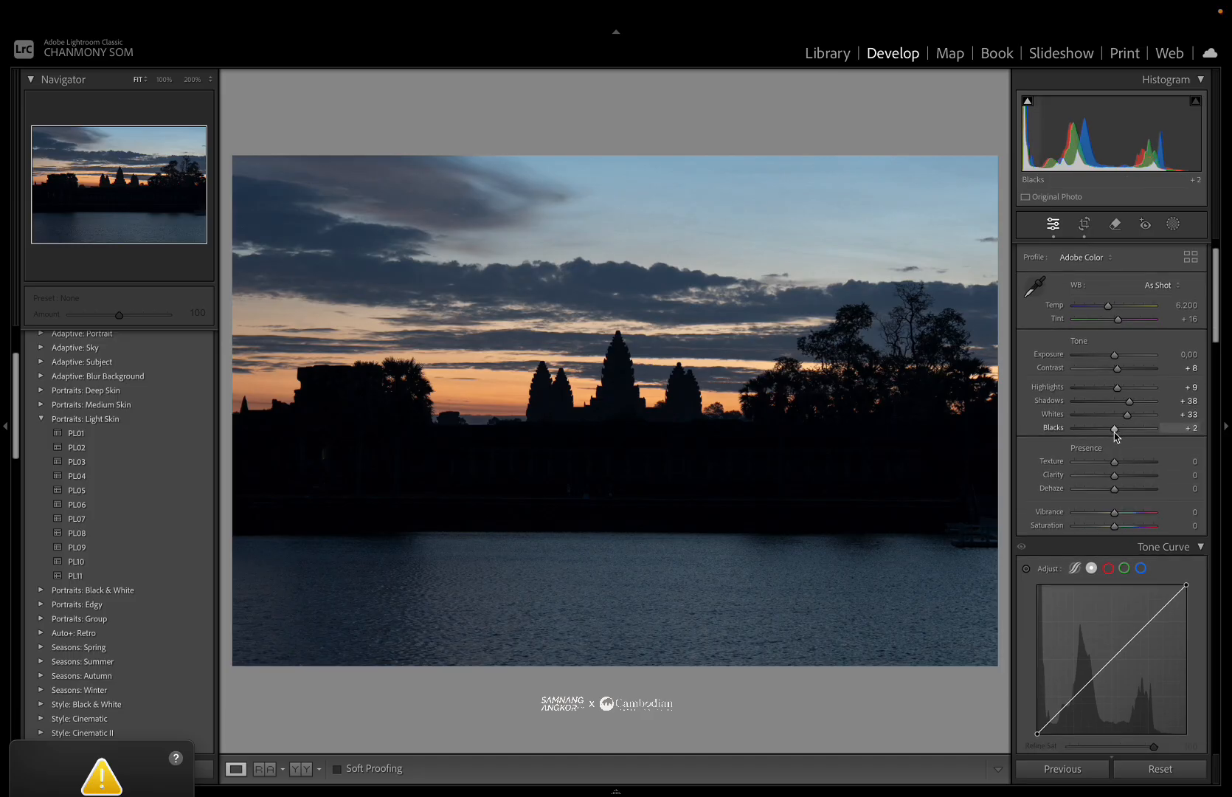
pyautogui.moveTo(1124, 435); pyautogui.dragTo(1122, 436)
pyautogui.click(629, 384)
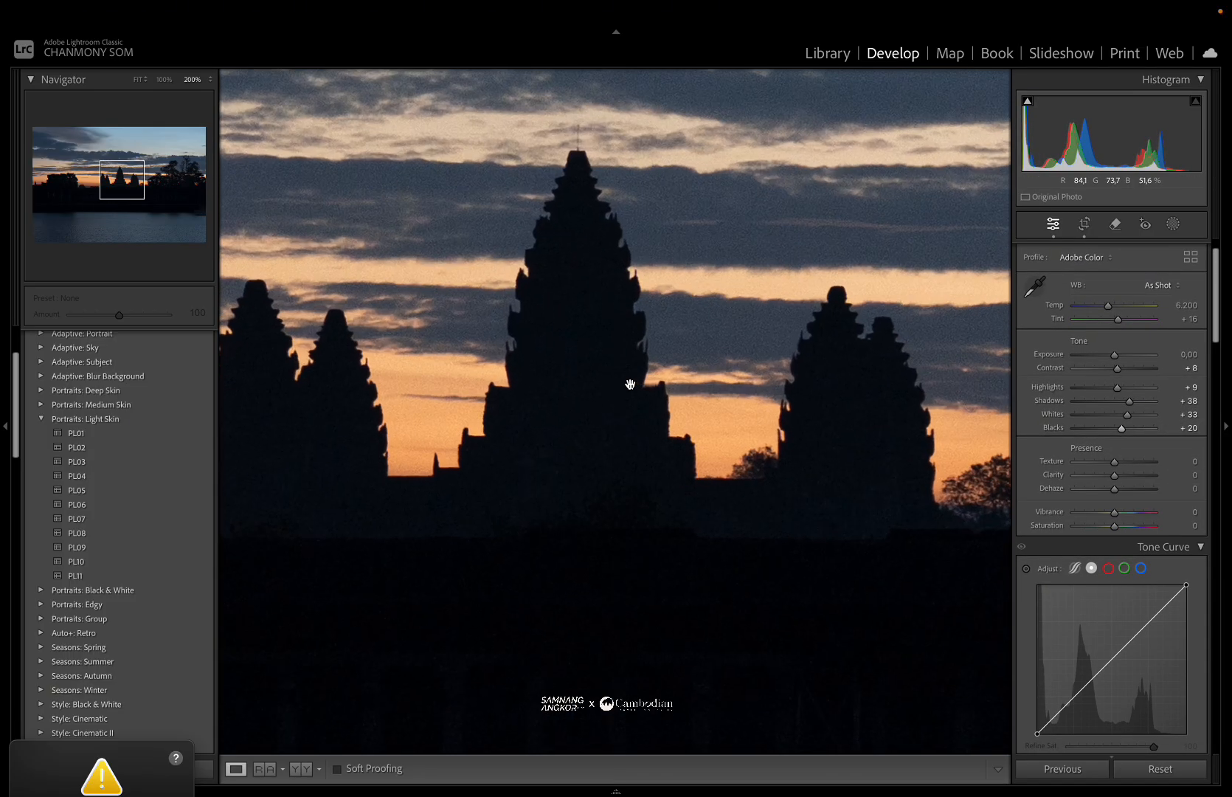
pyautogui.click(630, 384)
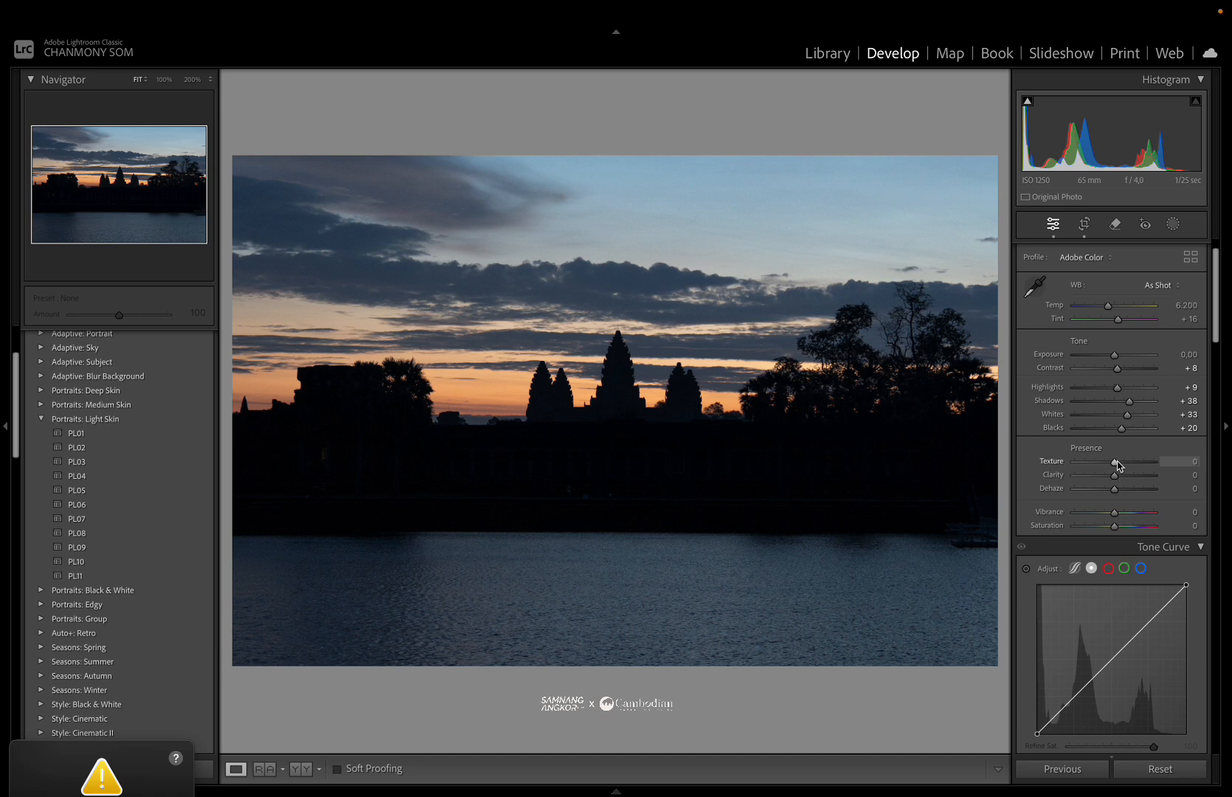
# Set Texture to +8 and Clarity to -4.
pyautogui.moveTo(1117, 464); pyautogui.dragTo(1117, 465)
pyautogui.click(641, 380)
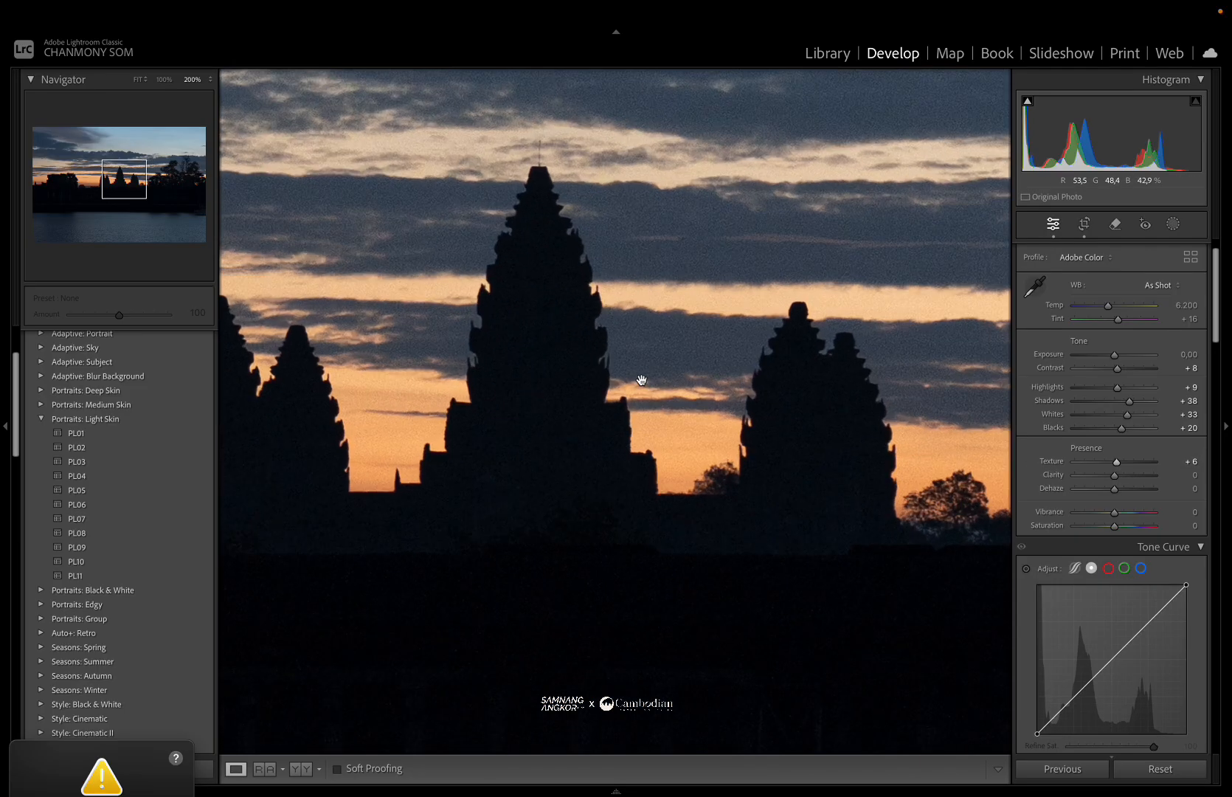
pyautogui.click(641, 381)
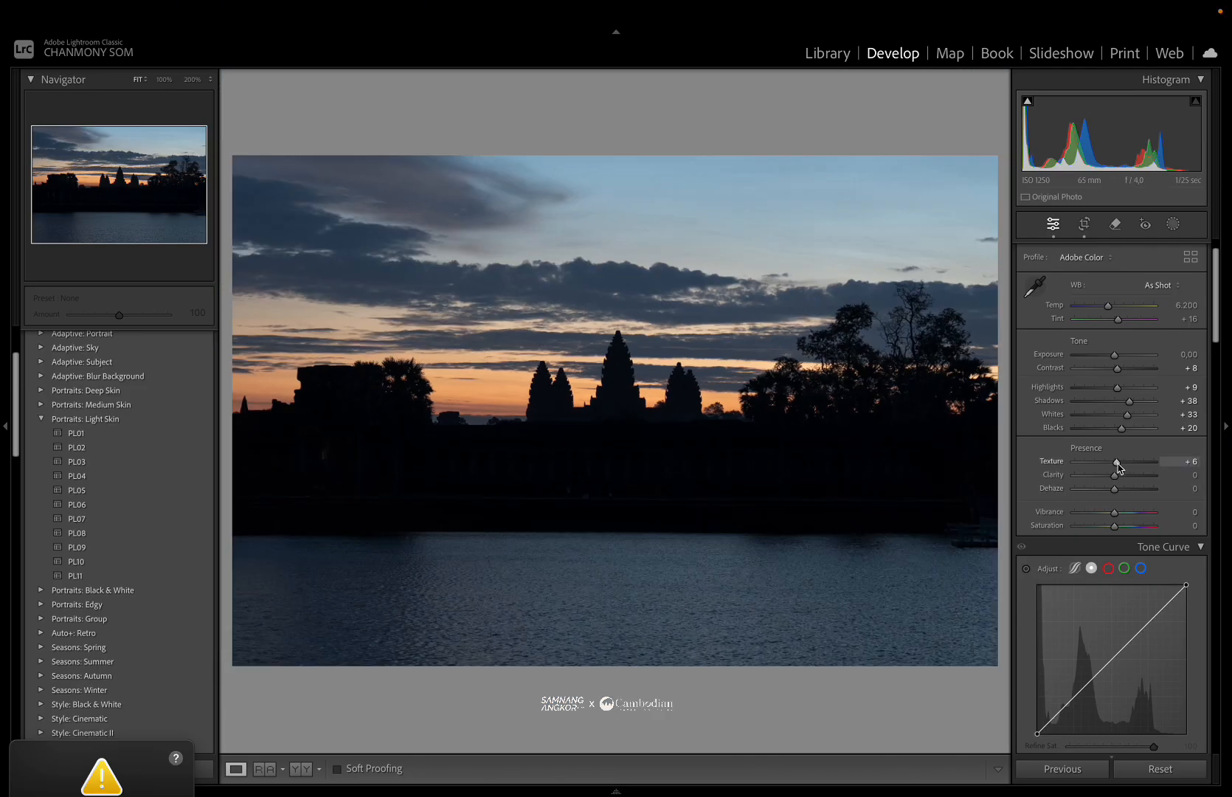
pyautogui.moveTo(1118, 464); pyautogui.dragTo(1119, 465)
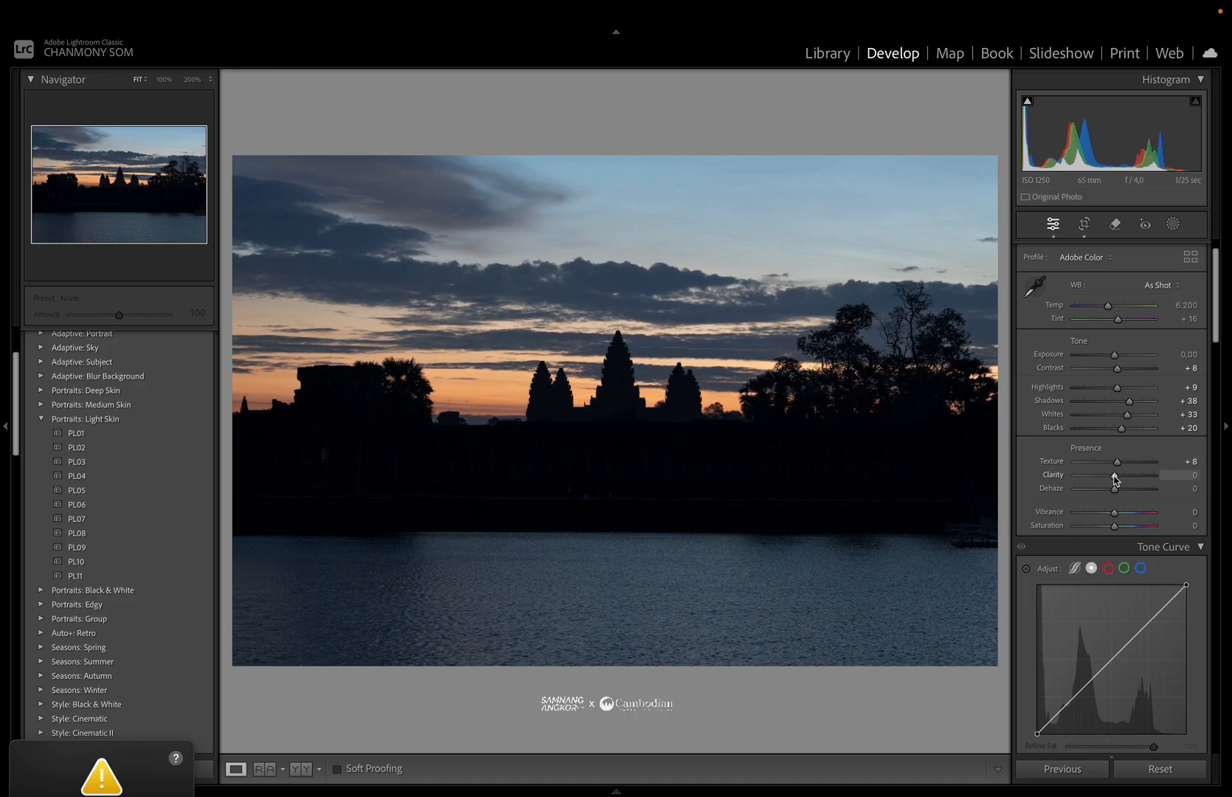
pyautogui.moveTo(1114, 478)
pyautogui.mouseDown()
pyautogui.moveTo(1138, 488)
pyautogui.moveTo(1114, 483)
pyautogui.mouseUp()
pyautogui.click(655, 445)
pyautogui.click(654, 445)
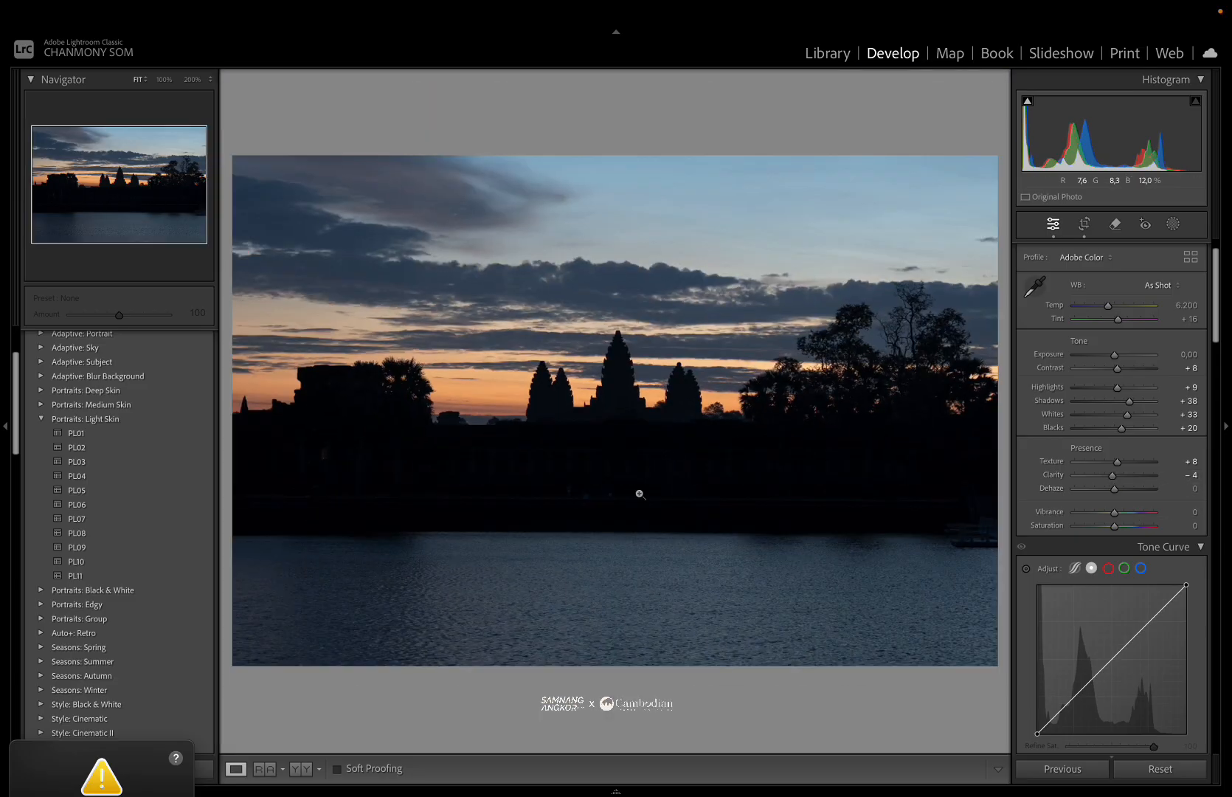
# Raise Vibrance to +28.
pyautogui.scroll(-3, 1097, 489)
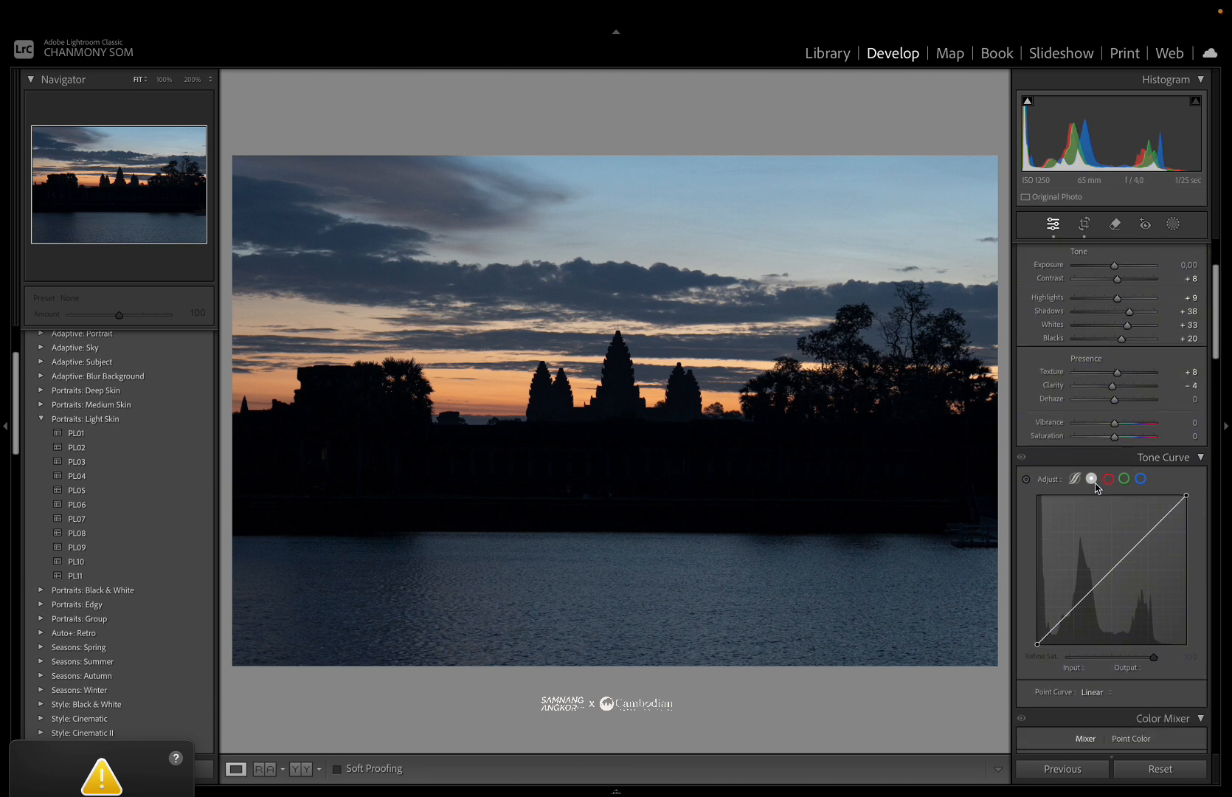
pyautogui.moveTo(1133, 399)
pyautogui.mouseDown()
pyautogui.moveTo(1103, 401)
pyautogui.moveTo(1152, 399)
pyautogui.moveTo(1086, 402)
pyautogui.moveTo(1115, 403)
pyautogui.mouseUp()
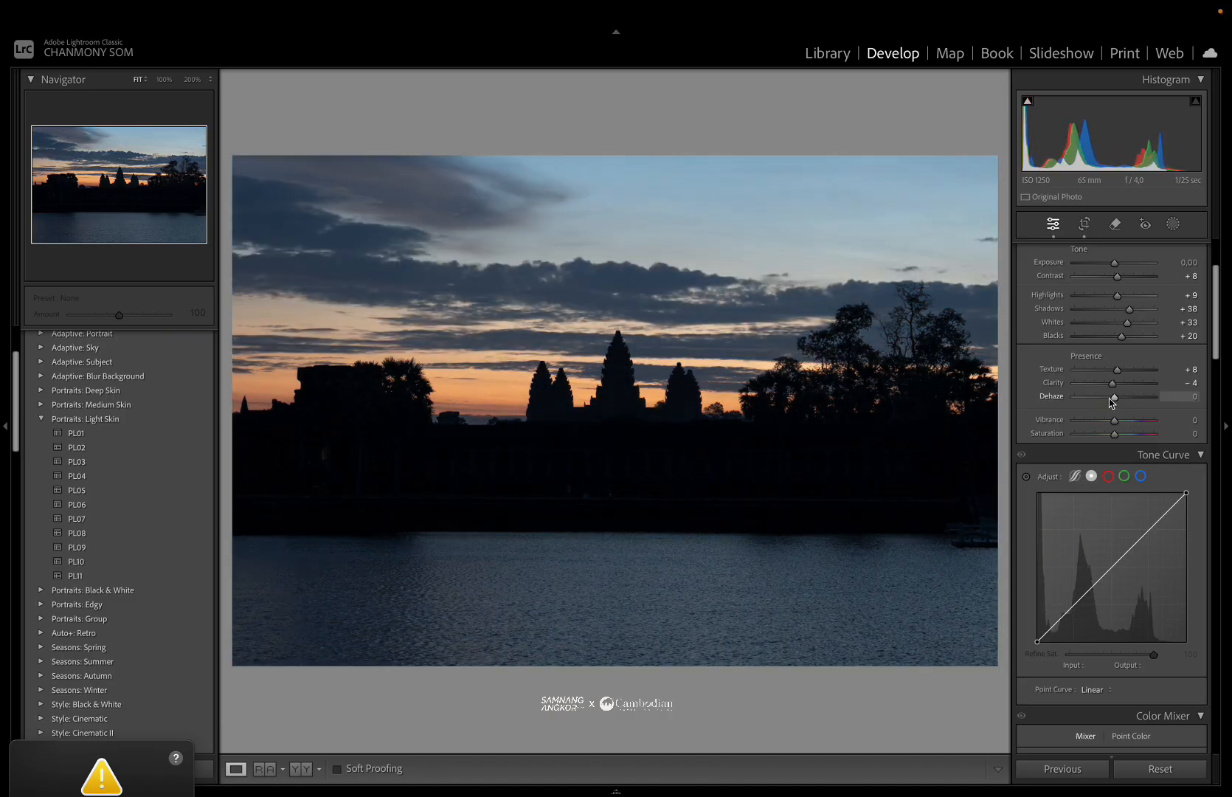
pyautogui.scroll(-1, 1119, 403)
pyautogui.scroll(-1, 1118, 403)
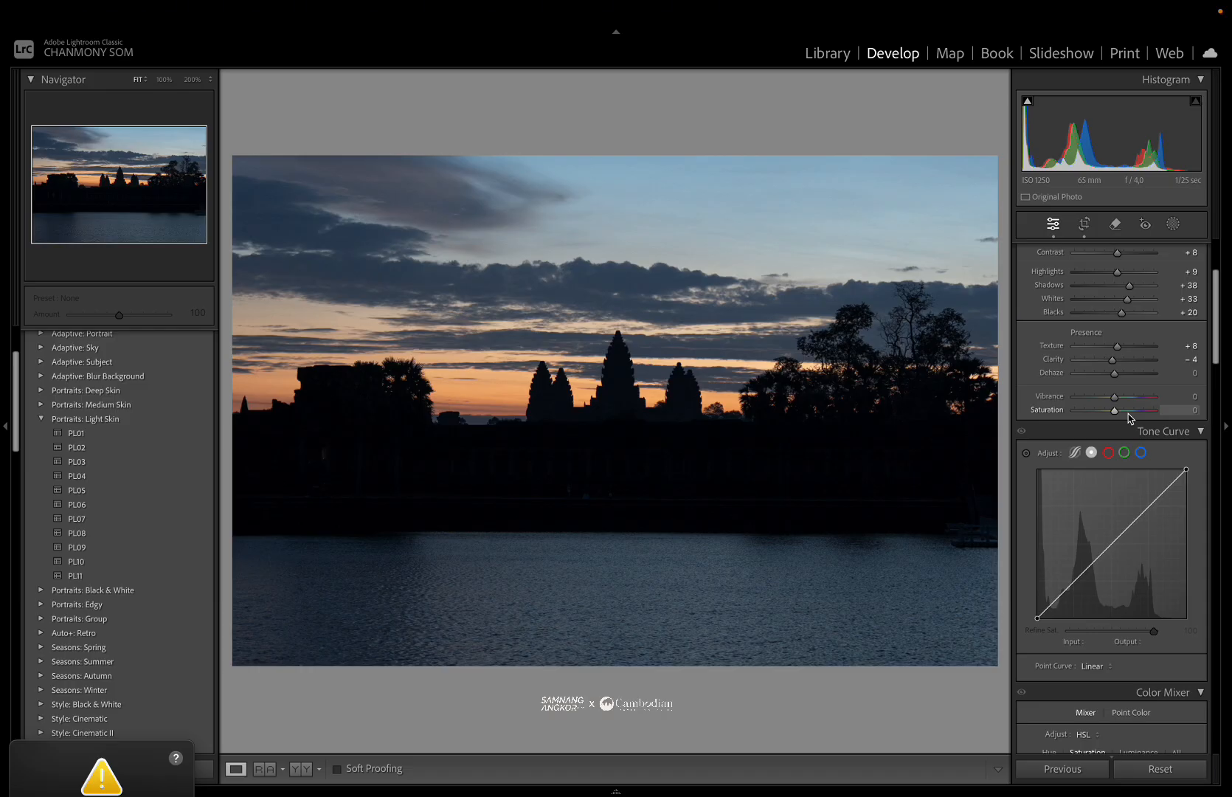
pyautogui.moveTo(1115, 397)
pyautogui.mouseDown()
pyautogui.moveTo(1145, 404)
pyautogui.moveTo(1114, 402)
pyautogui.mouseUp()
pyautogui.moveTo(1117, 415)
pyautogui.mouseDown()
pyautogui.moveTo(1165, 410)
pyautogui.moveTo(1115, 415)
pyautogui.moveTo(1127, 401)
pyautogui.mouseUp()
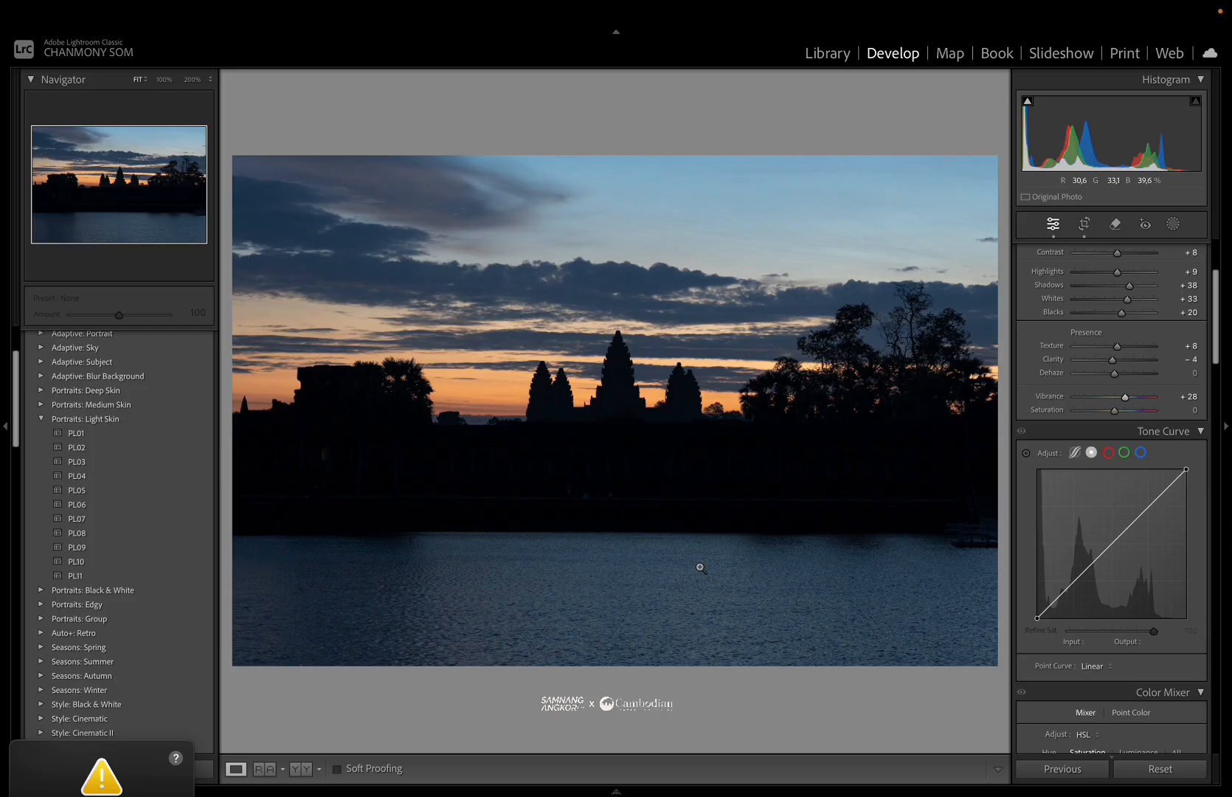
# In the HSL saturation mixer, set Orange to +31, Yellow to +33 and Blue to +34.
pyautogui.scroll(-4, 1095, 467)
pyautogui.scroll(-4, 1095, 468)
pyautogui.scroll(-1, 1098, 465)
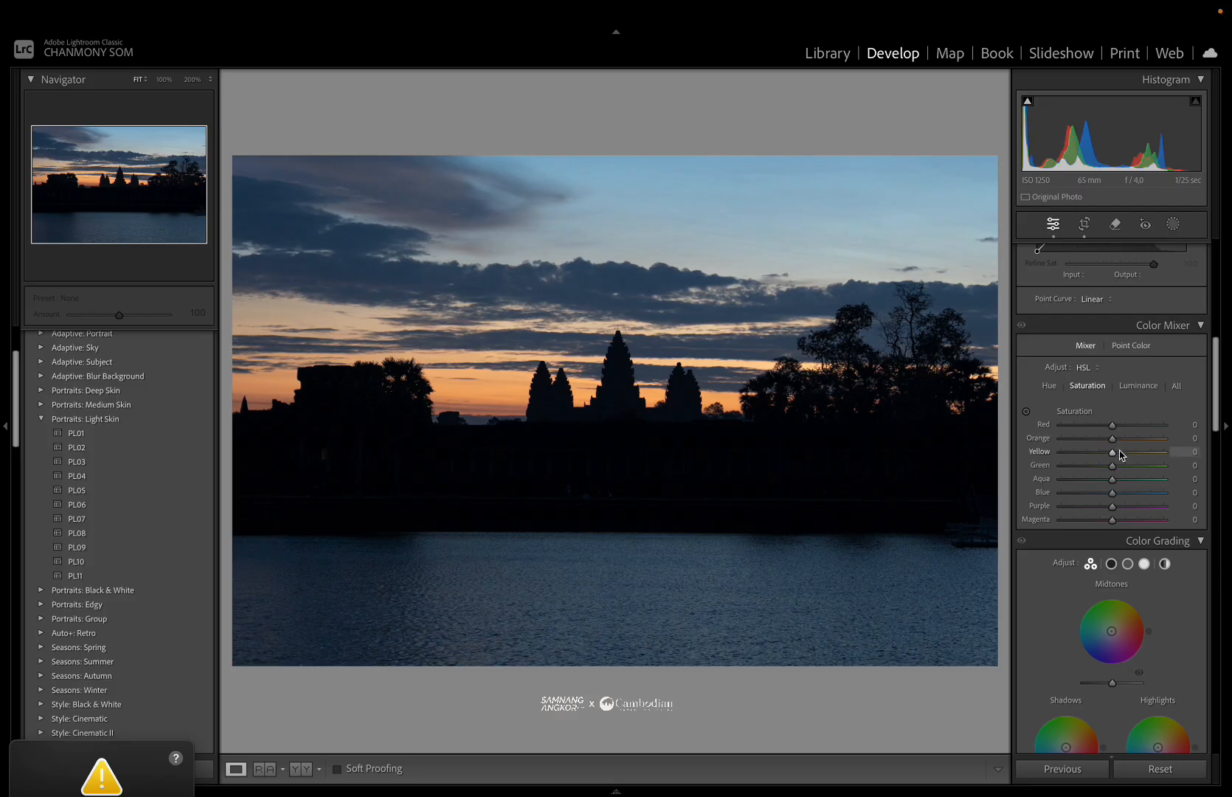
pyautogui.moveTo(1114, 440)
pyautogui.mouseDown()
pyautogui.moveTo(1139, 446)
pyautogui.moveTo(1130, 450)
pyautogui.mouseUp()
pyautogui.moveTo(1117, 455); pyautogui.dragTo(1175, 453)
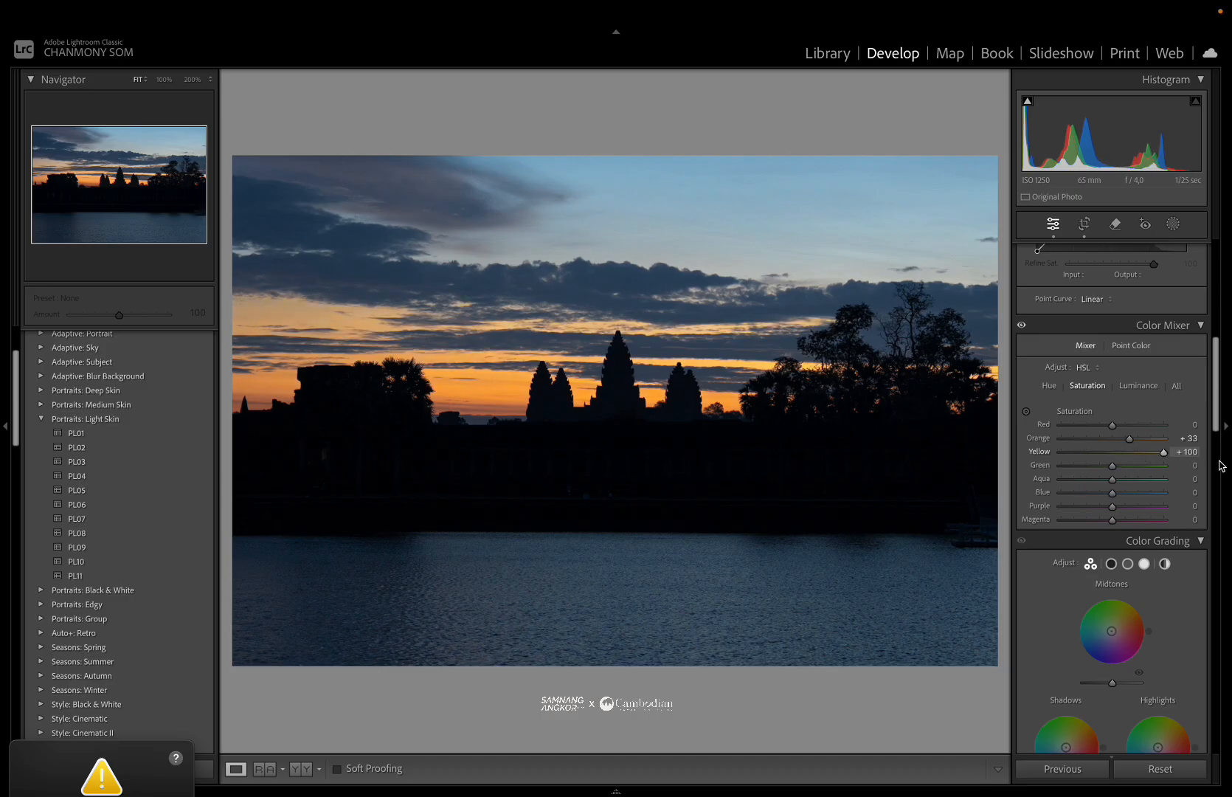
pyautogui.moveTo(1163, 462); pyautogui.dragTo(1130, 441)
pyautogui.scroll(-1, 1129, 447)
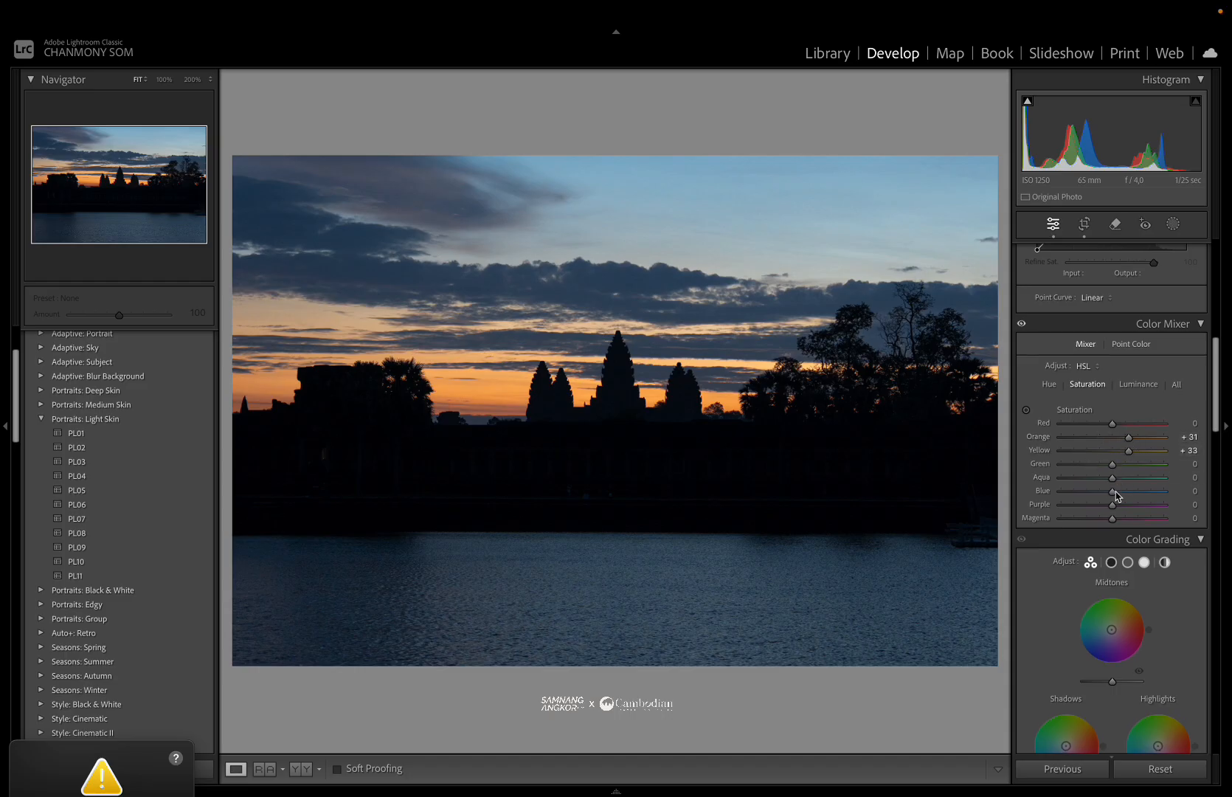
pyautogui.moveTo(1112, 498); pyautogui.dragTo(1131, 499)
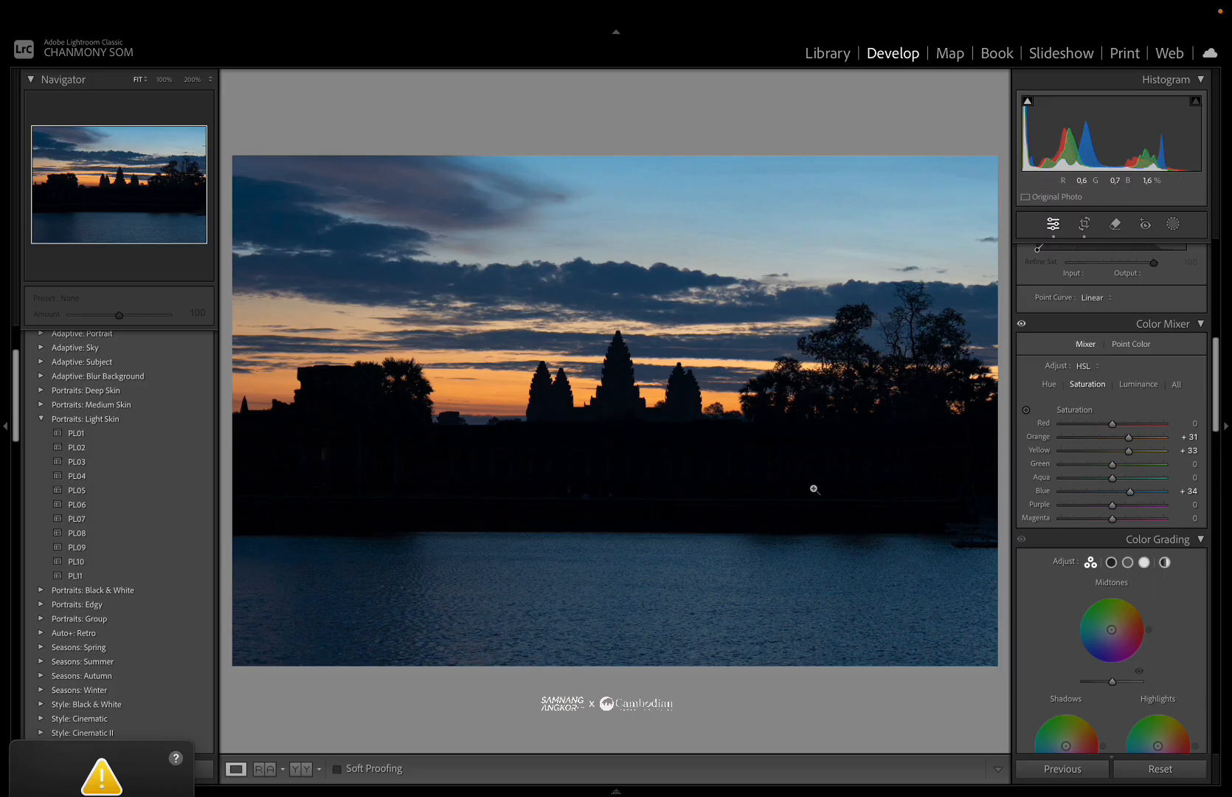
pyautogui.scroll(-2, 1097, 487)
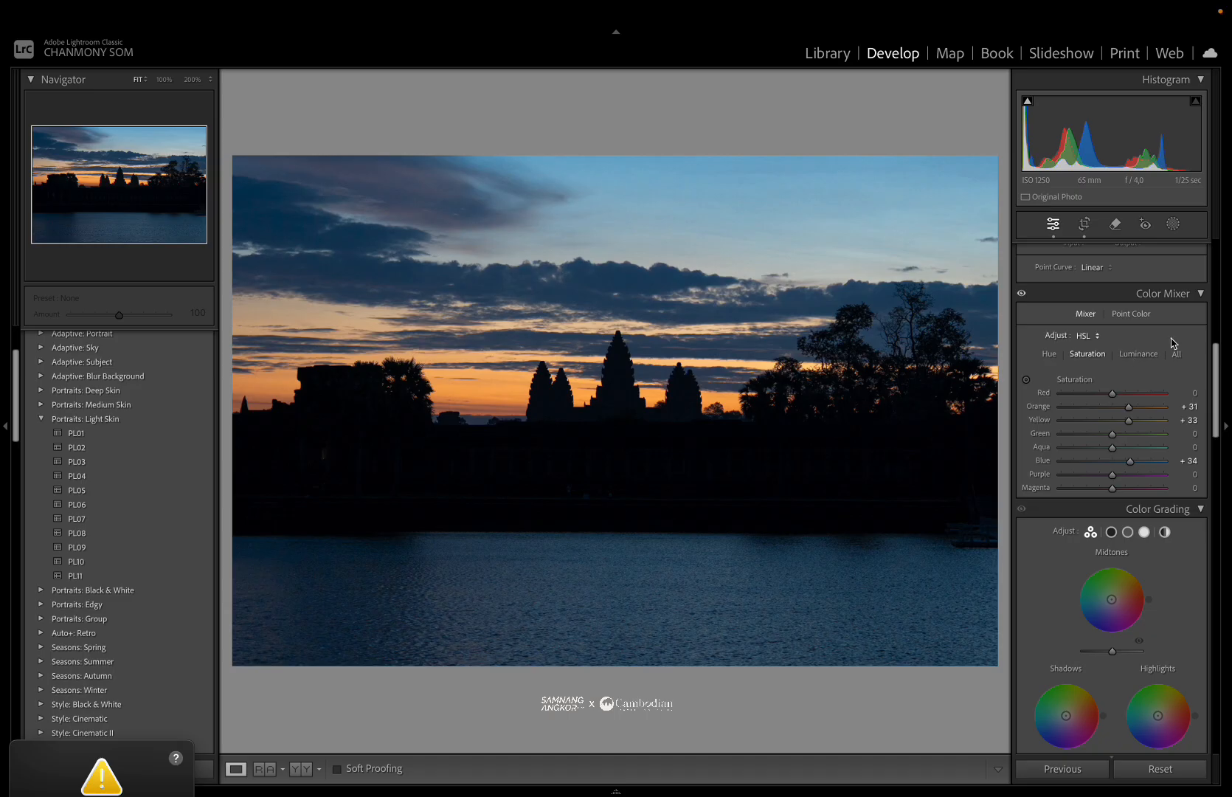
# Colour-grade the shadows to hue 42, saturation 17 and luminance +7.
pyautogui.scroll(-4, 1099, 602)
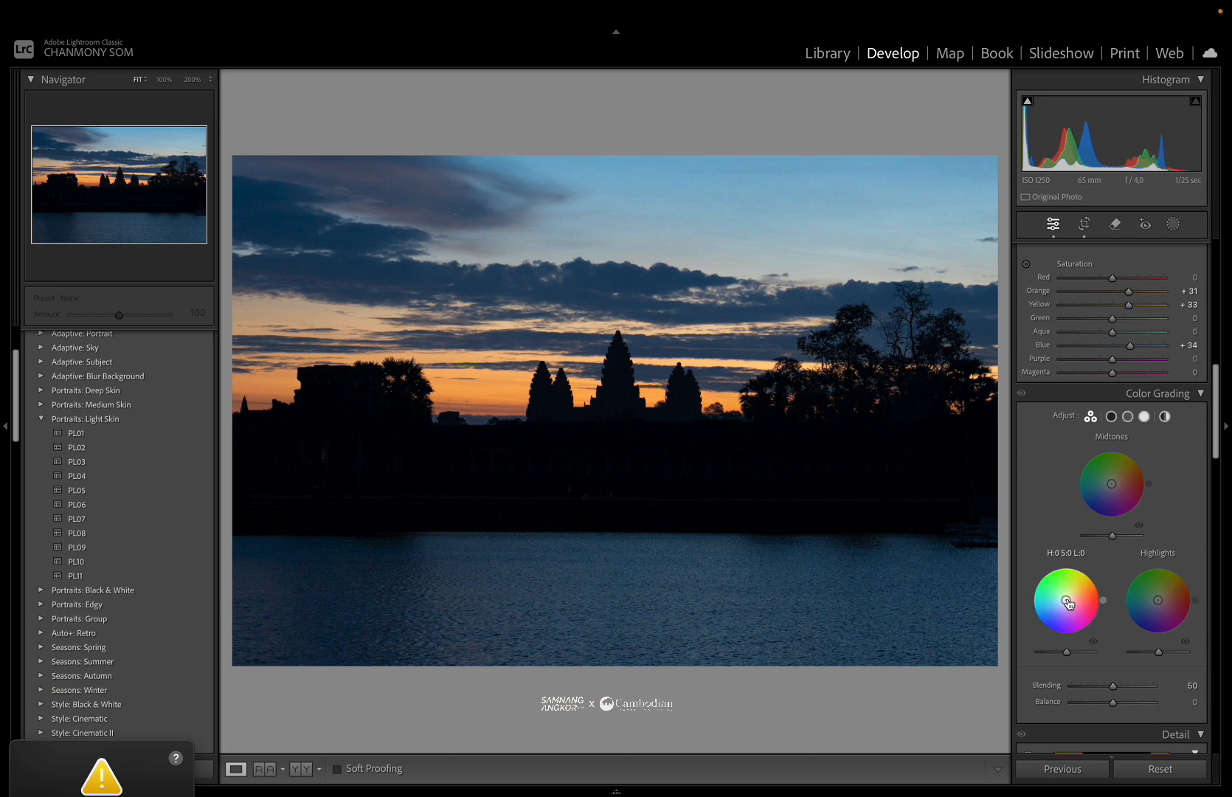
pyautogui.moveTo(1067, 603); pyautogui.dragTo(1067, 599)
pyautogui.moveTo(1066, 651); pyautogui.dragTo(1070, 652)
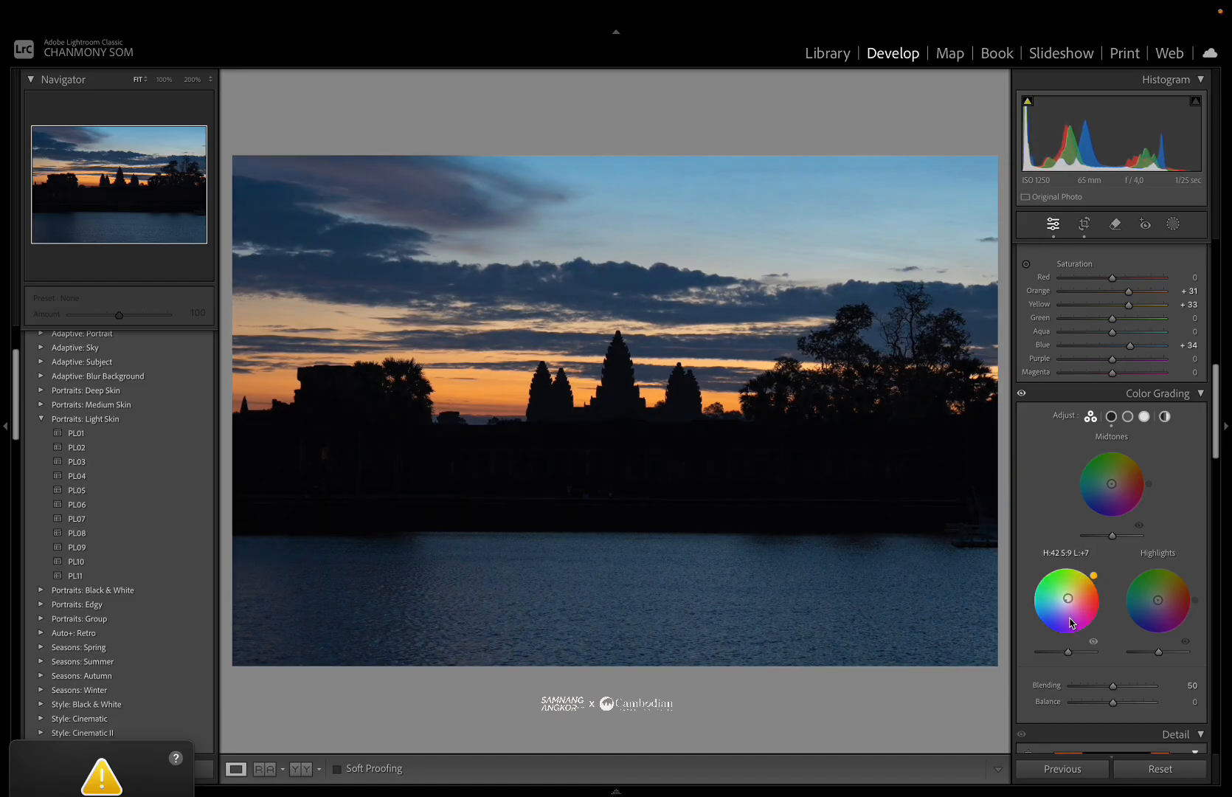
pyautogui.moveTo(1068, 598); pyautogui.dragTo(1070, 596)
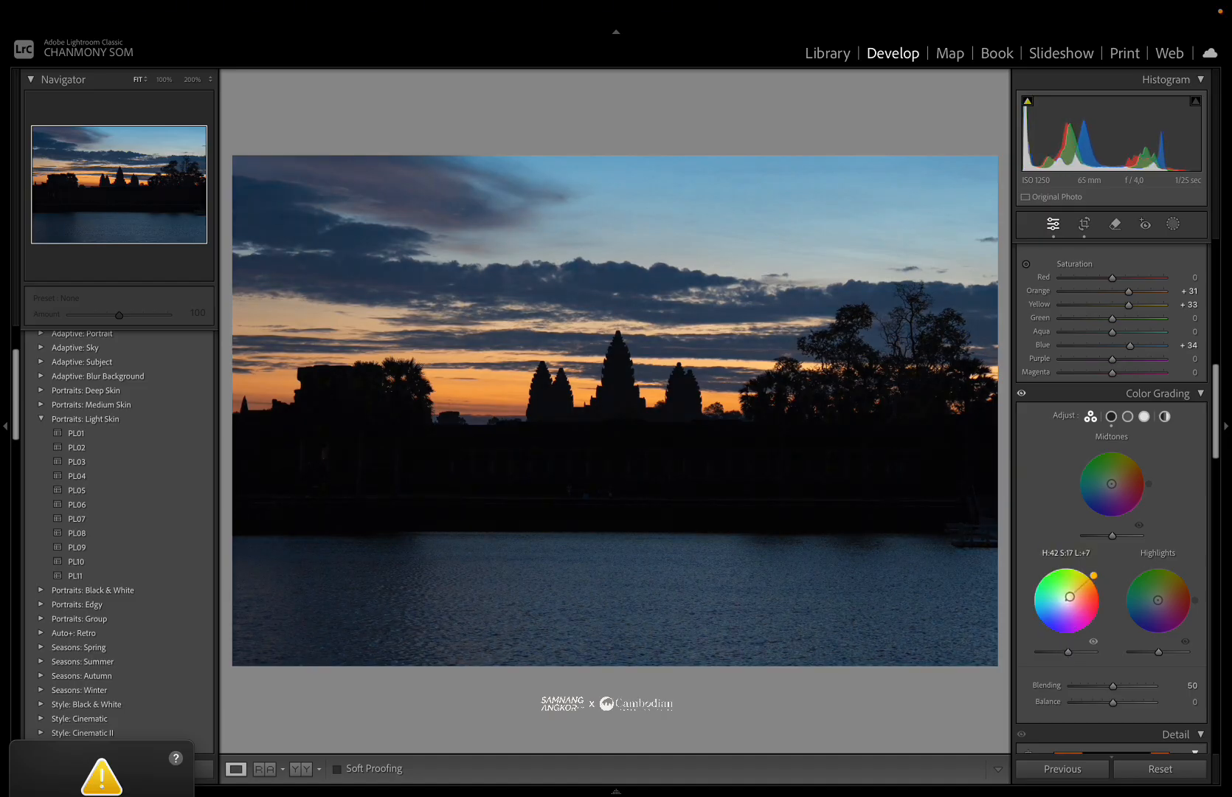
# Set the colour grading Blending to 59.
pyautogui.click(624, 463)
pyautogui.click(625, 464)
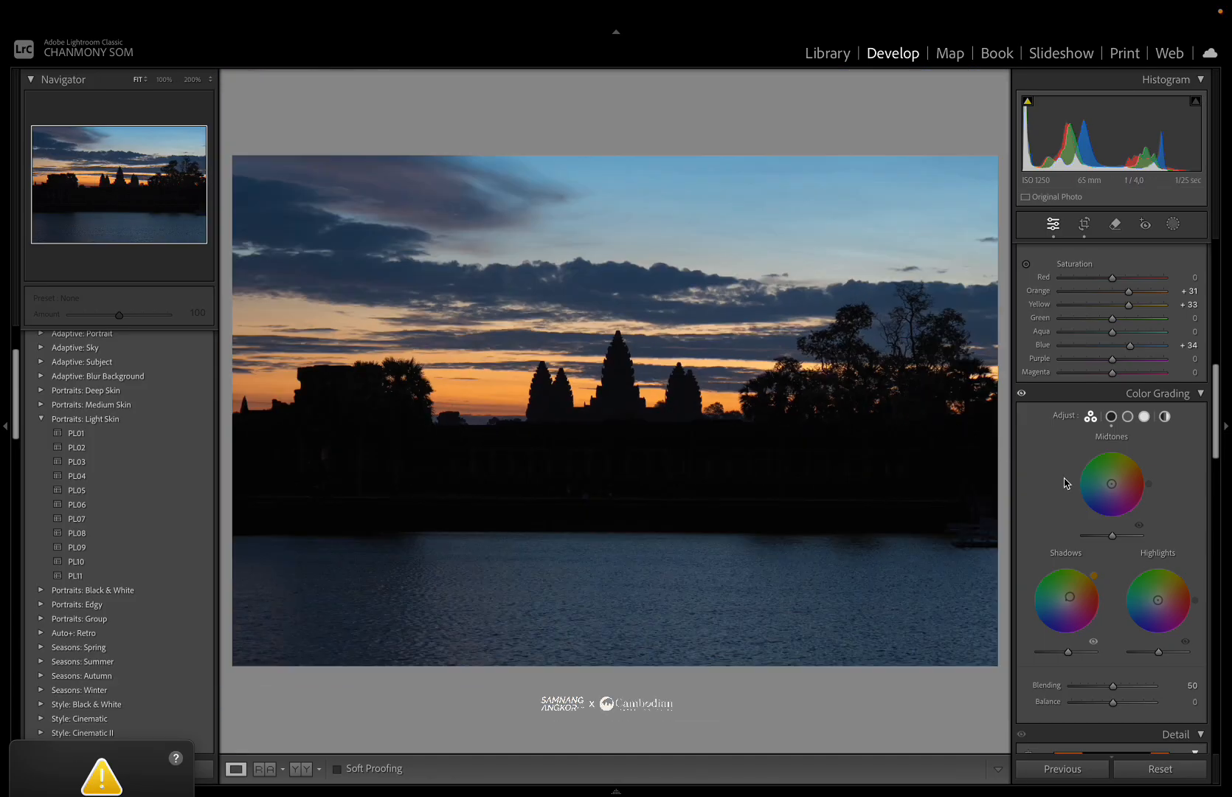
pyautogui.scroll(-5, 1065, 483)
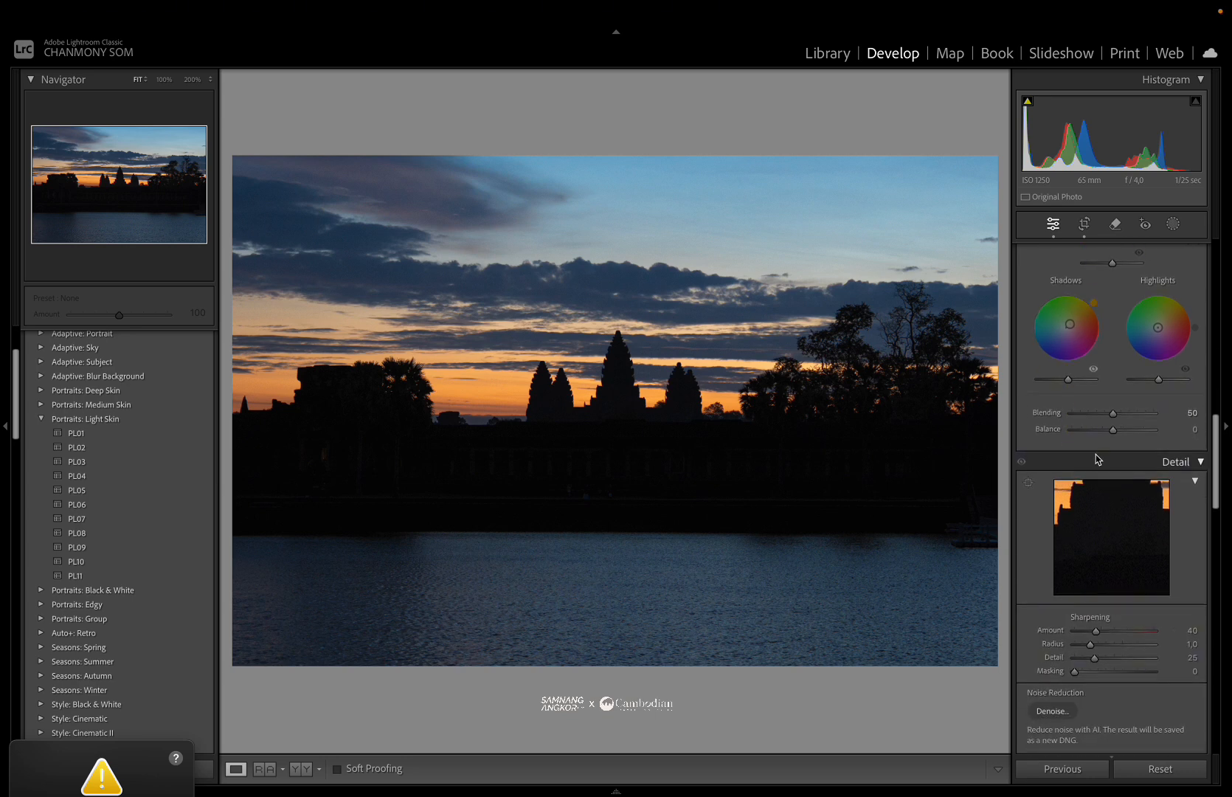
pyautogui.moveTo(1116, 413); pyautogui.dragTo(1123, 414)
# Turn on Remove Chromatic Aberration in Lens Corrections.
pyautogui.scroll(-2, 1108, 565)
pyautogui.click(650, 391)
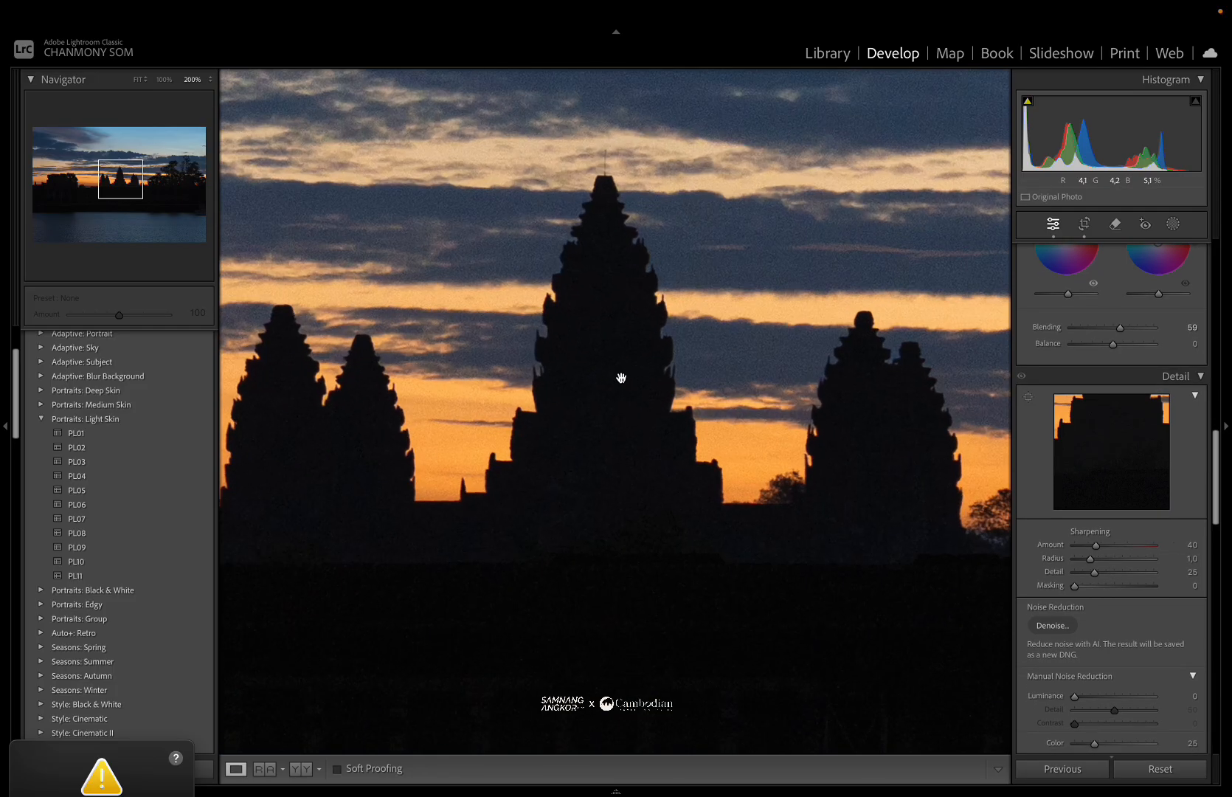
pyautogui.click(621, 376)
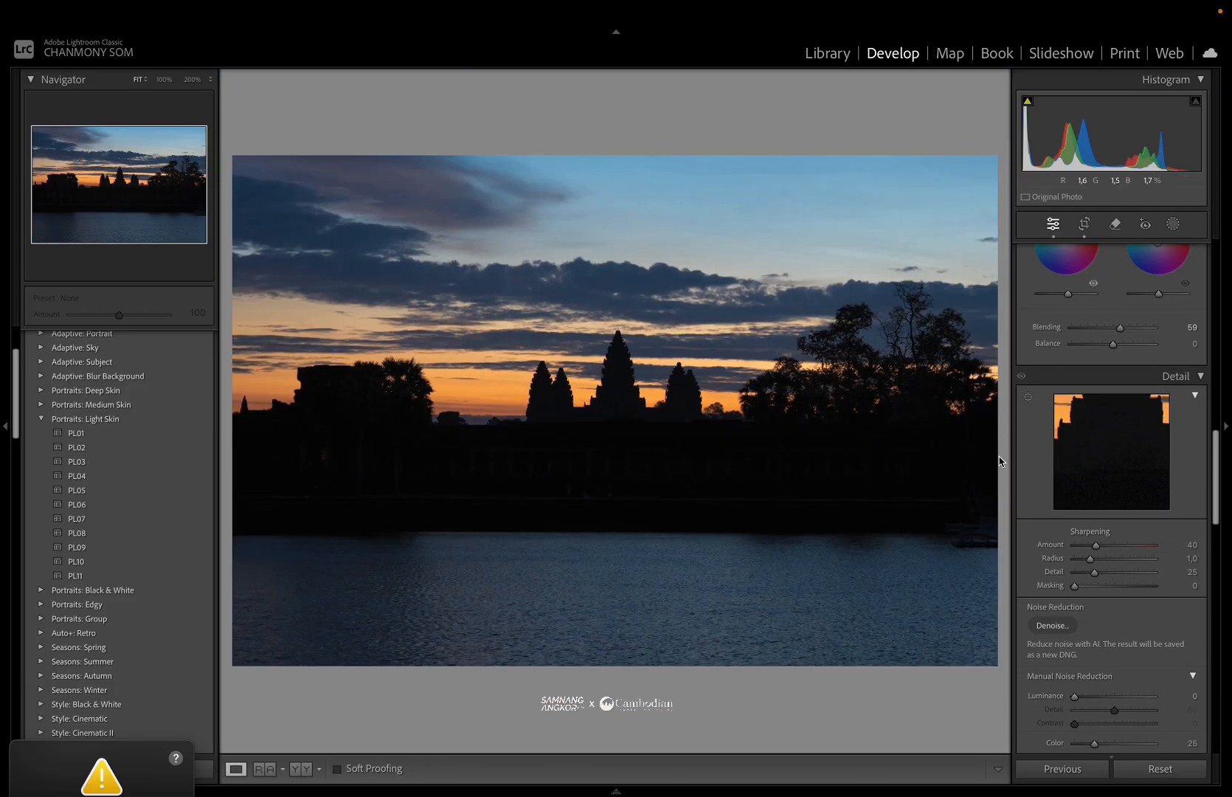
pyautogui.scroll(-2, 1127, 520)
pyautogui.scroll(-2, 1127, 520)
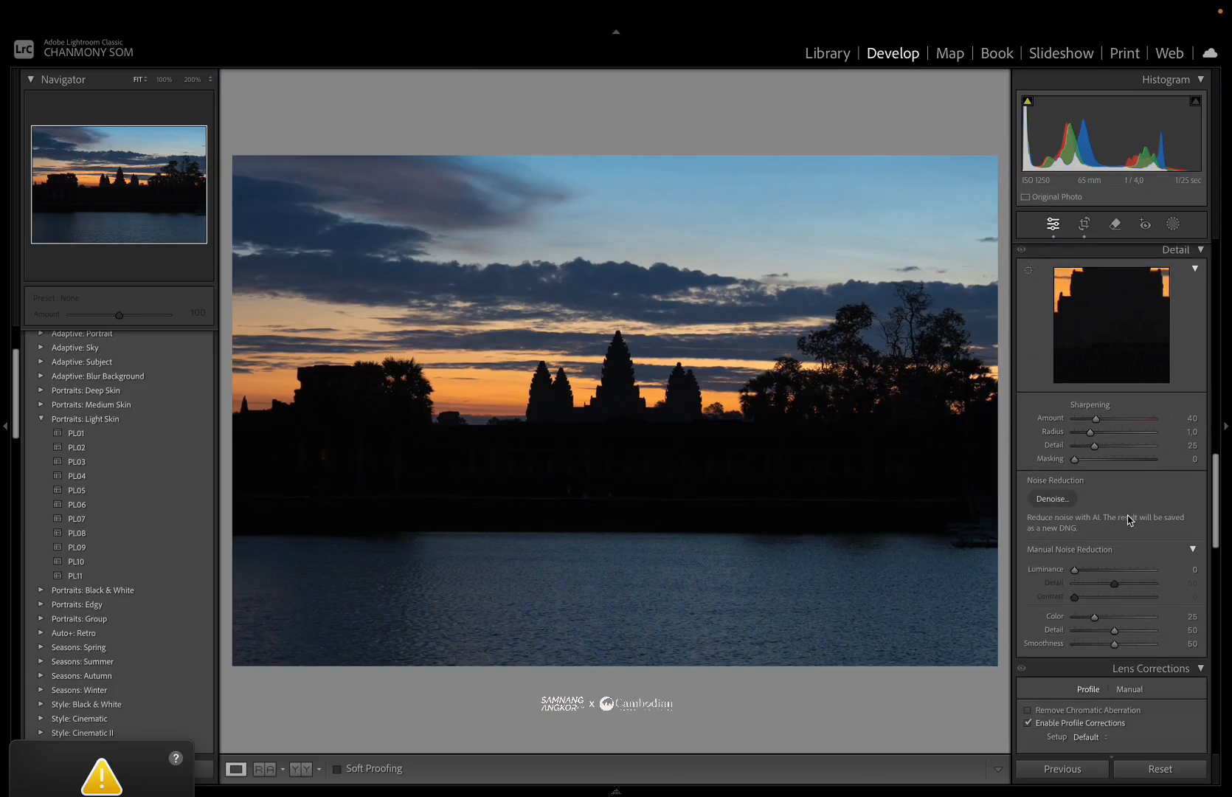
pyautogui.scroll(-1, 1099, 531)
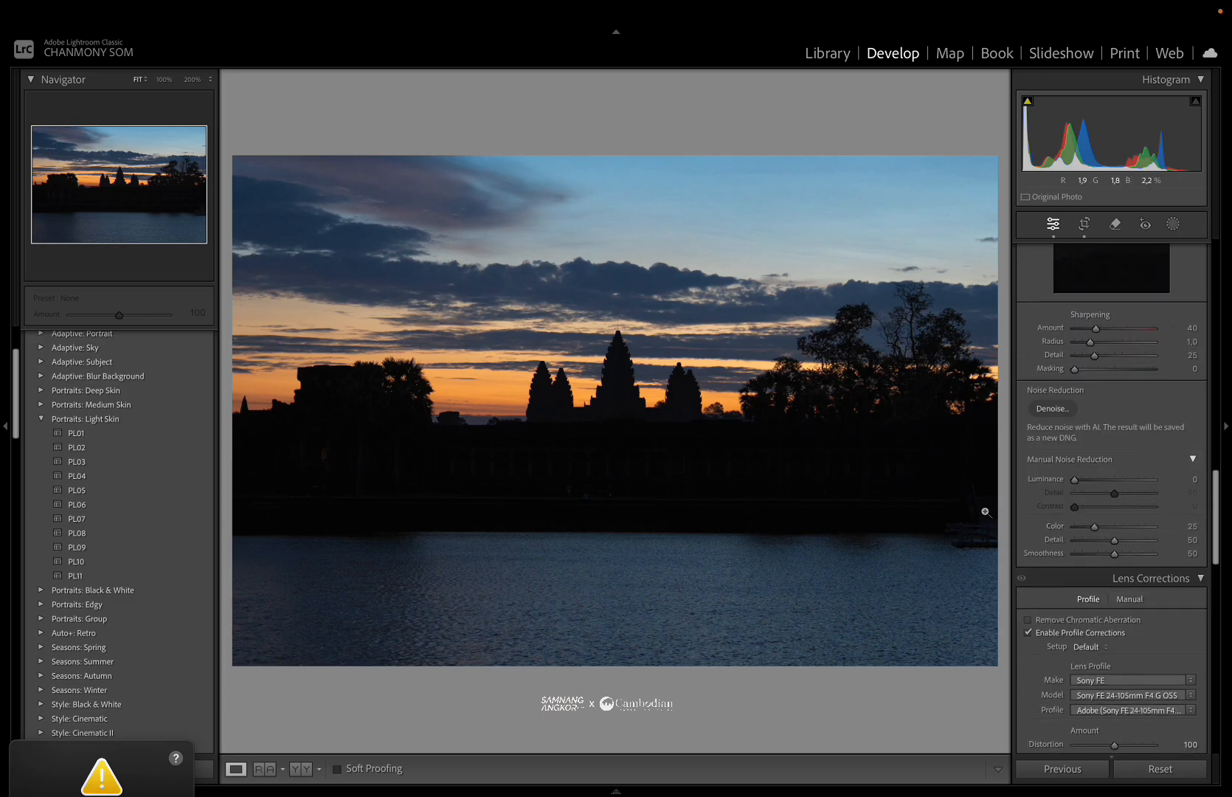
pyautogui.scroll(-2, 1051, 506)
pyautogui.scroll(-3, 1050, 505)
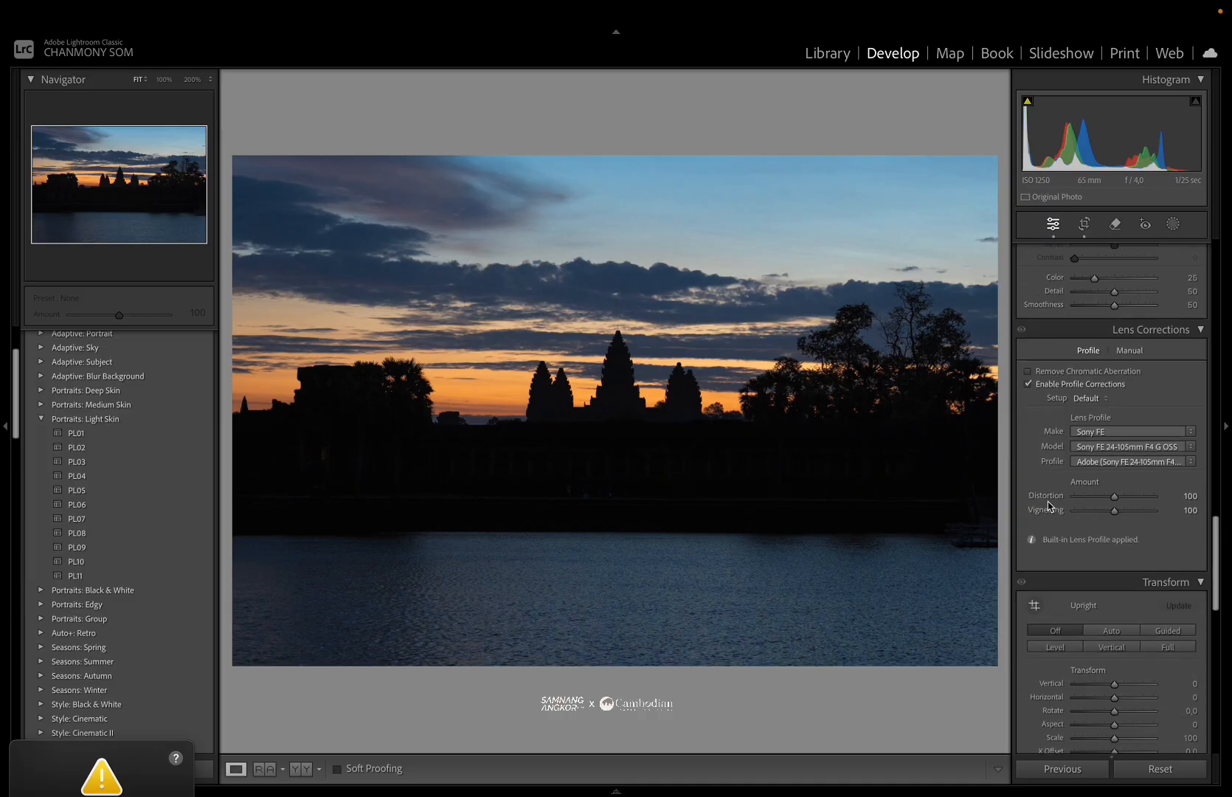
pyautogui.scroll(-2, 1050, 506)
pyautogui.click(1029, 280)
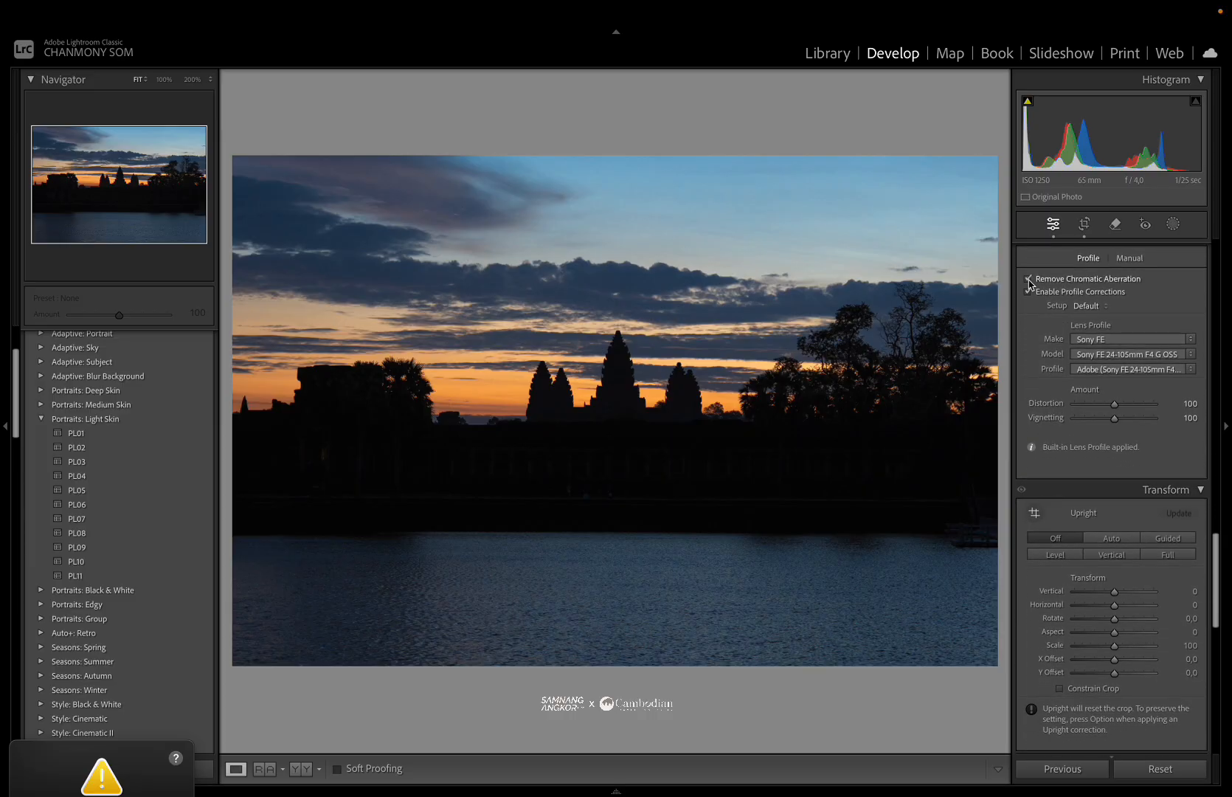
# Inspect the temple towers at high zoom and review the Transform, Lens Blur, Effects and Calibration panels.
pyautogui.click(646, 384)
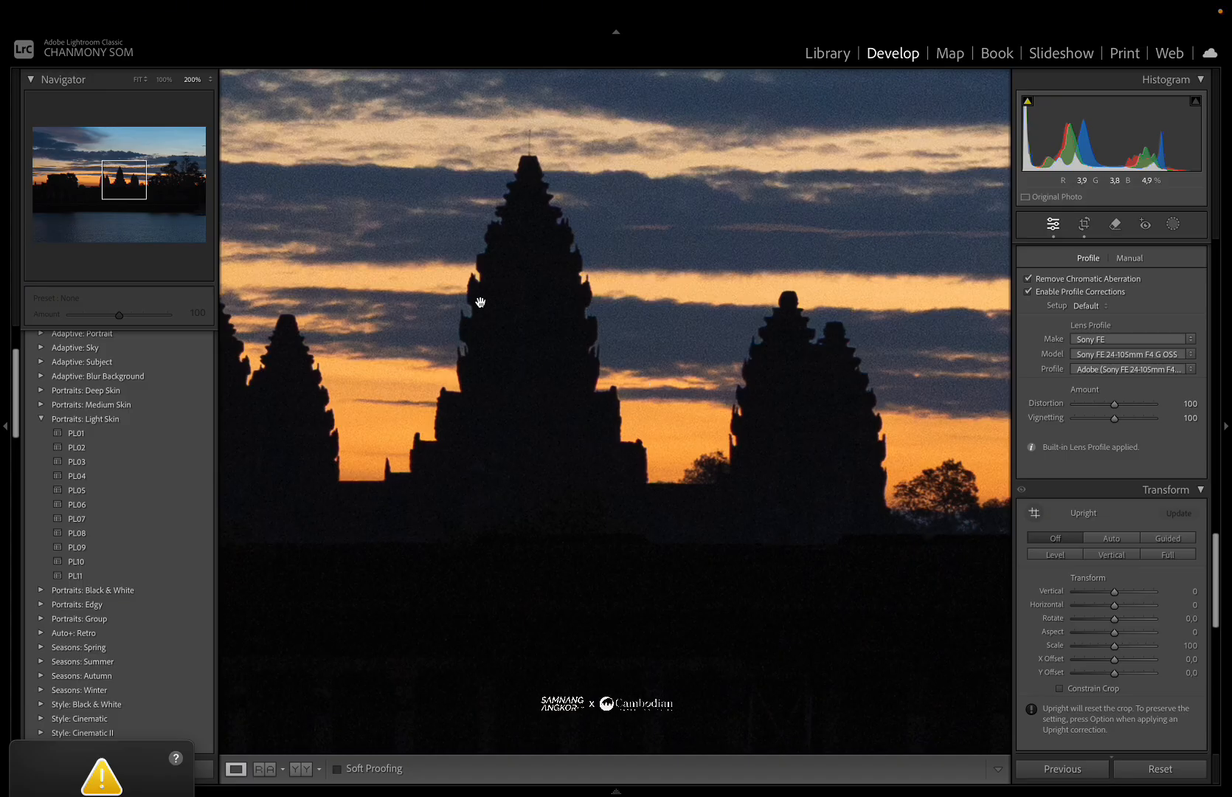
pyautogui.press('super+equal')
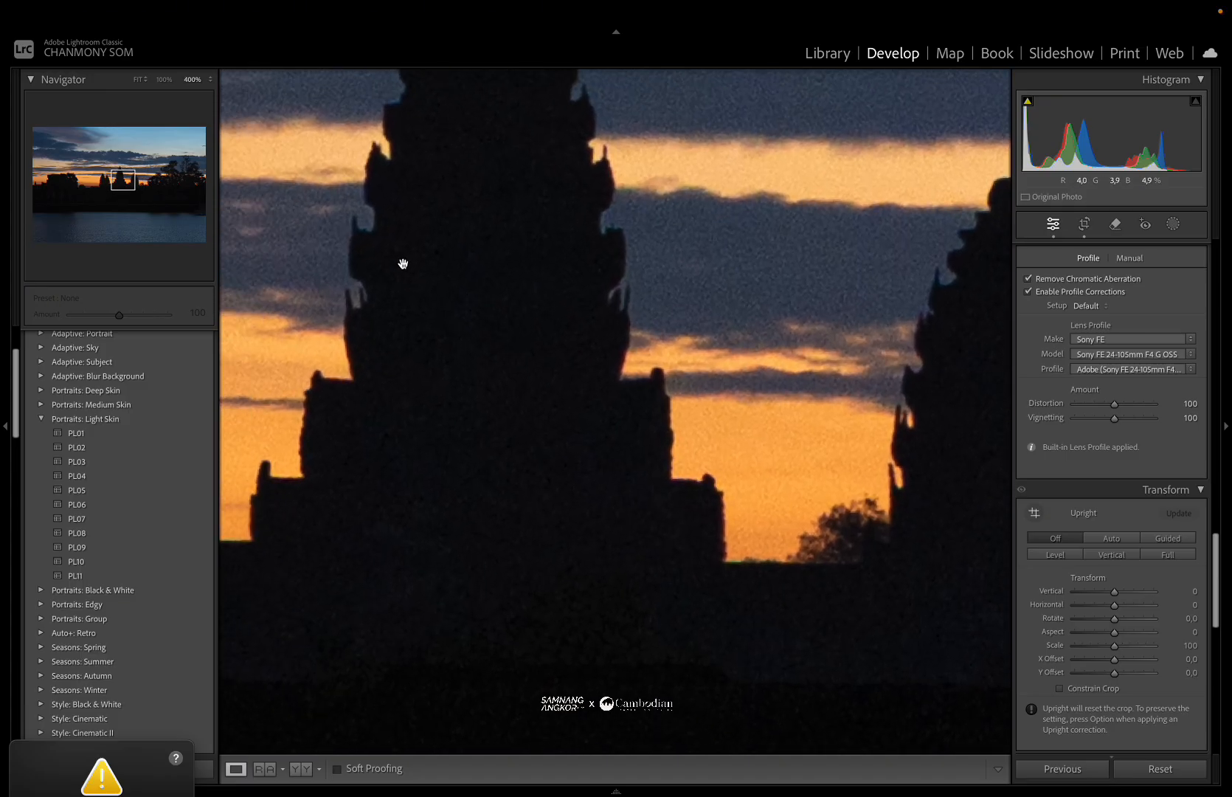
pyautogui.click(484, 297)
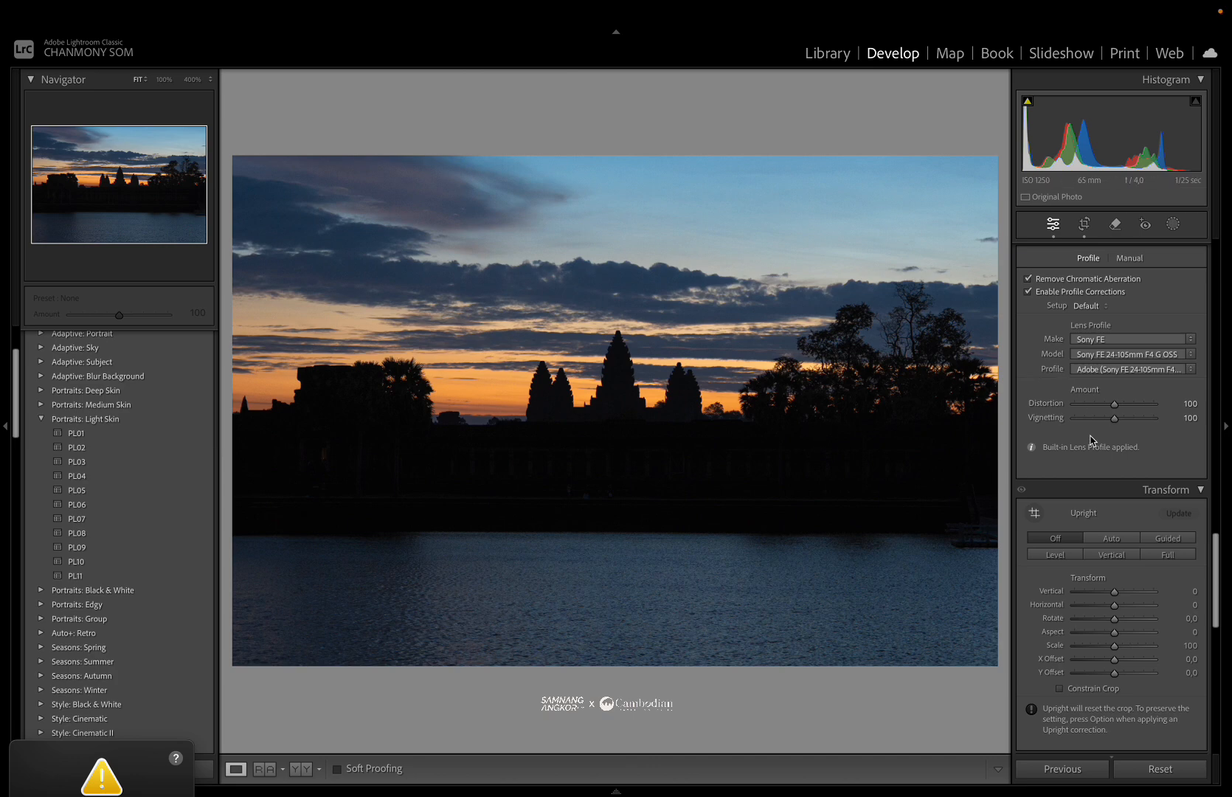
pyautogui.scroll(-4, 1081, 530)
pyautogui.scroll(-8, 1080, 542)
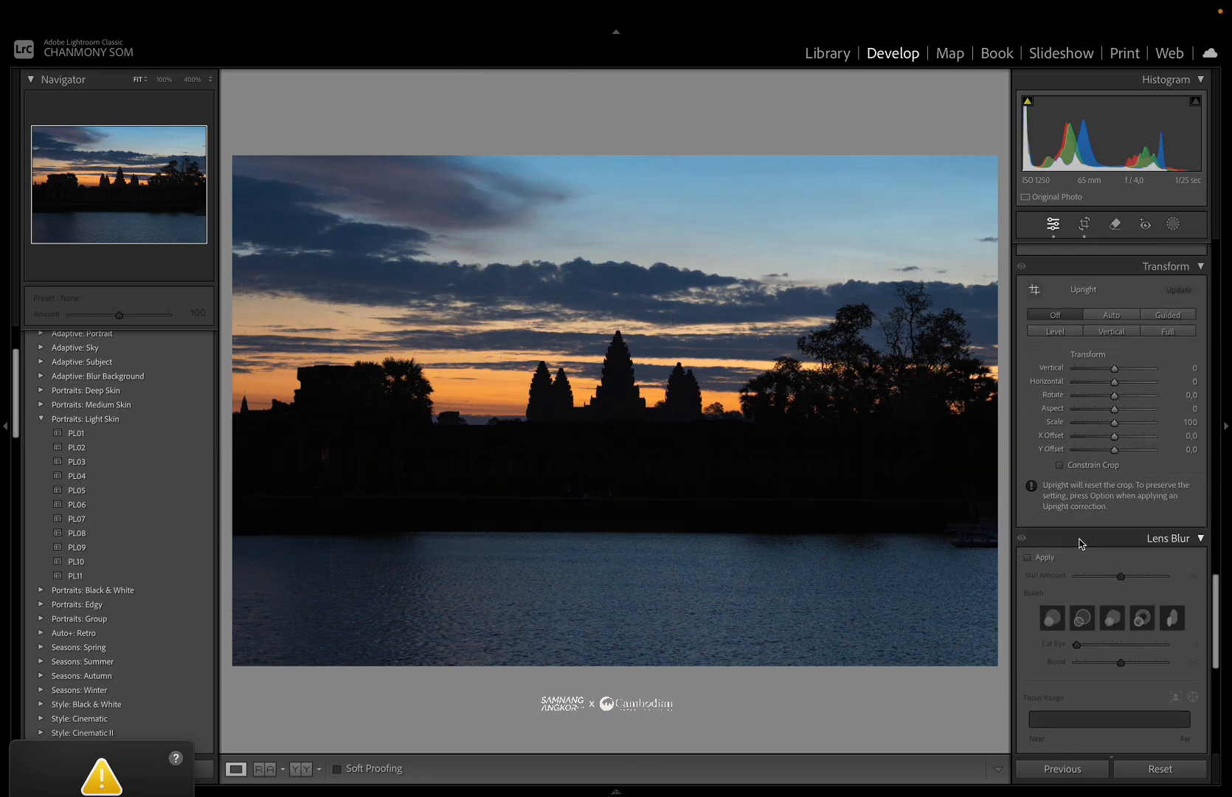
pyautogui.scroll(-4, 1082, 545)
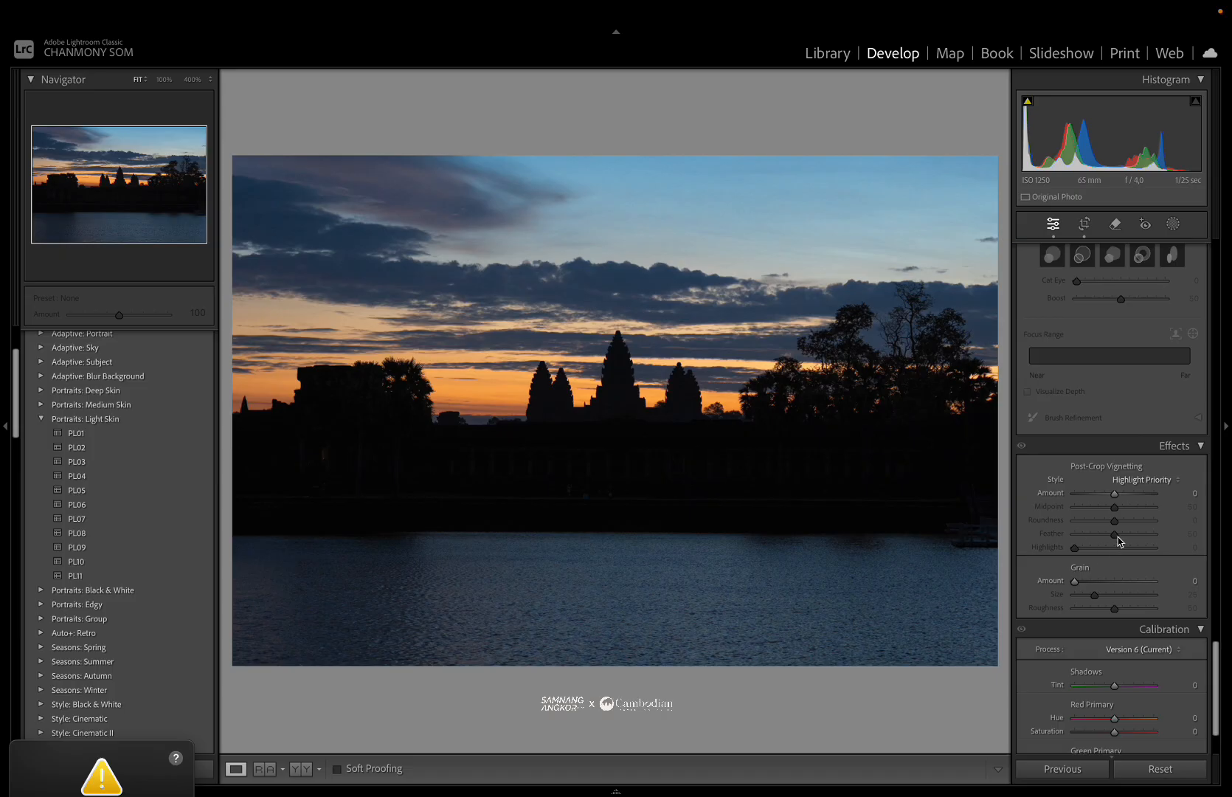
pyautogui.scroll(-2, 1097, 550)
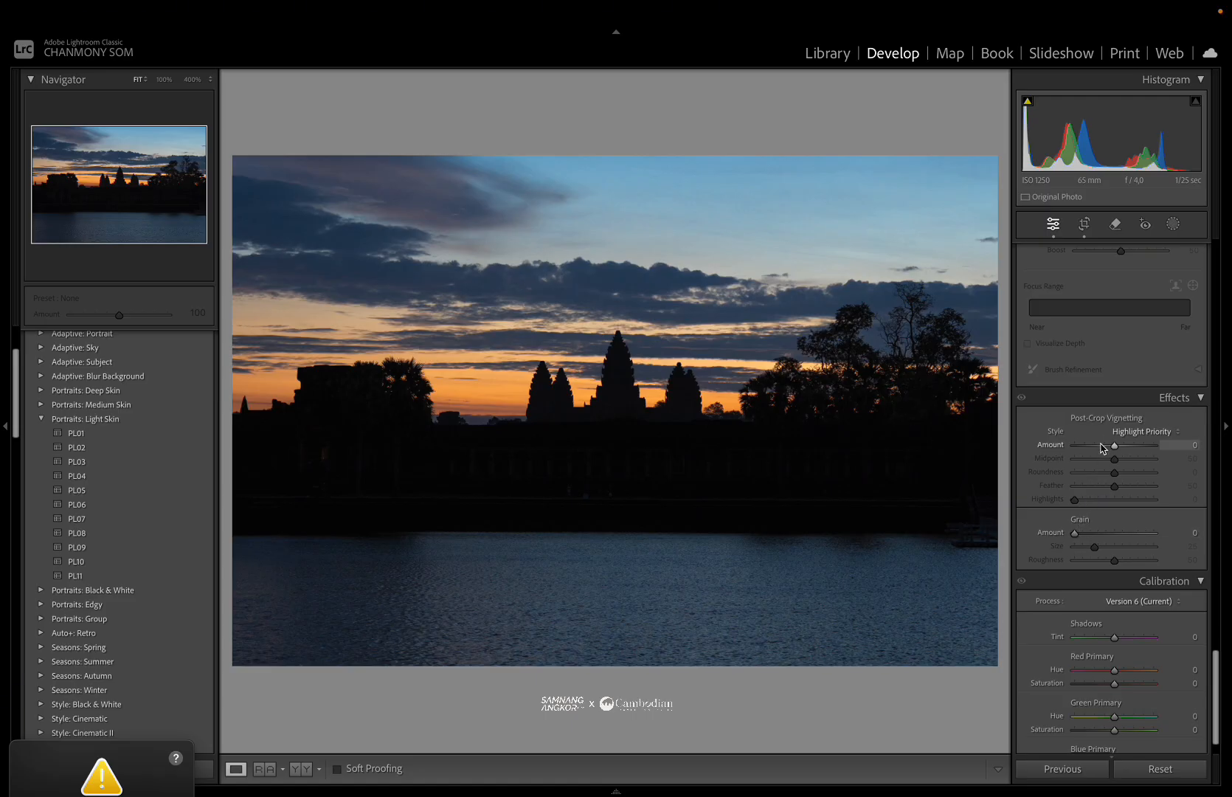
pyautogui.scroll(10, 1101, 447)
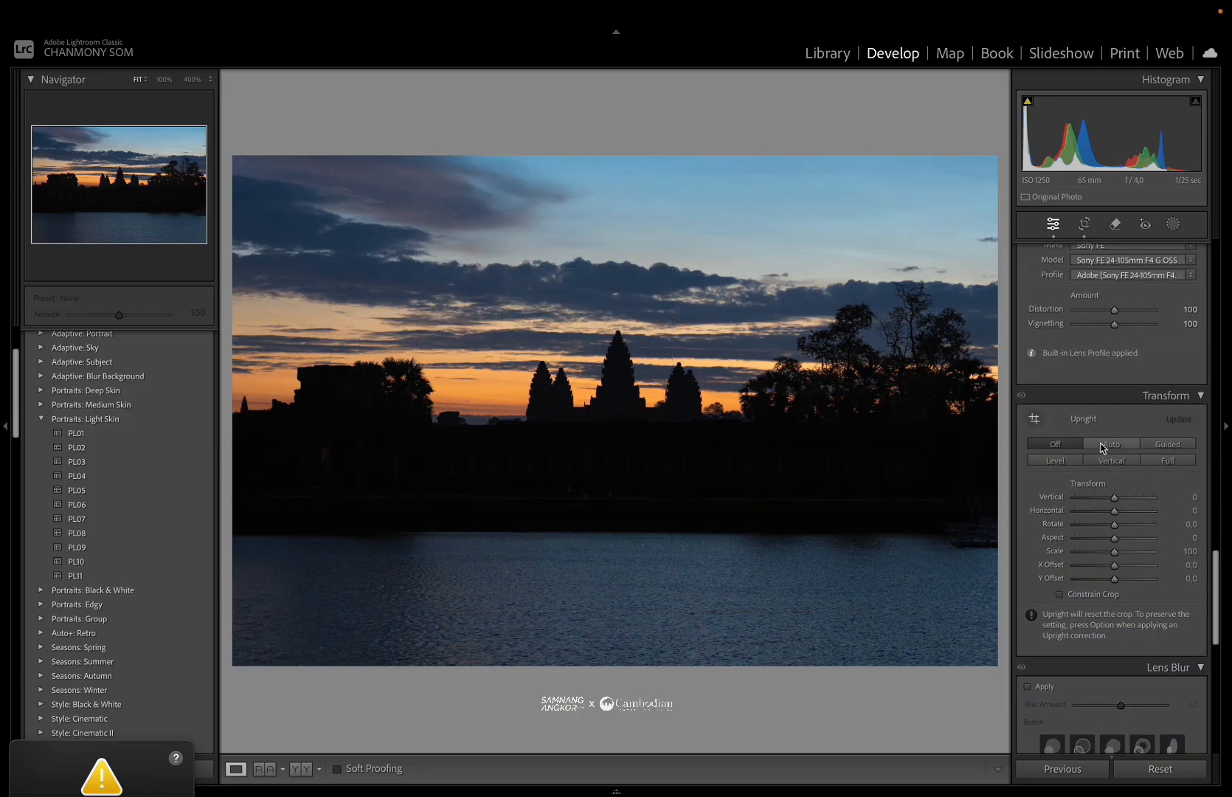
pyautogui.scroll(2, 1101, 448)
pyautogui.scroll(2, 1102, 447)
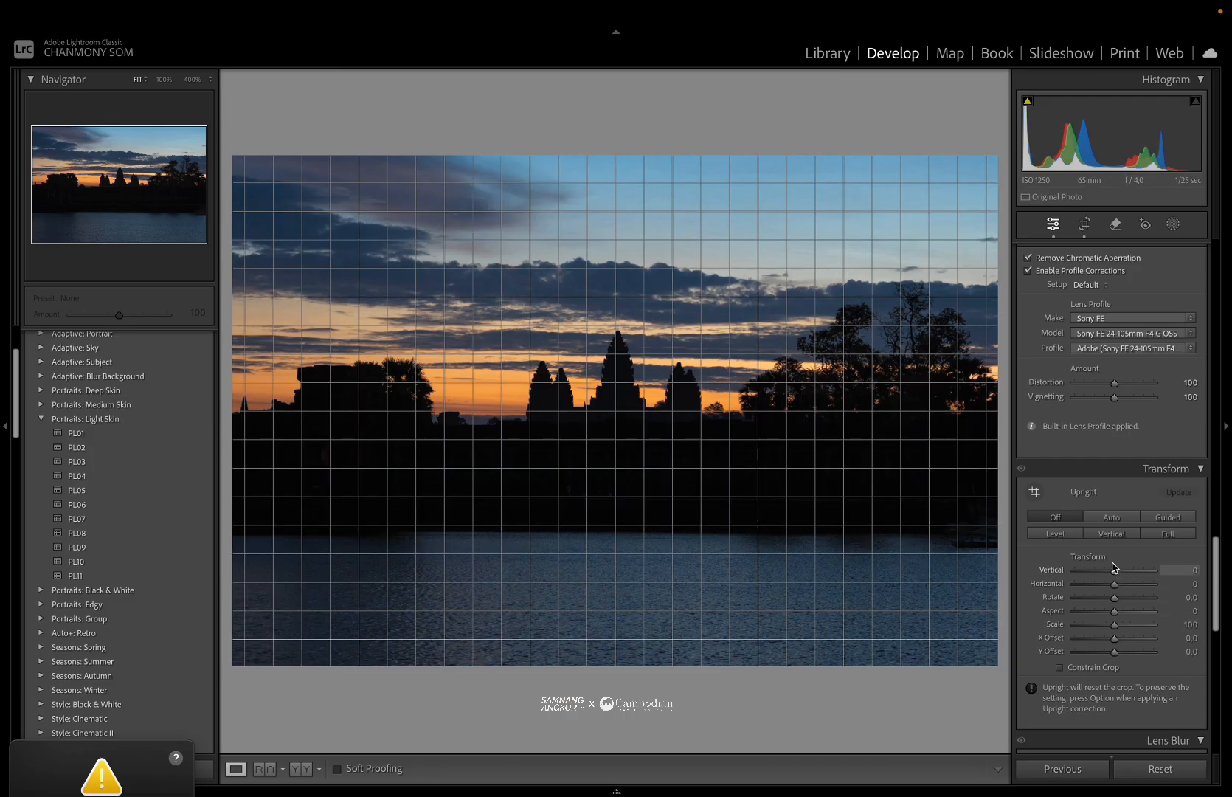
pyautogui.scroll(5, 1112, 570)
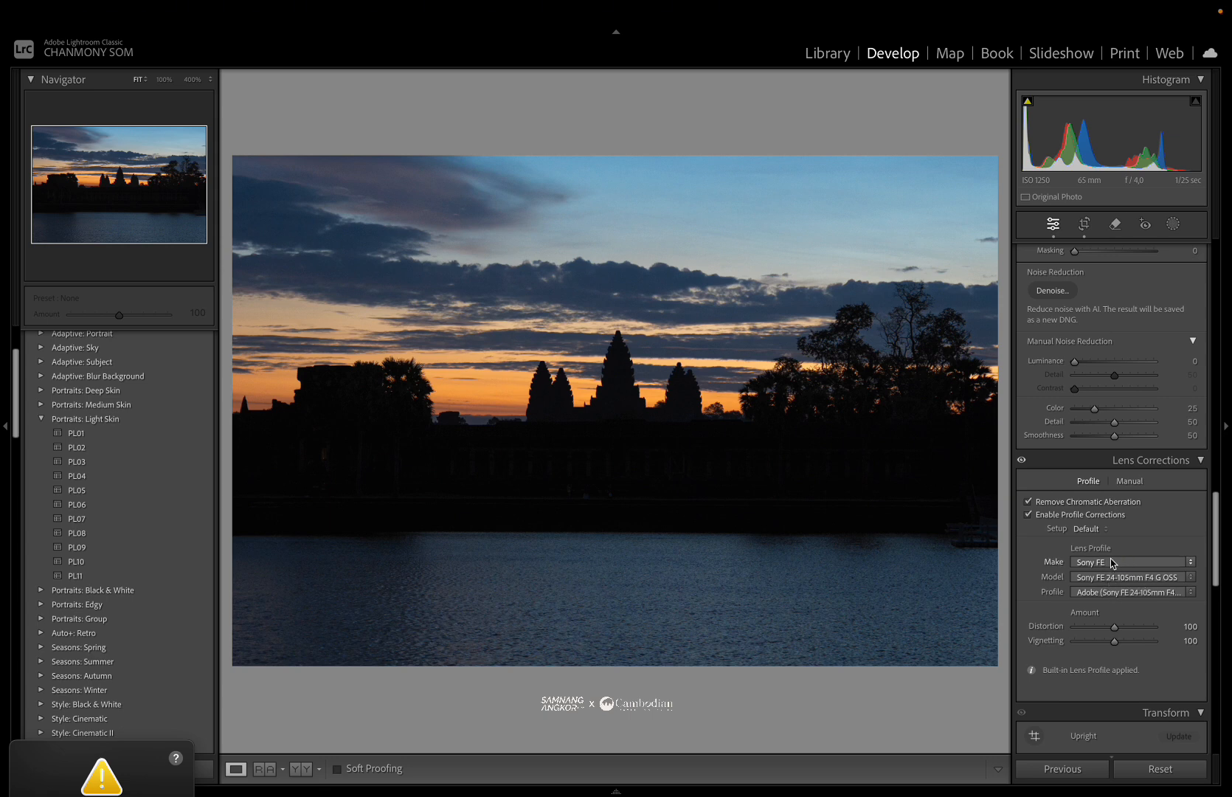
pyautogui.scroll(2, 1112, 563)
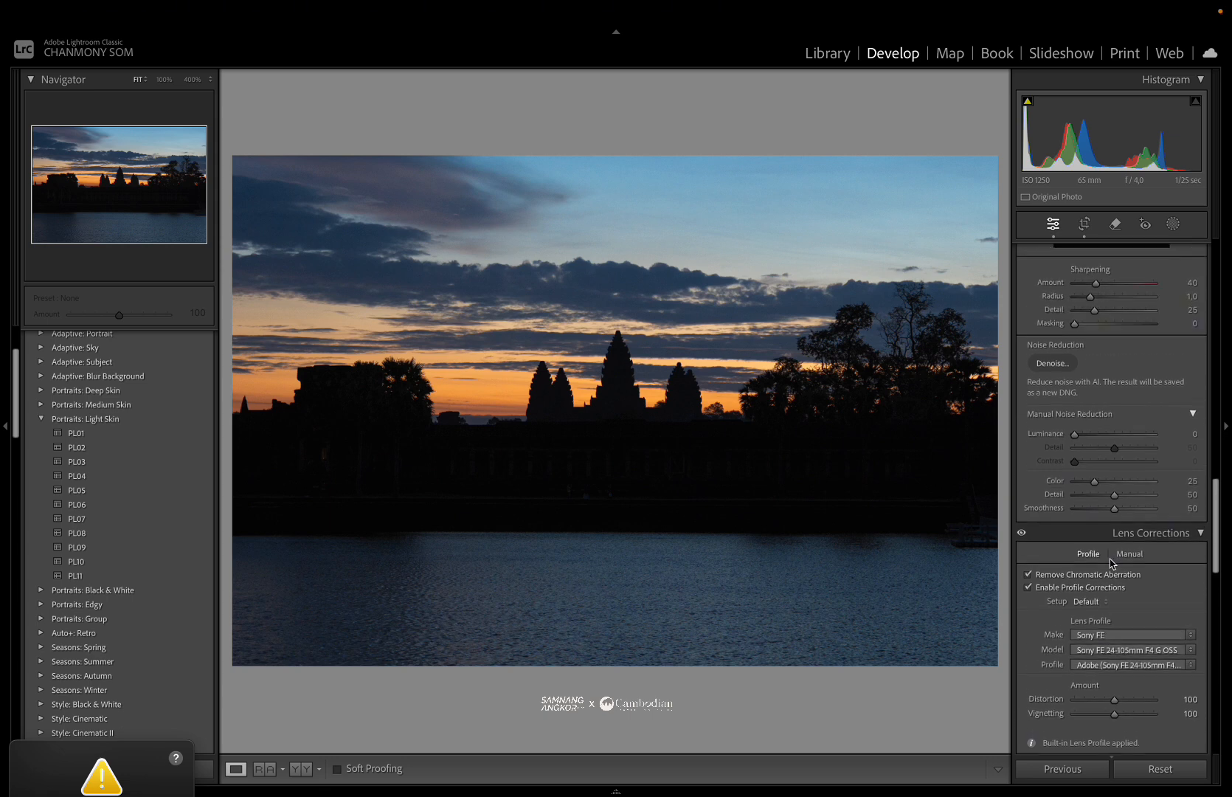
pyautogui.scroll(2, 1111, 563)
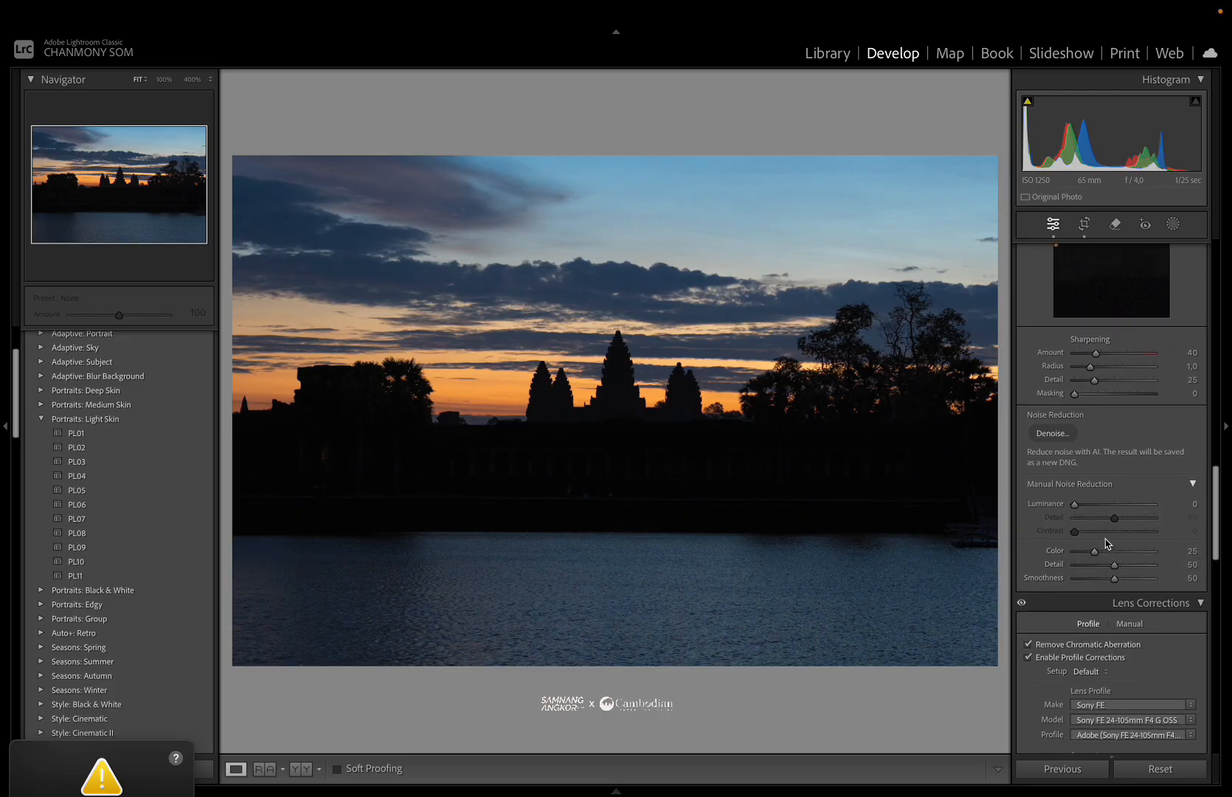
pyautogui.scroll(2, 1103, 540)
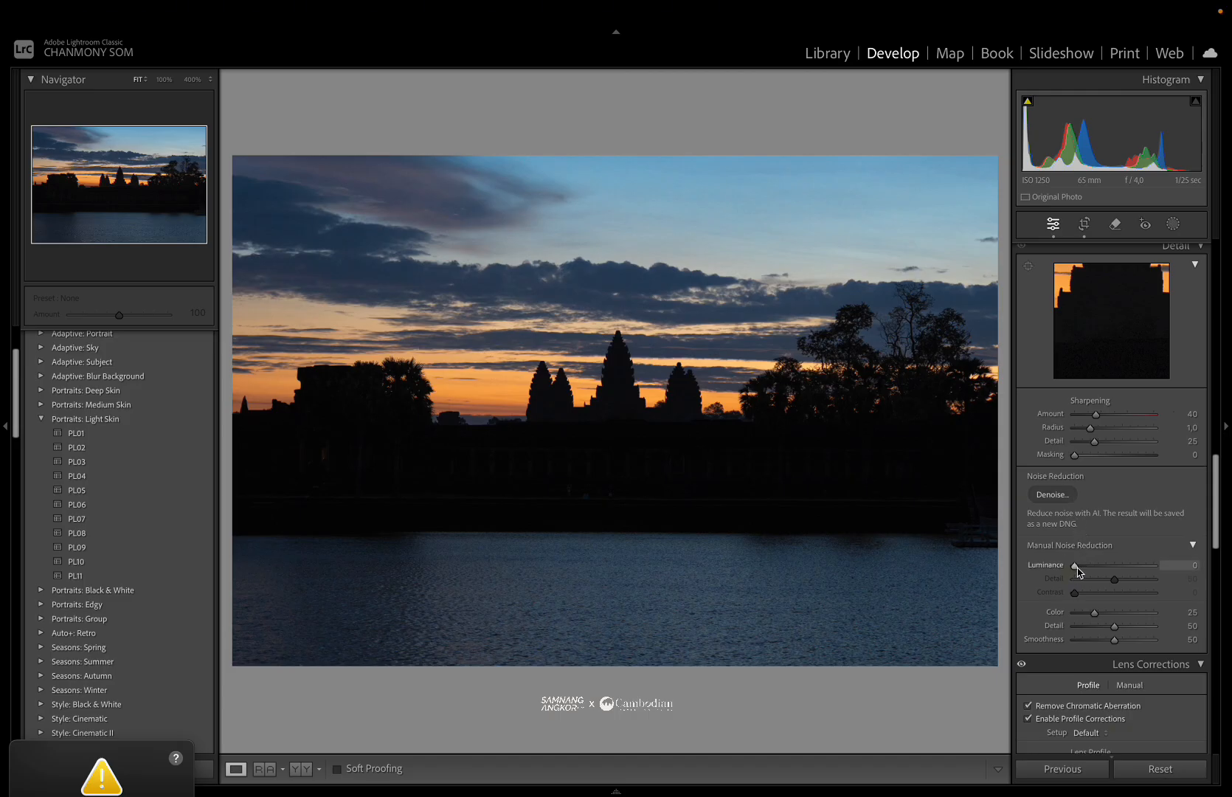
# Set Luminance noise reduction to 51 while checking the temple silhouette up close.
pyautogui.moveTo(1077, 568); pyautogui.dragTo(1094, 569)
pyautogui.click(613, 366)
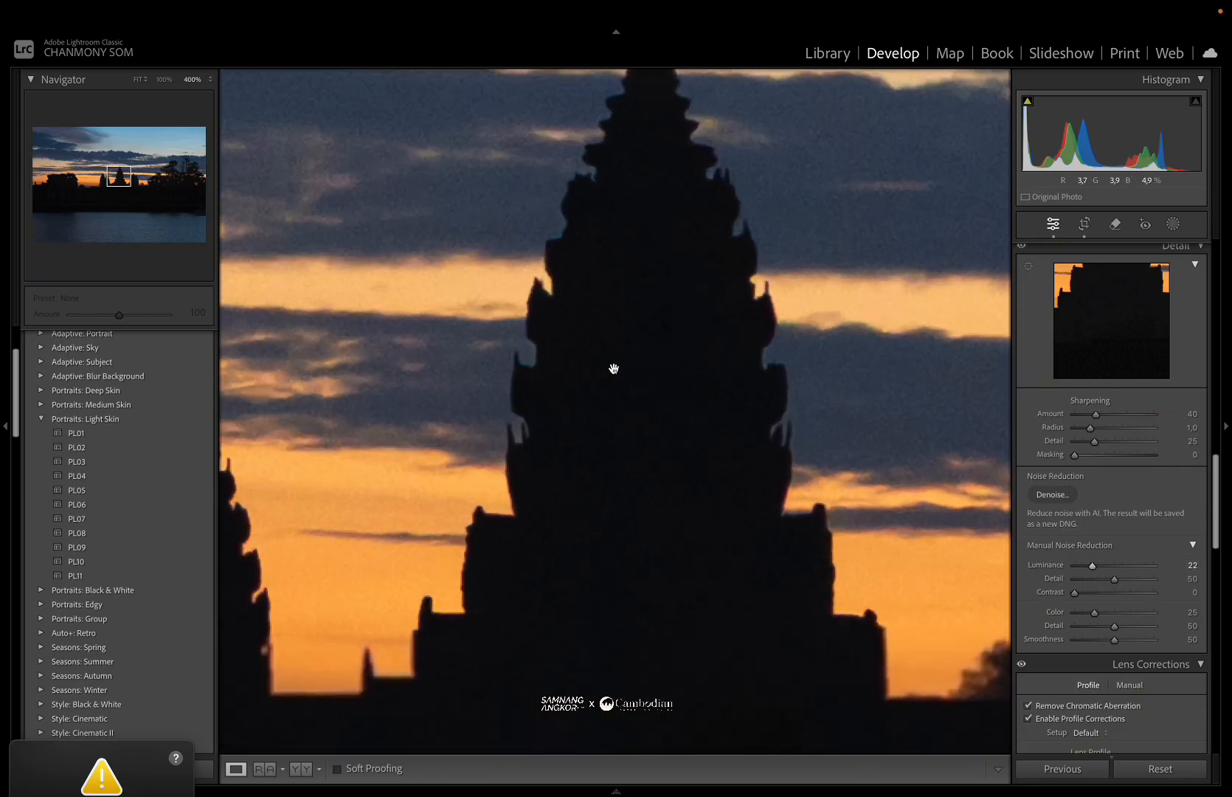
pyautogui.moveTo(1097, 568)
pyautogui.mouseDown()
pyautogui.moveTo(1137, 573)
pyautogui.moveTo(1113, 570)
pyautogui.mouseUp()
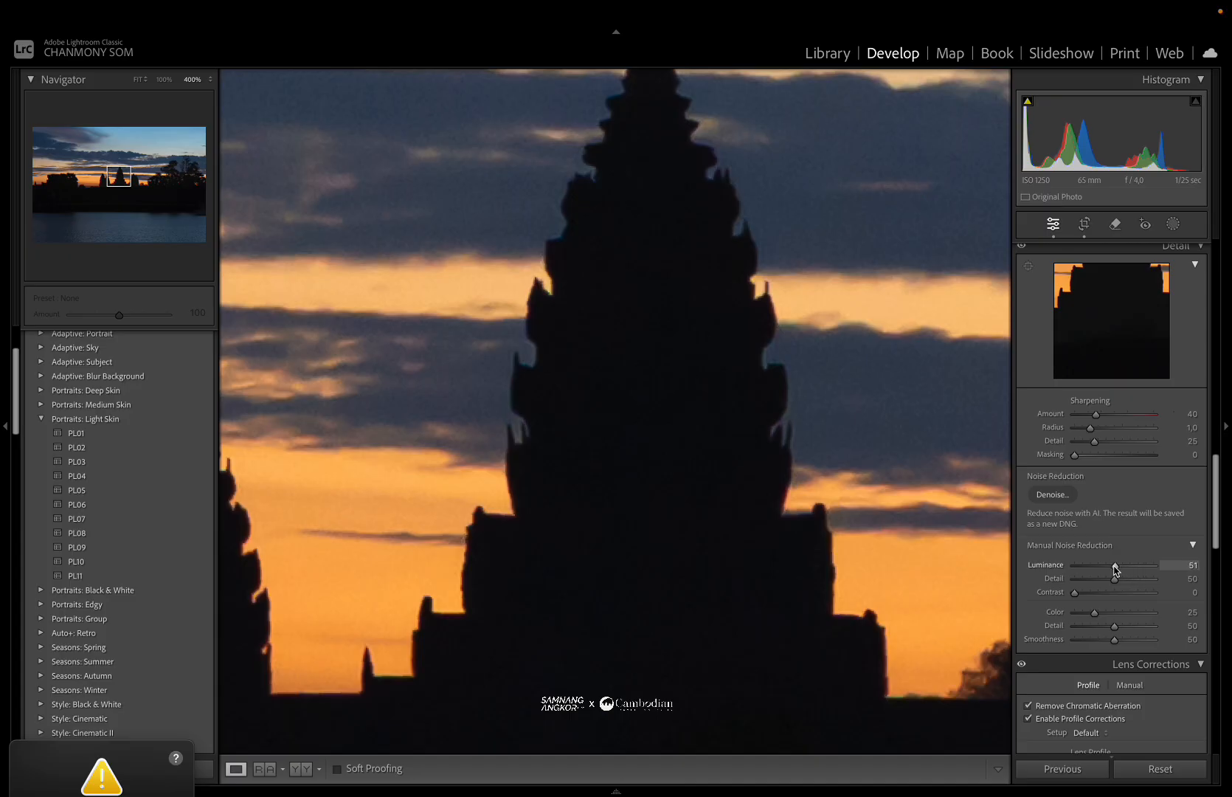
pyautogui.click(609, 327)
pyautogui.click(612, 362)
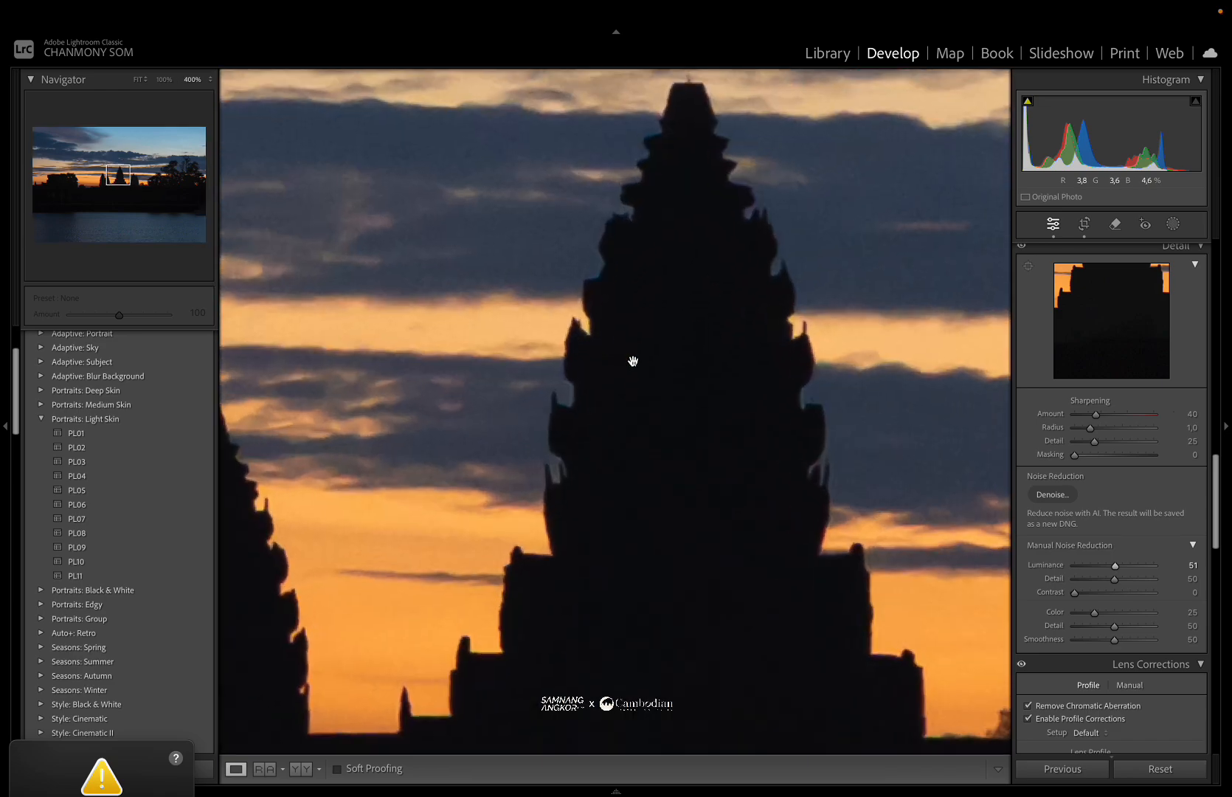
pyautogui.click(680, 373)
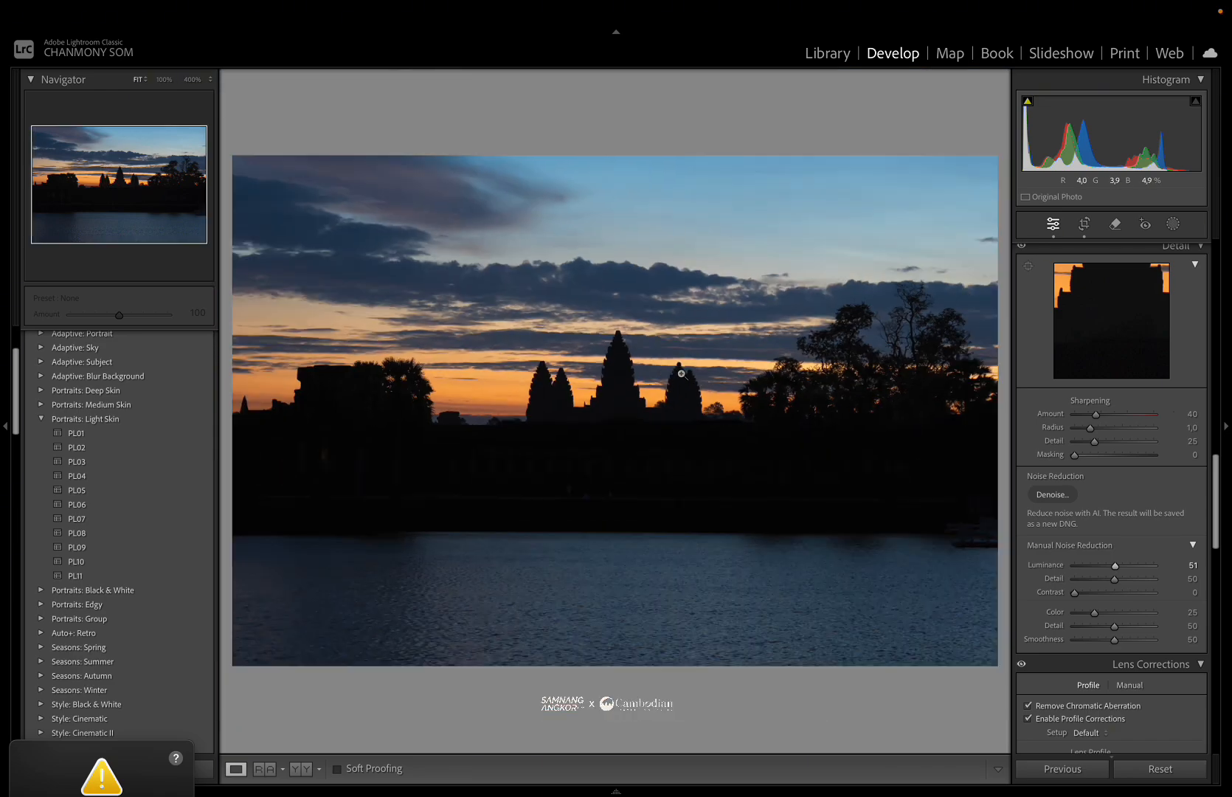
# Raise Contrast to +29.
pyautogui.click(580, 378)
pyautogui.click(556, 421)
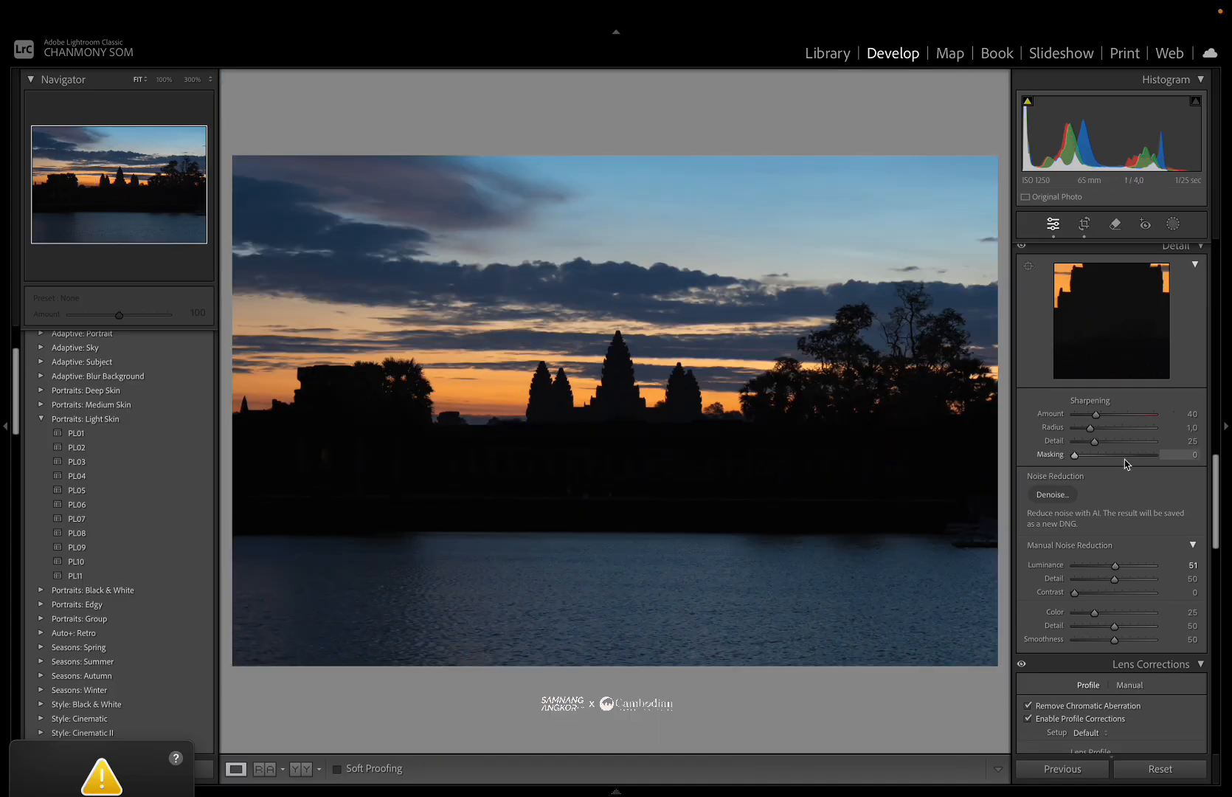
pyautogui.scroll(8, 1120, 442)
pyautogui.scroll(14, 1124, 463)
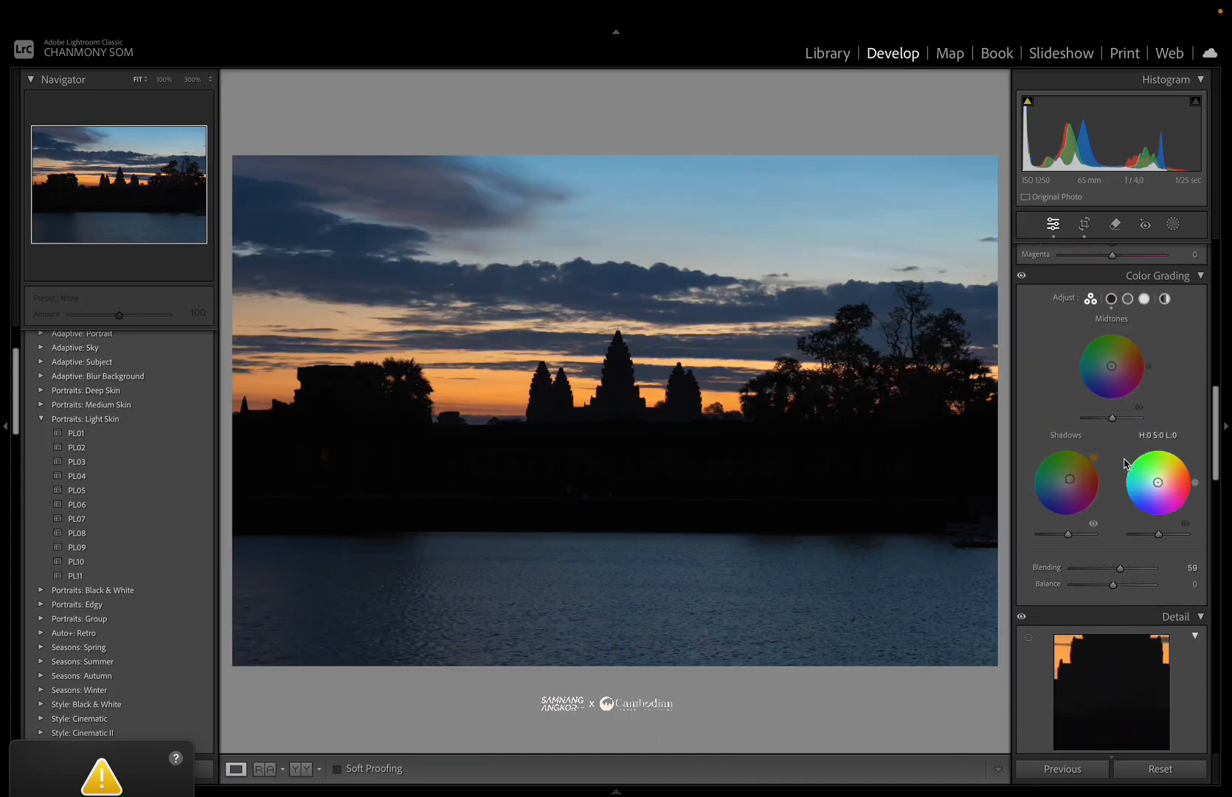
pyautogui.scroll(11, 1124, 462)
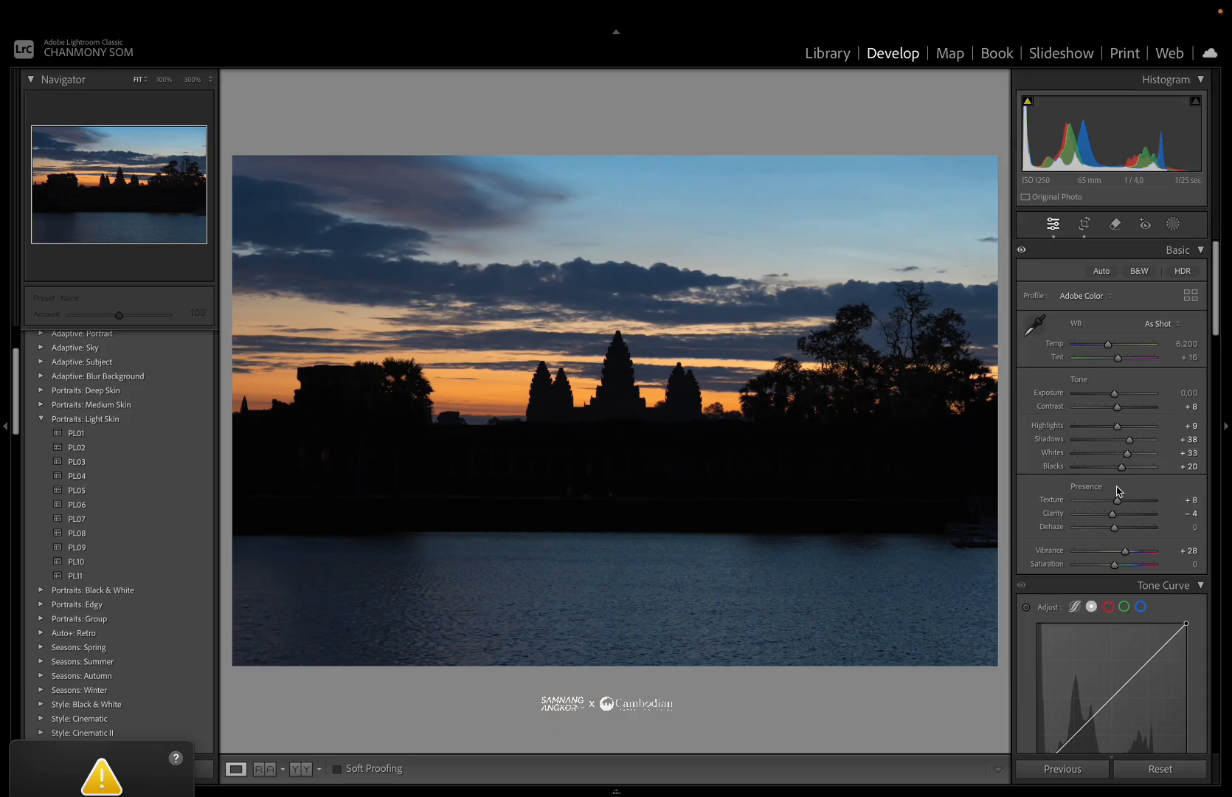
pyautogui.moveTo(1117, 407); pyautogui.dragTo(1128, 410)
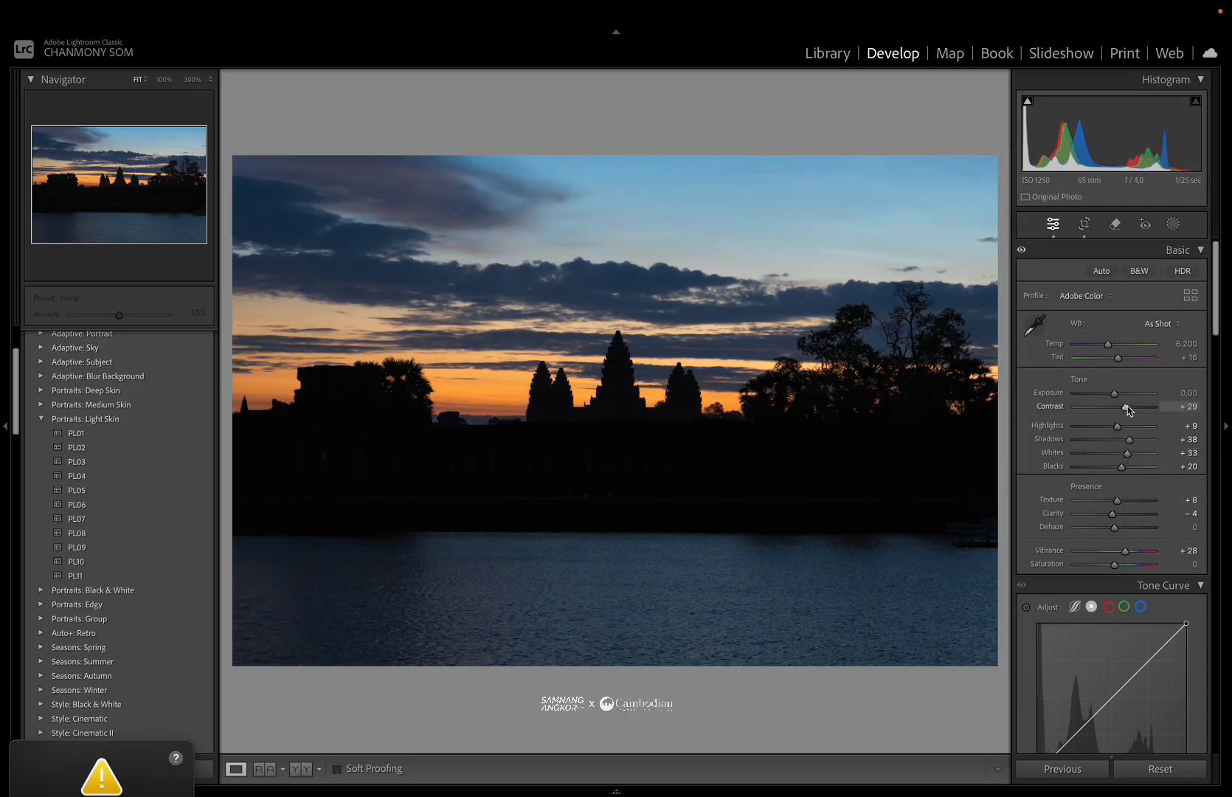
# Compare the edited photo with the original in a split before-and-after view.
pyautogui.click(631, 360)
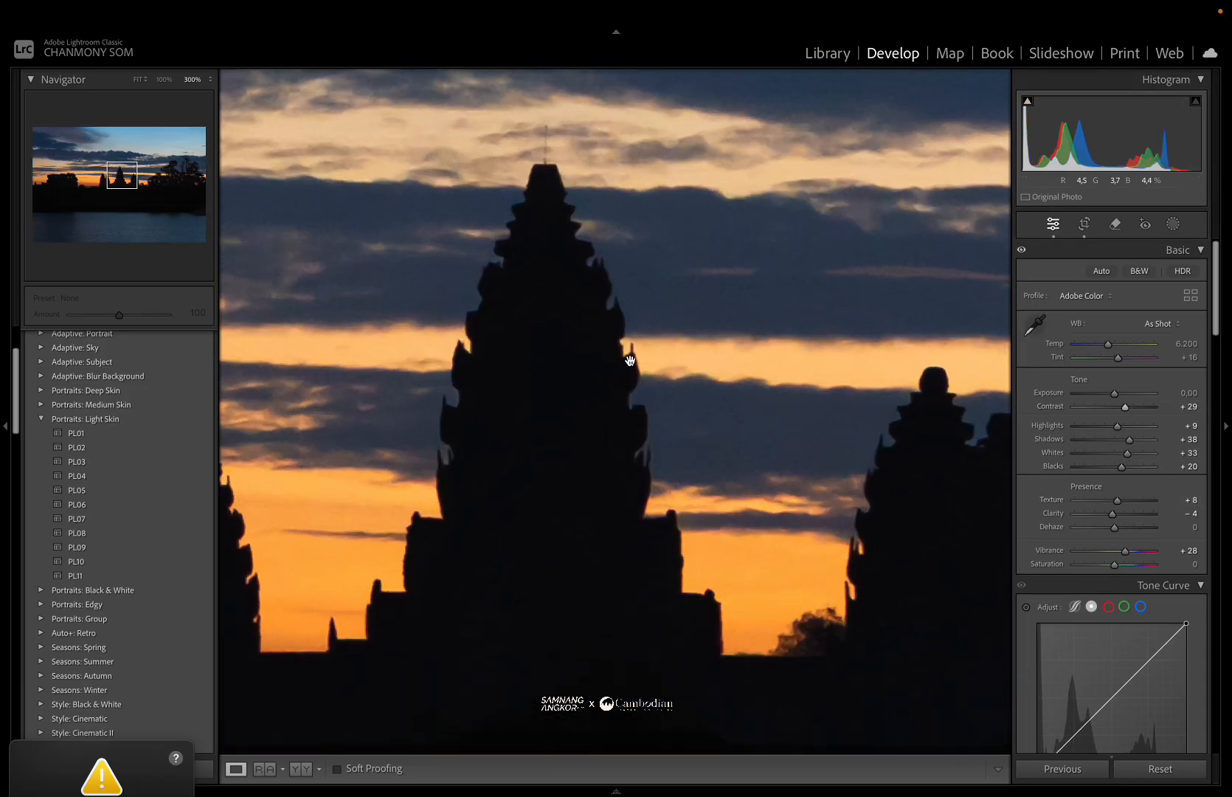
pyautogui.click(629, 360)
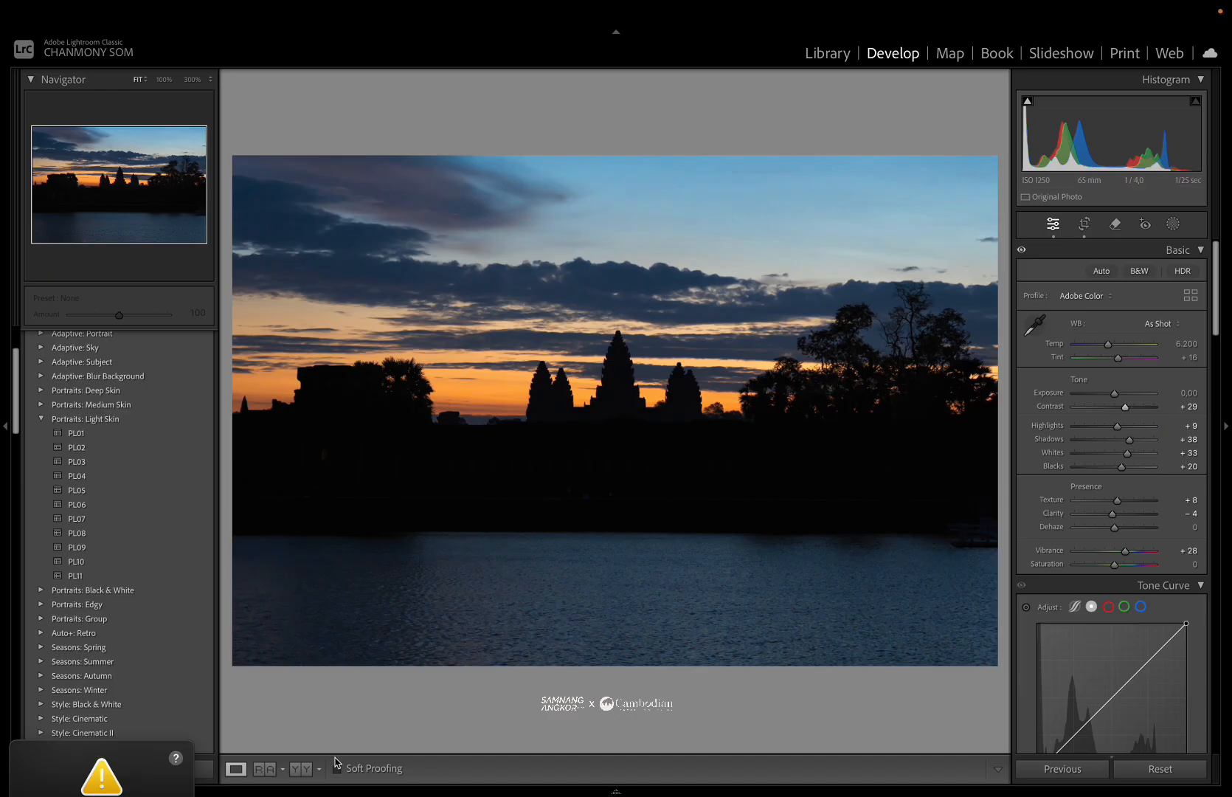
pyautogui.click(300, 769)
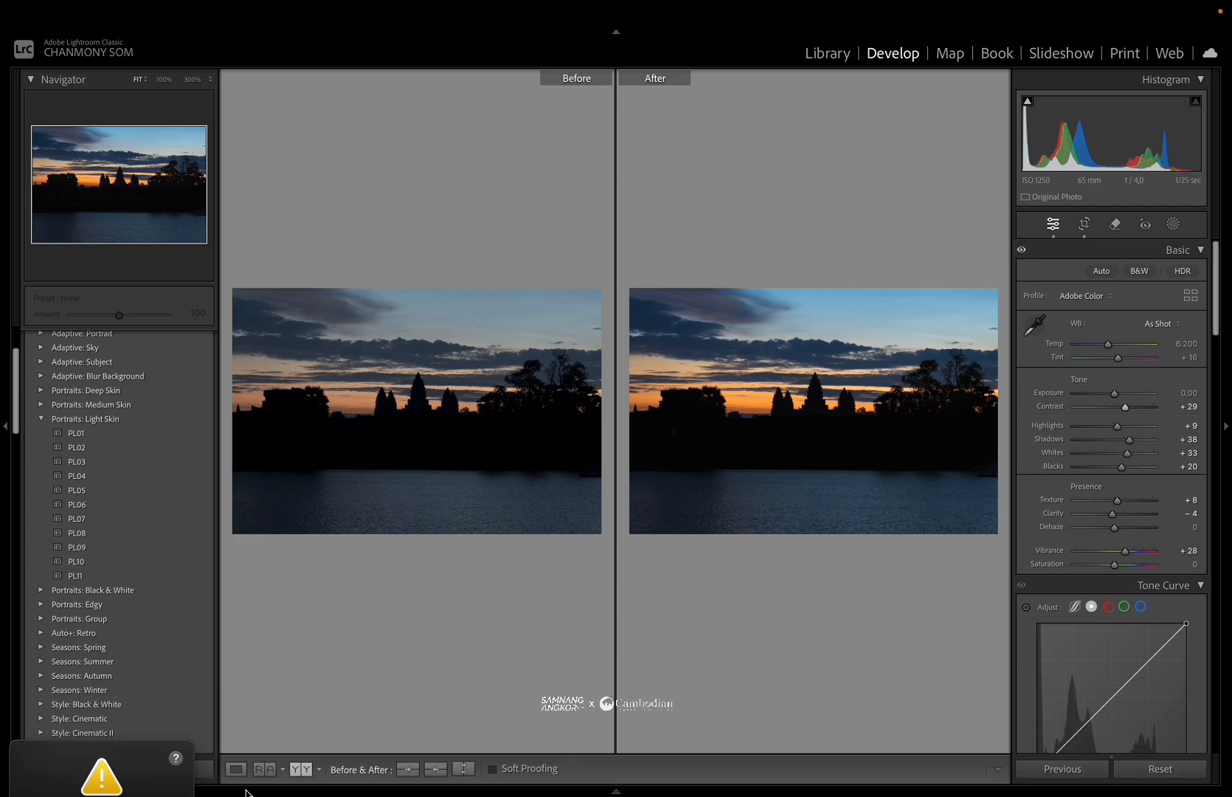
pyautogui.click(301, 768)
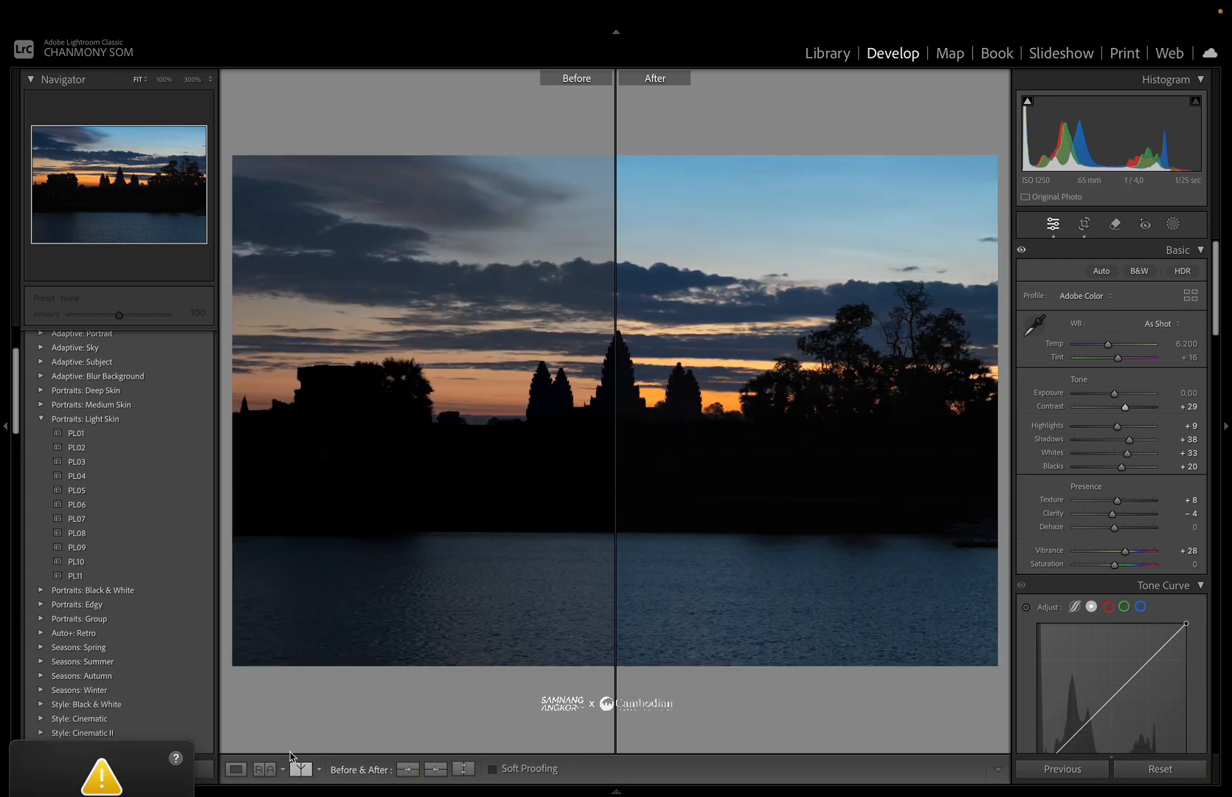
# Return to single-photo view and lower the white balance Temp to 5,201.
pyautogui.click(236, 769)
pyautogui.click(672, 406)
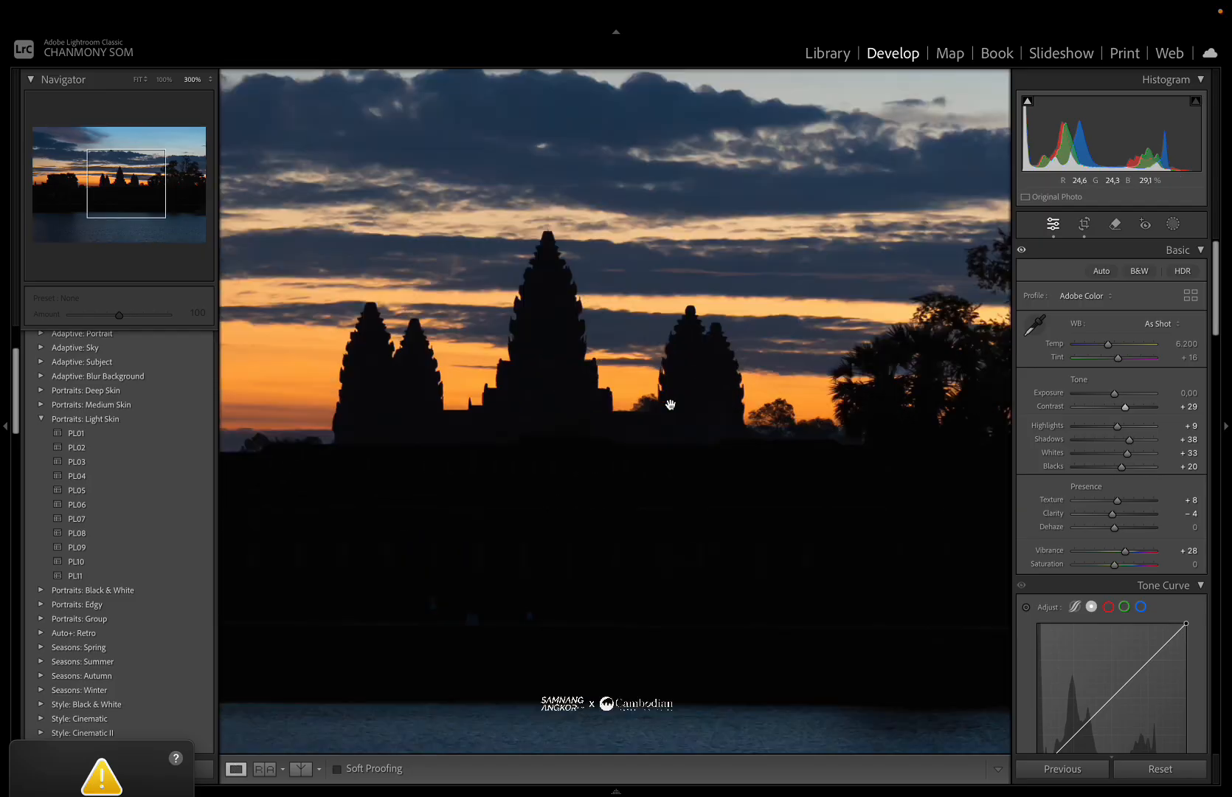
pyautogui.click(846, 388)
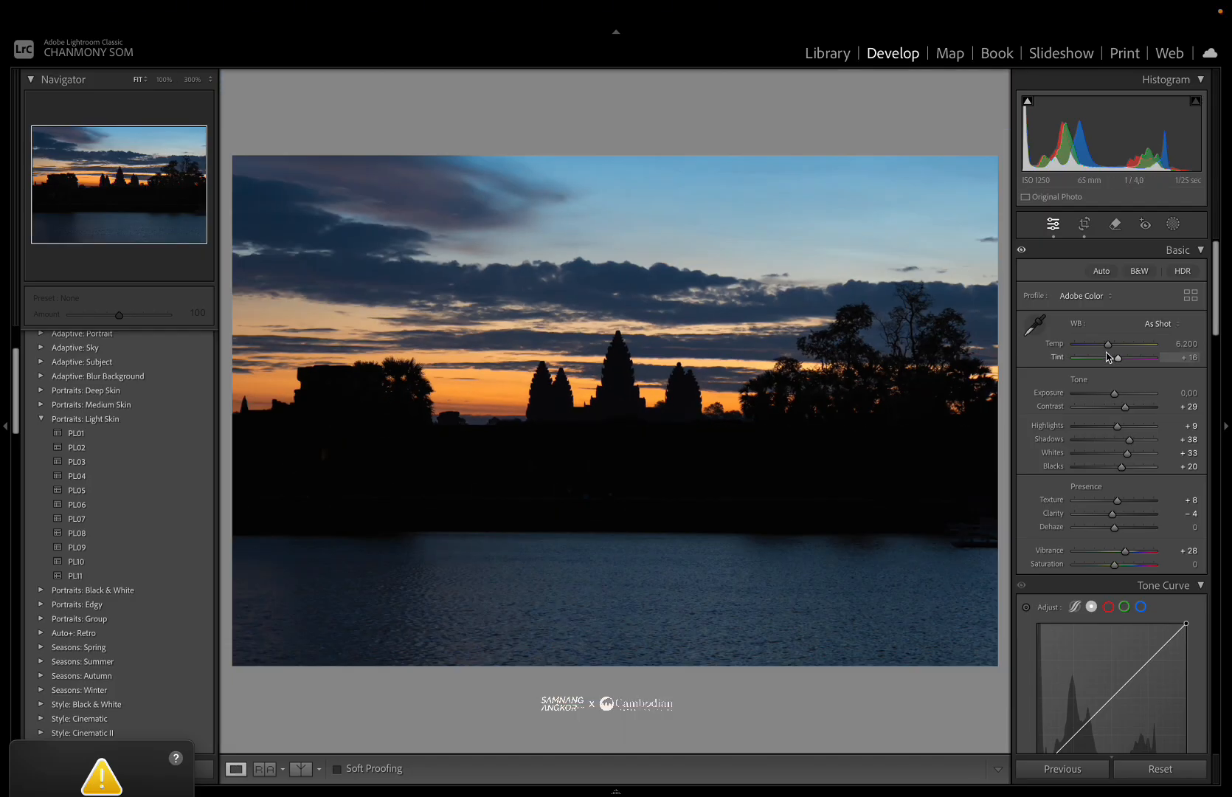
pyautogui.moveTo(1106, 347); pyautogui.dragTo(1098, 350)
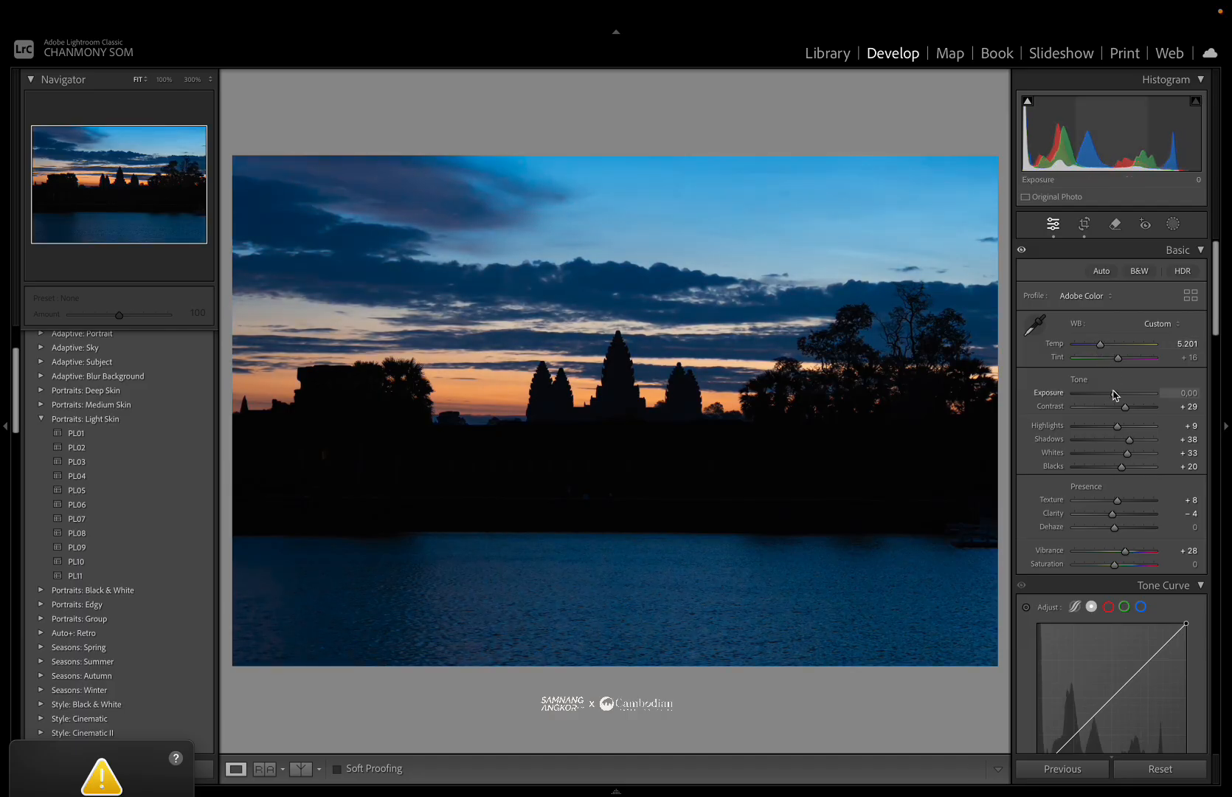
# Lower Vibrance to +17 and reduce Blue saturation in the Color Mixer to +14.
pyautogui.scroll(-1, 1113, 391)
pyautogui.moveTo(1122, 514); pyautogui.dragTo(1119, 517)
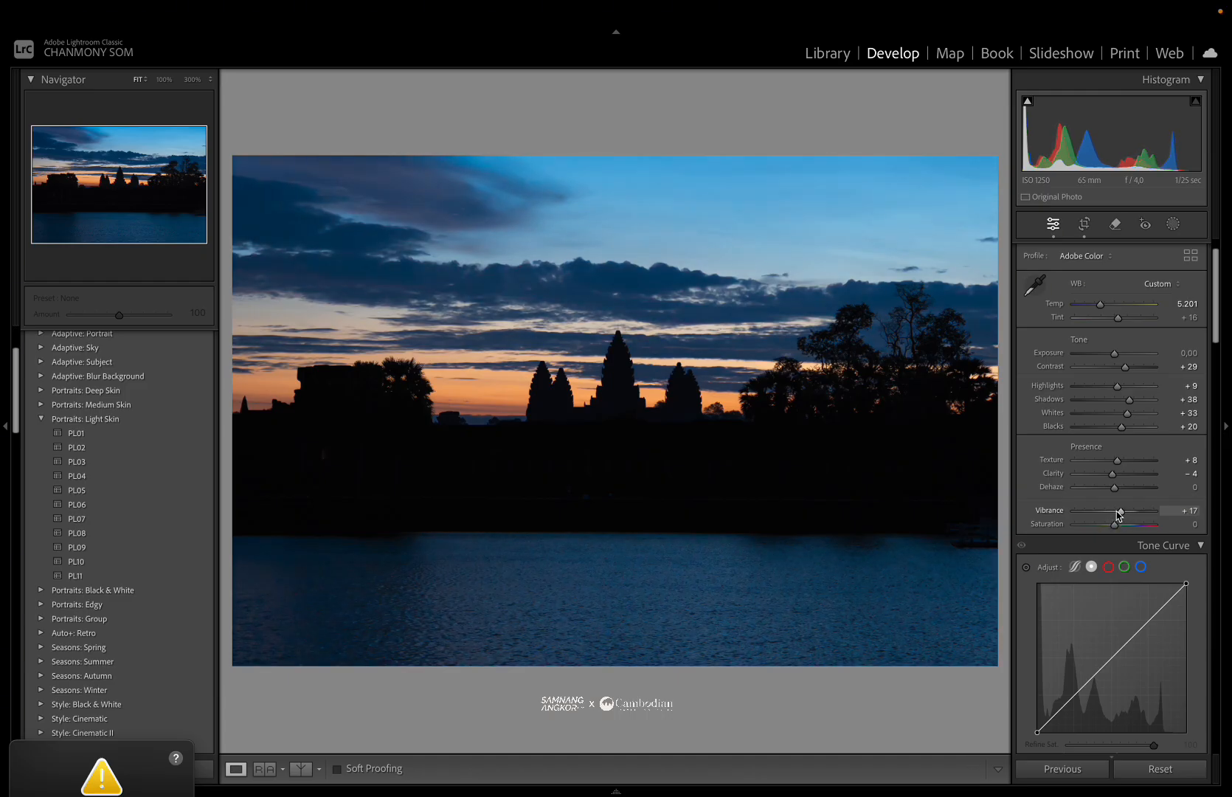
pyautogui.scroll(-10, 1114, 513)
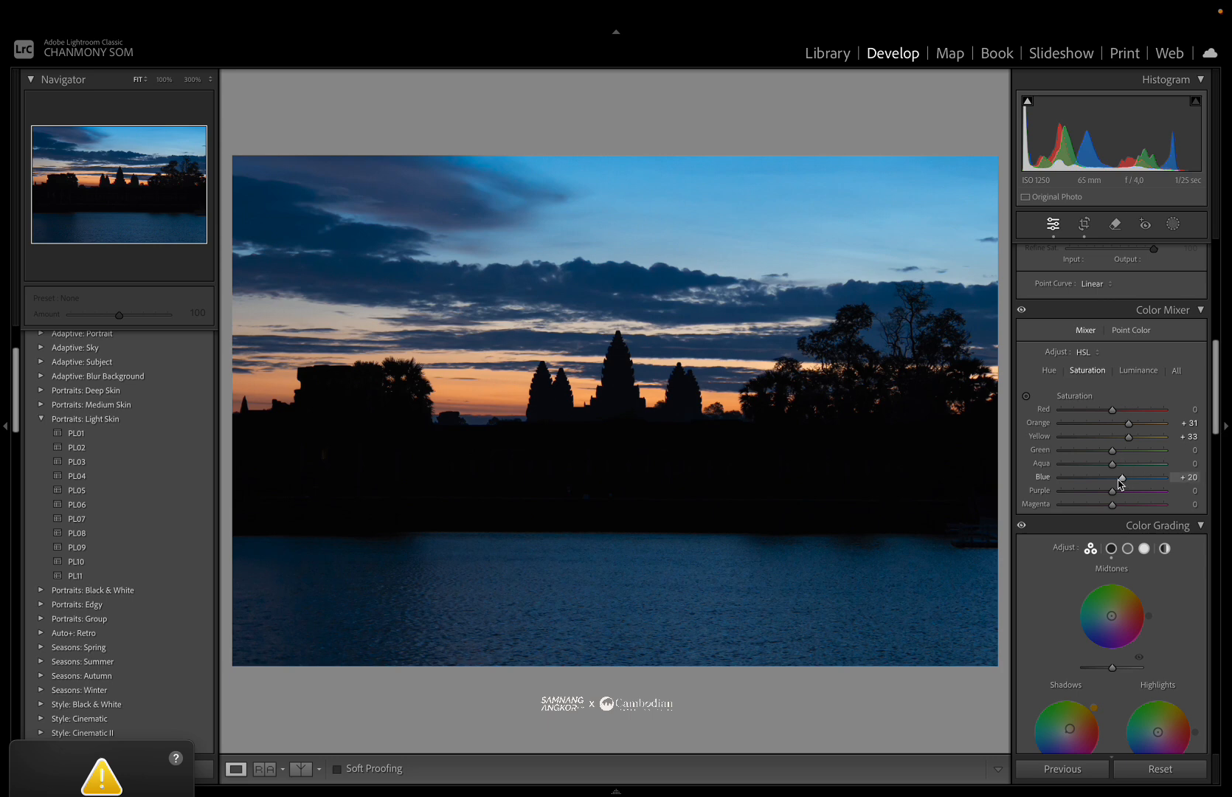
pyautogui.moveTo(1126, 483); pyautogui.dragTo(1116, 484)
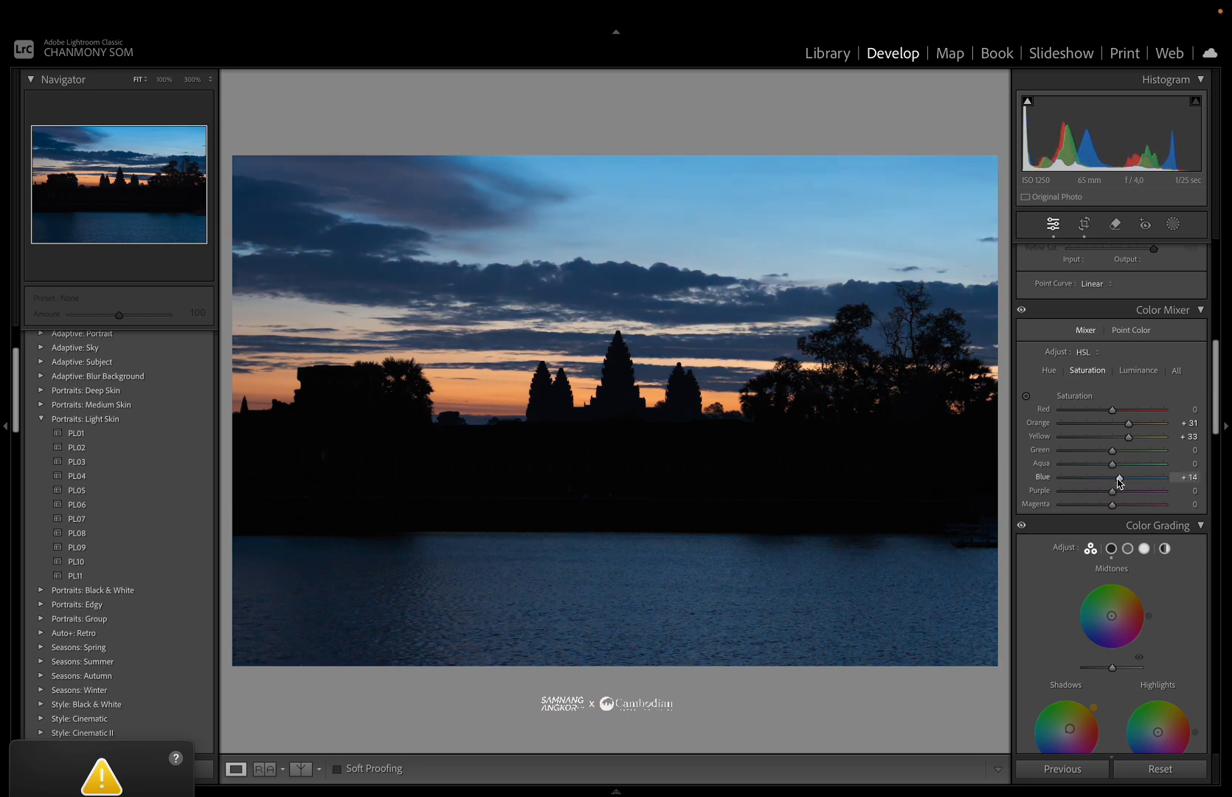
# Set white balance to Temp 4,923 and Tint +27, and raise Vibrance to +25.
pyautogui.scroll(10, 1106, 383)
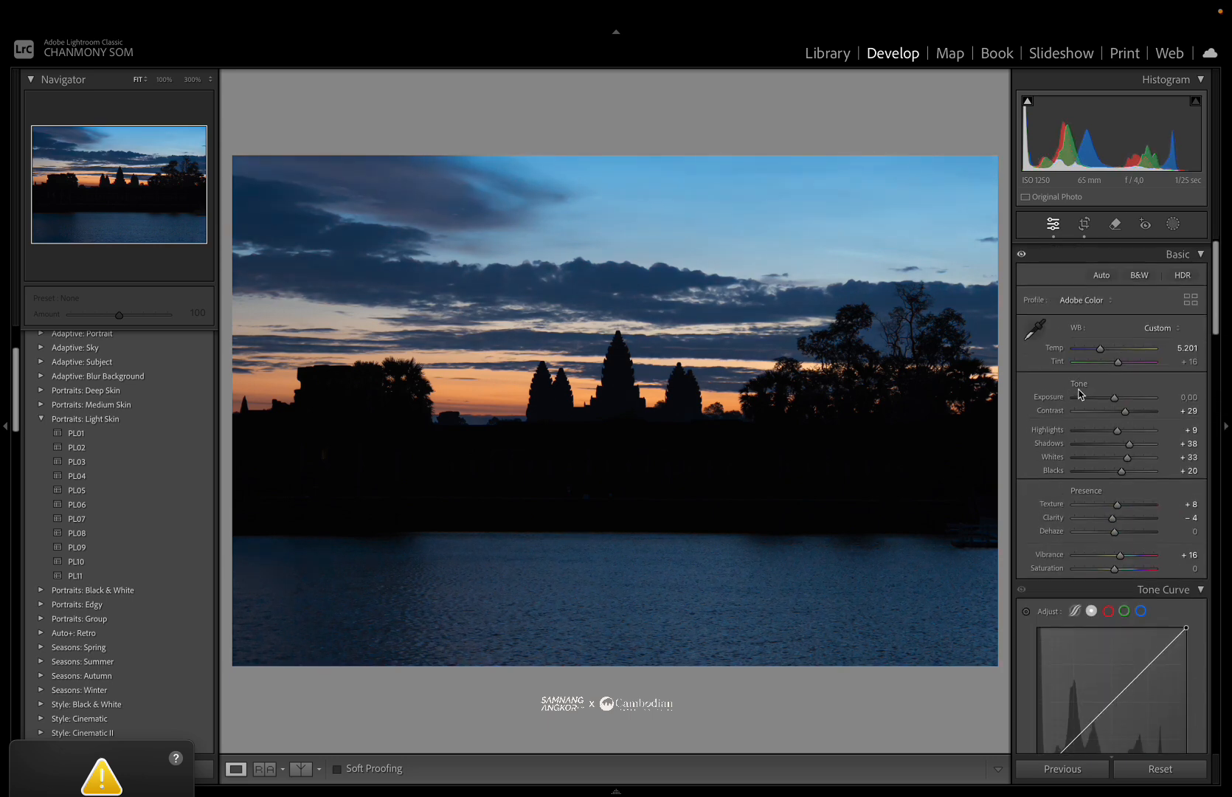
pyautogui.moveTo(1100, 350); pyautogui.dragTo(1097, 350)
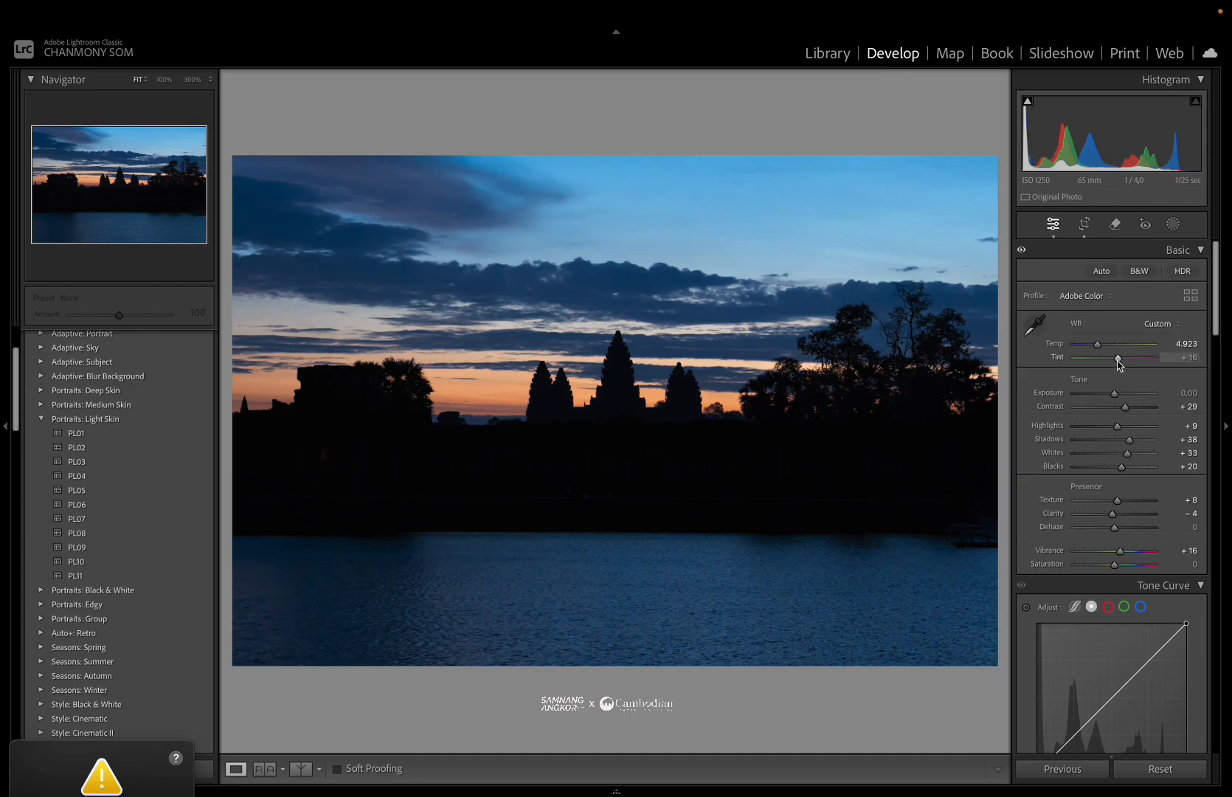
pyautogui.moveTo(1118, 364); pyautogui.dragTo(1121, 360)
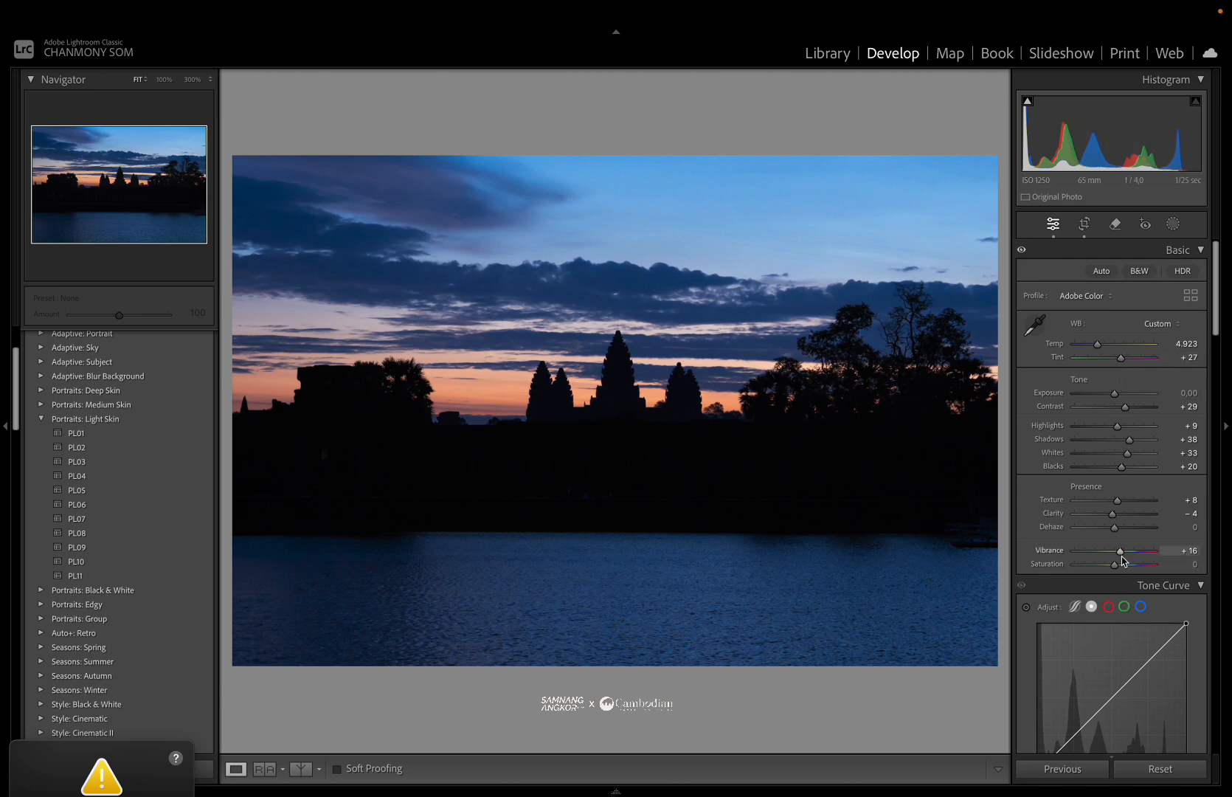
pyautogui.moveTo(1120, 551); pyautogui.dragTo(1126, 552)
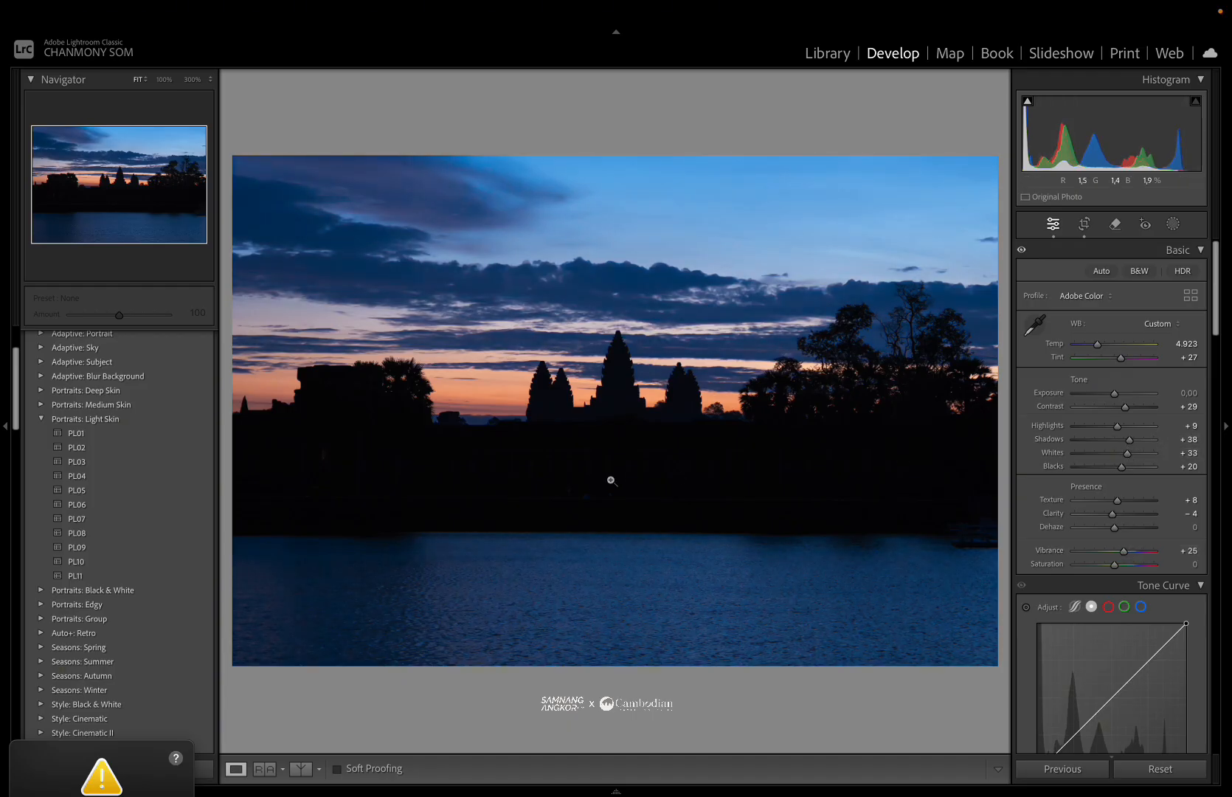
# Zoom into the dark foreground and heal two small bright spots with the Remove tool in Heal mode at size 24.
pyautogui.click(578, 502)
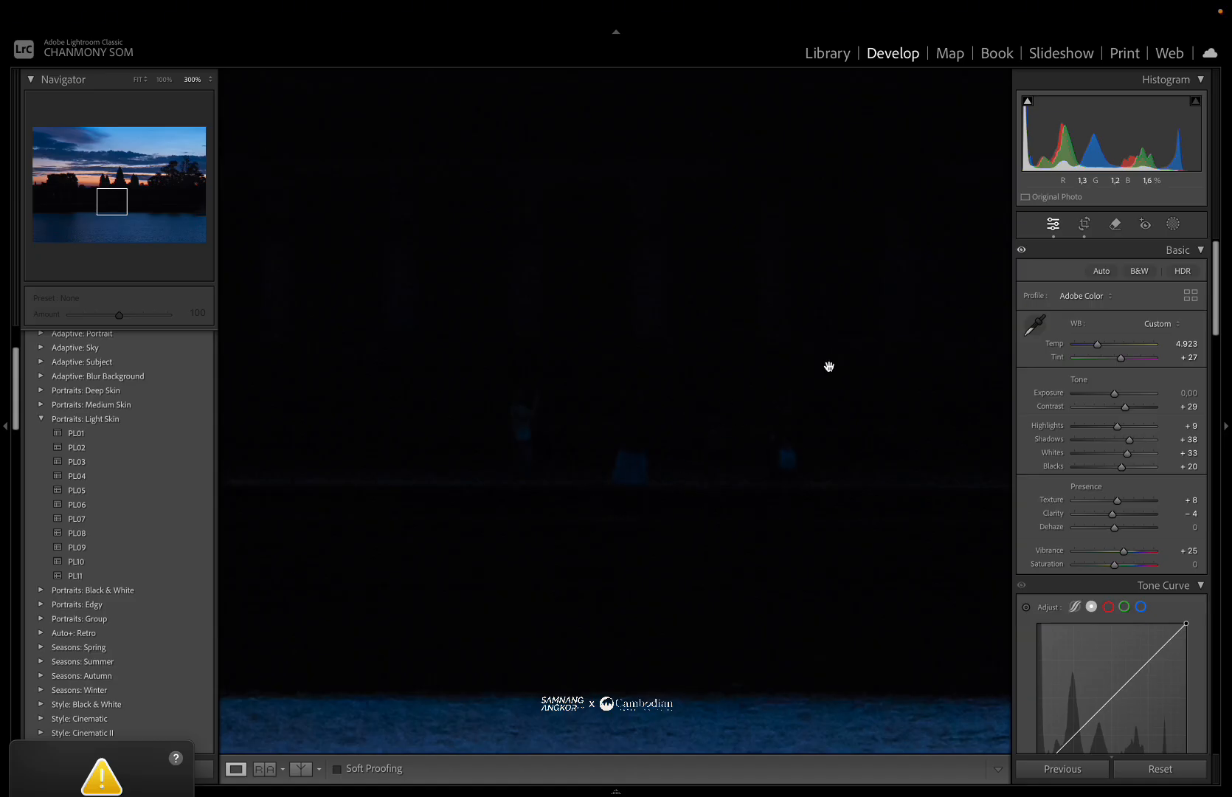
pyautogui.click(745, 504)
pyautogui.click(745, 503)
pyautogui.moveTo(493, 484); pyautogui.dragTo(940, 494)
pyautogui.moveTo(509, 492); pyautogui.dragTo(802, 543)
pyautogui.moveTo(635, 509); pyautogui.dragTo(761, 512)
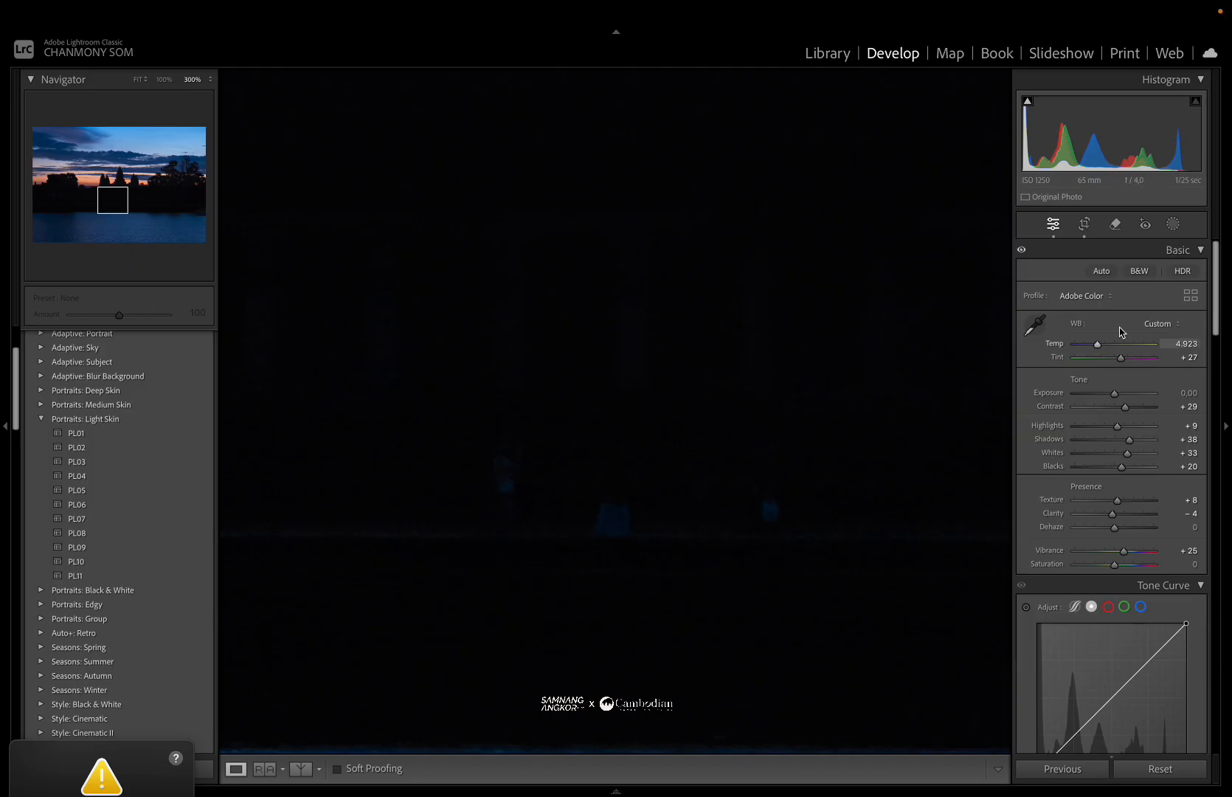
pyautogui.click(1115, 224)
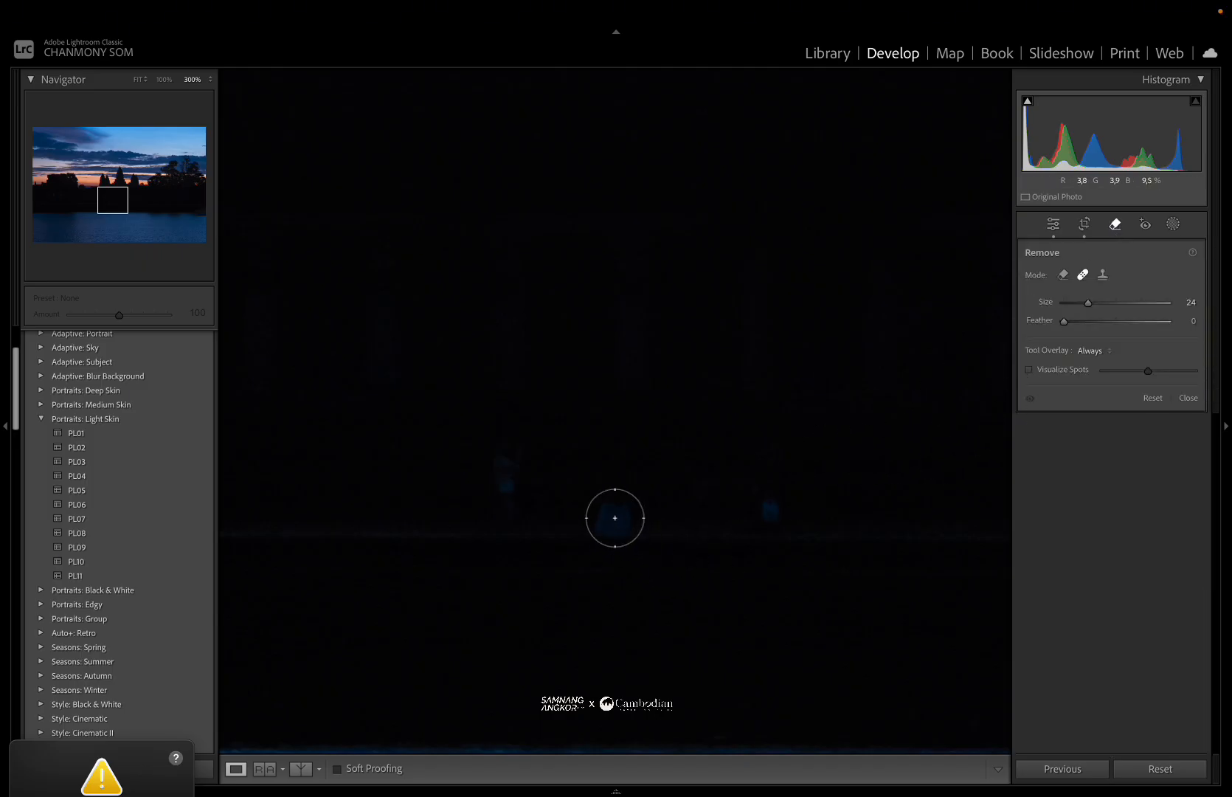
pyautogui.click(615, 519)
pyautogui.click(777, 513)
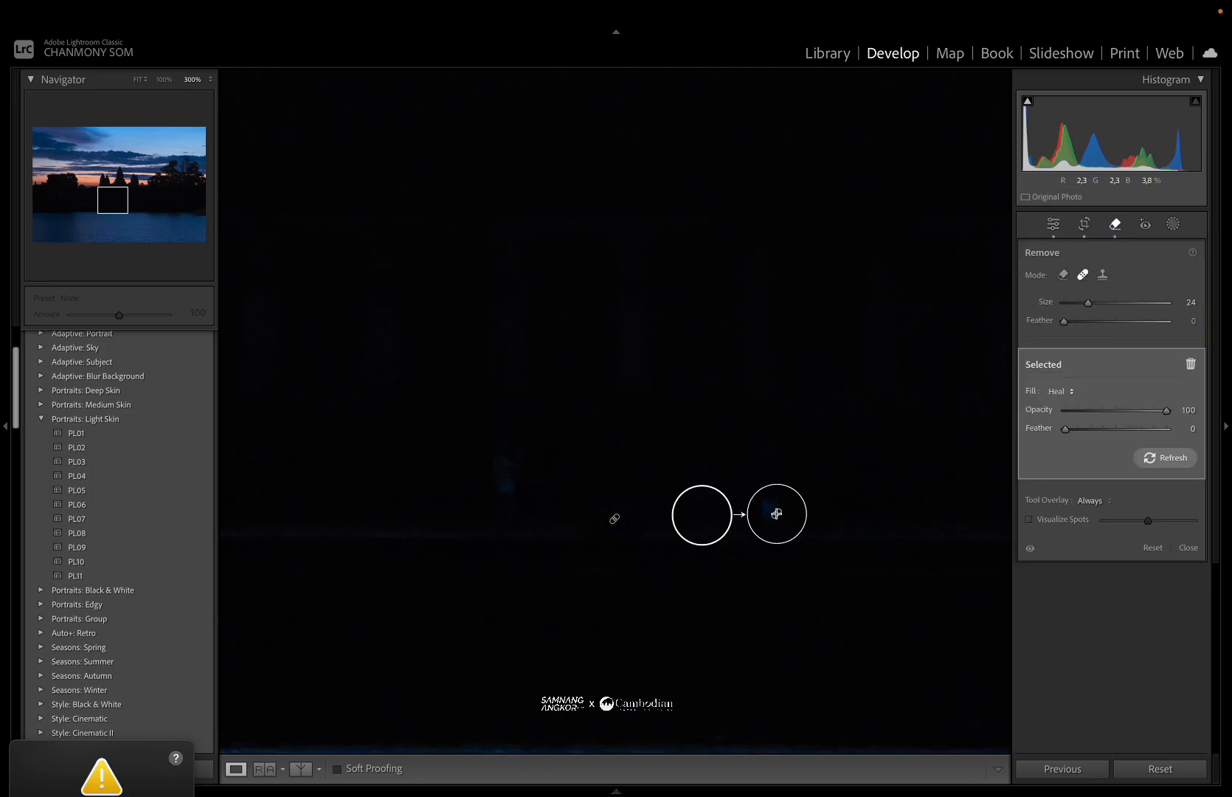
pyautogui.click(503, 481)
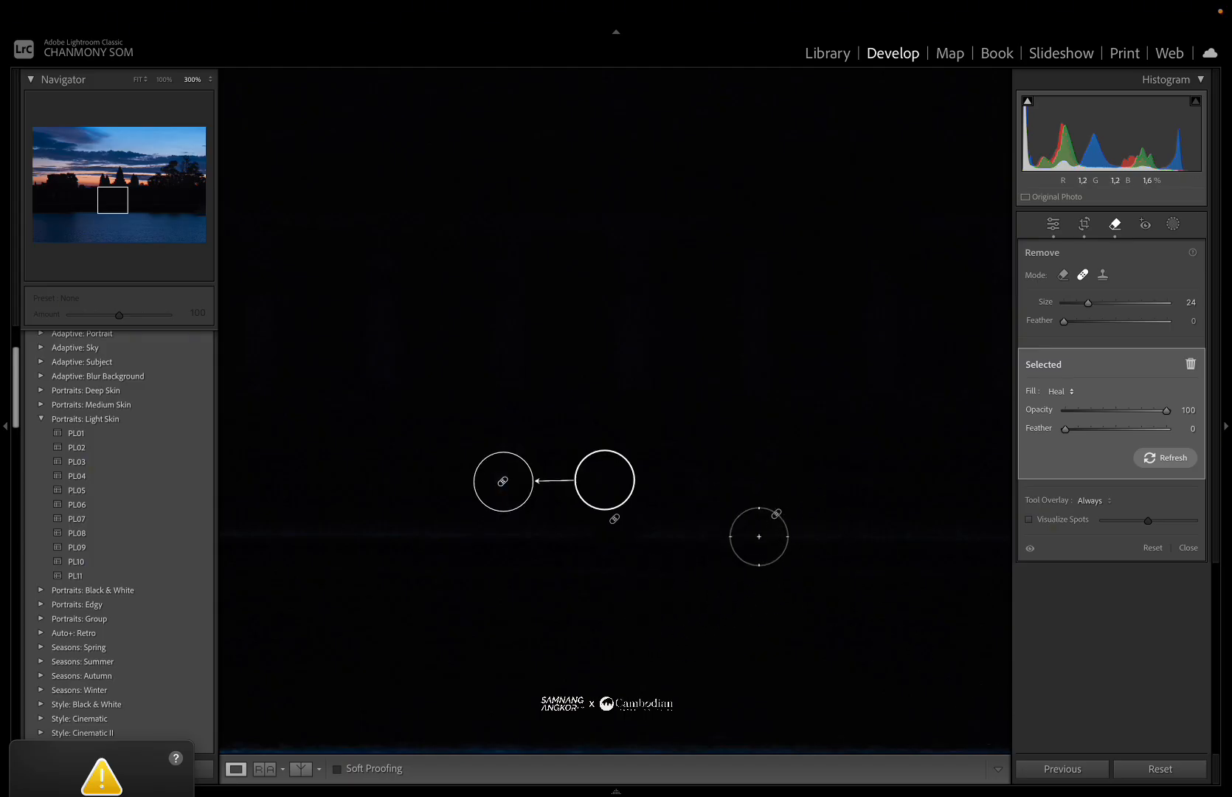
# Pan to the left part of the foreground and heal a bright speck with a short vertical Remove stroke.
pyautogui.click(1052, 227)
pyautogui.moveTo(741, 420); pyautogui.dragTo(1203, 441)
pyautogui.moveTo(671, 445); pyautogui.dragTo(1037, 429)
pyautogui.moveTo(539, 437); pyautogui.dragTo(949, 433)
pyautogui.moveTo(725, 465); pyautogui.dragTo(710, 621)
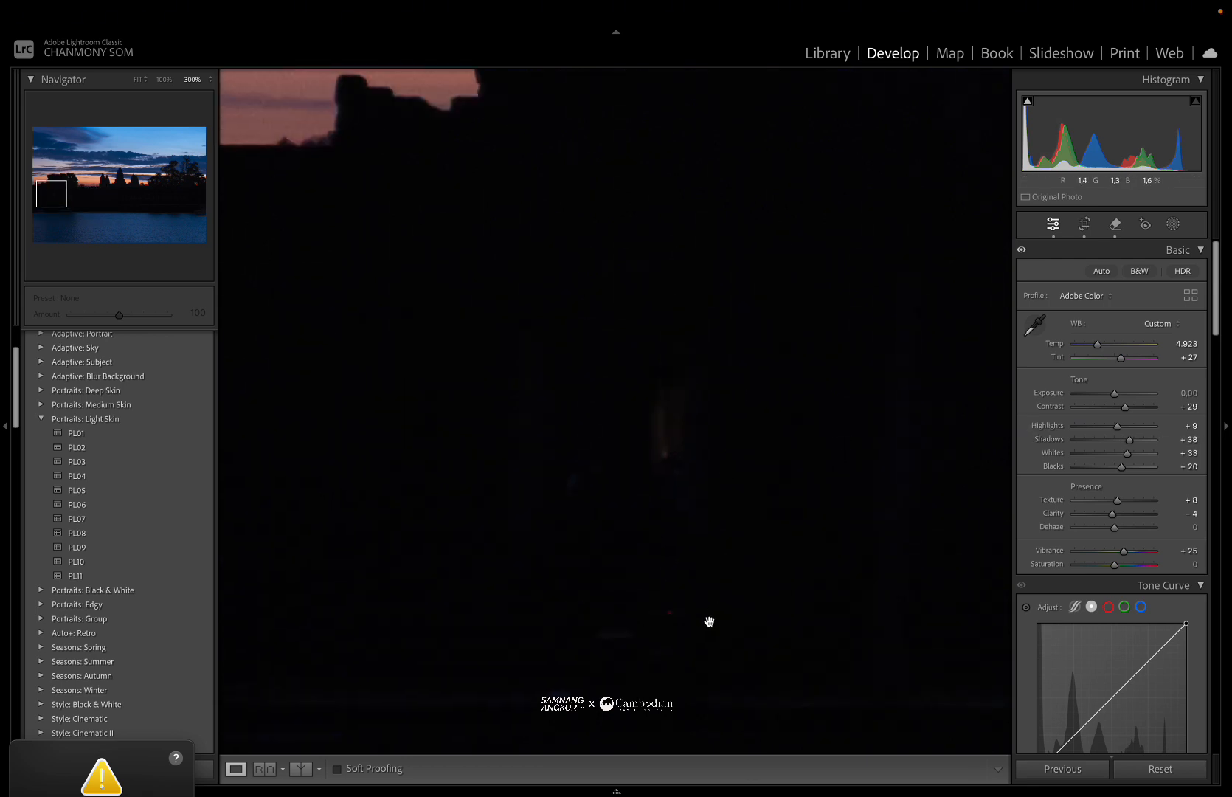
pyautogui.click(1114, 224)
pyautogui.click(669, 611)
pyautogui.click(572, 699)
pyautogui.moveTo(660, 388); pyautogui.dragTo(663, 461)
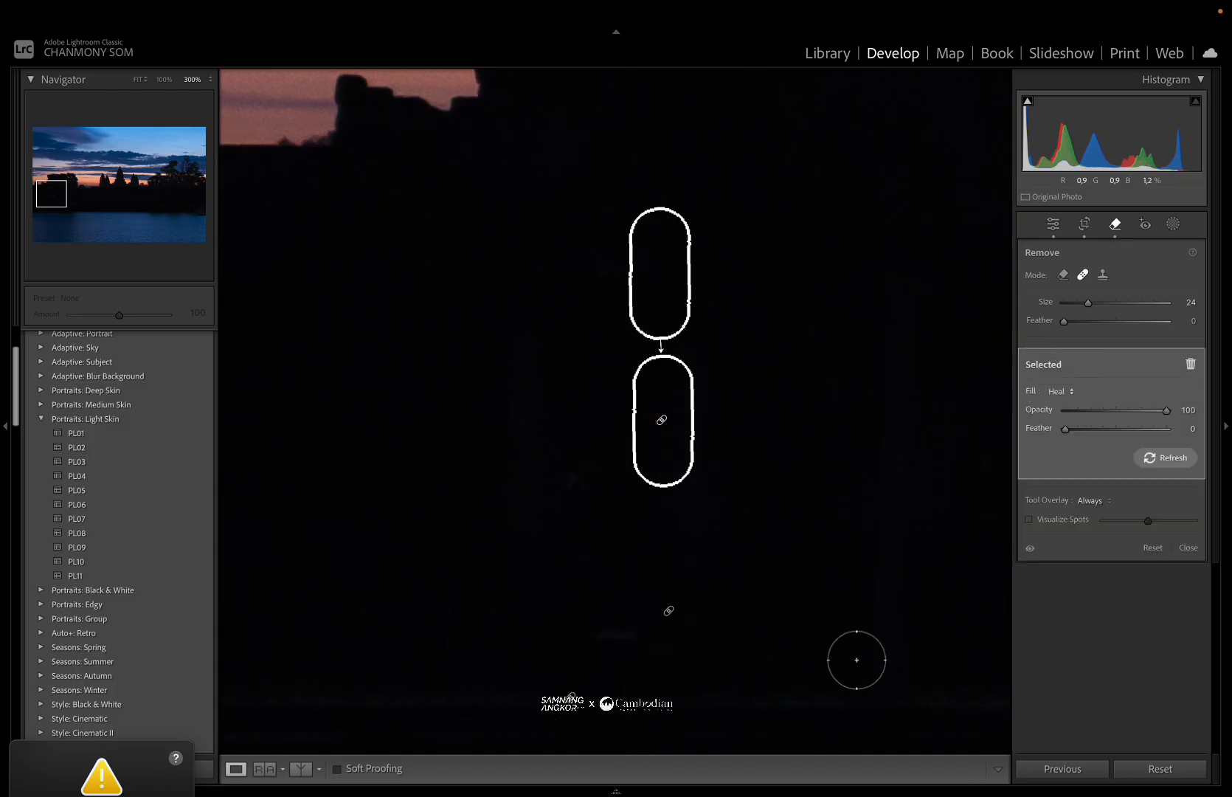
pyautogui.click(1053, 224)
pyautogui.click(813, 409)
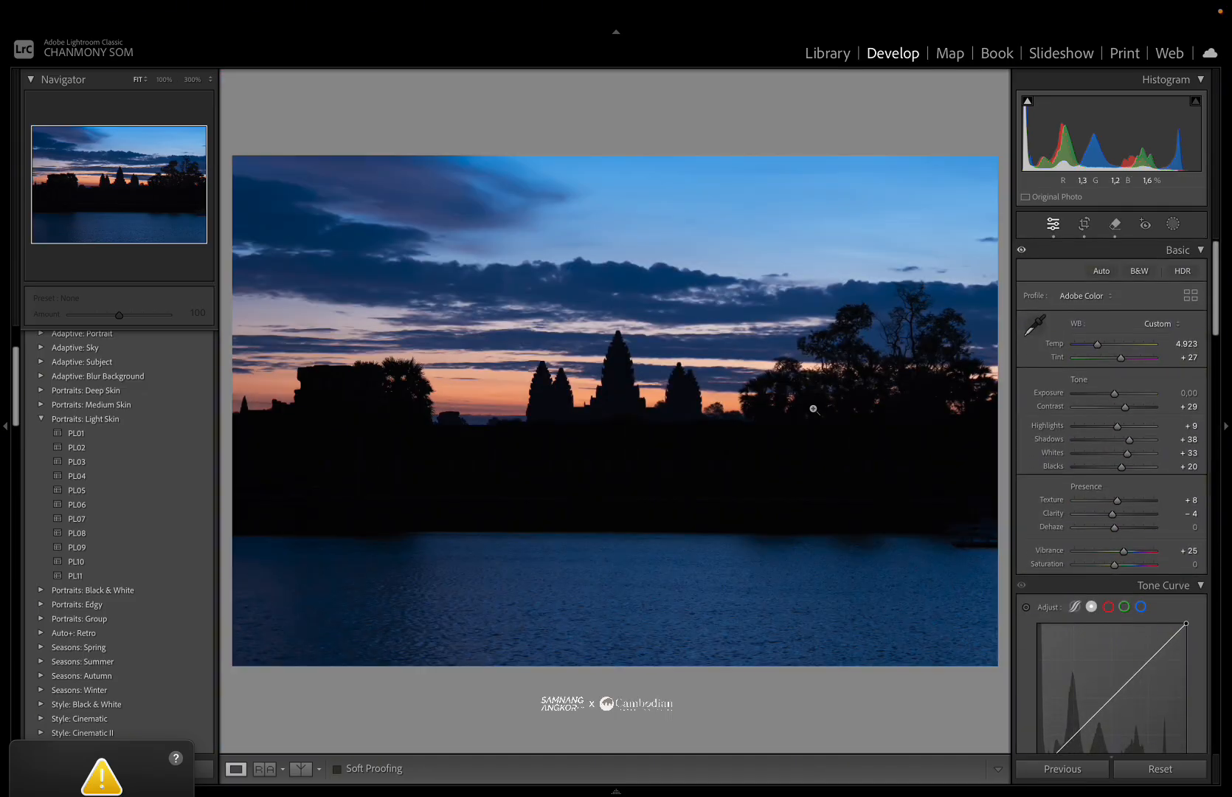
# Raise Exposure to +0.25.
pyautogui.click(592, 470)
pyautogui.click(592, 471)
pyautogui.click(691, 462)
pyautogui.click(690, 462)
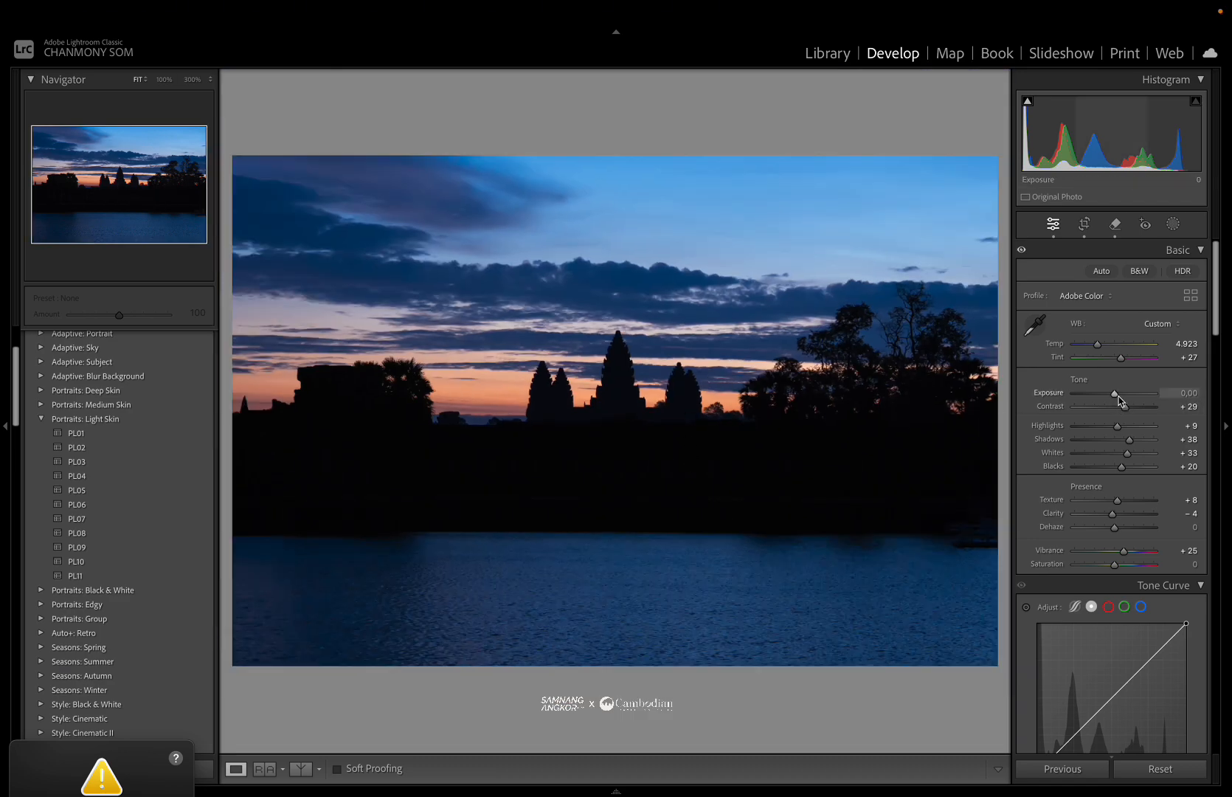
pyautogui.moveTo(1116, 397); pyautogui.dragTo(1118, 397)
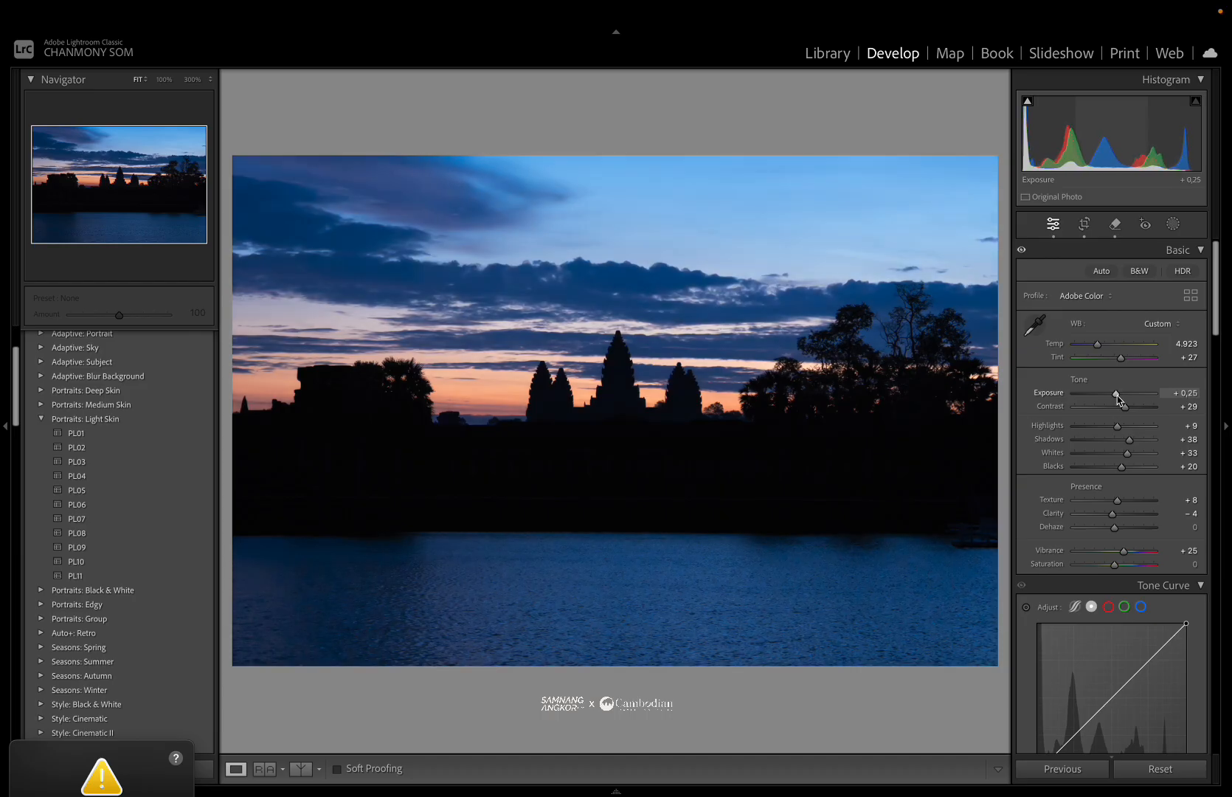
# Compare the original and edited photos side by side with both side panels hidden.
pyautogui.press('F2')
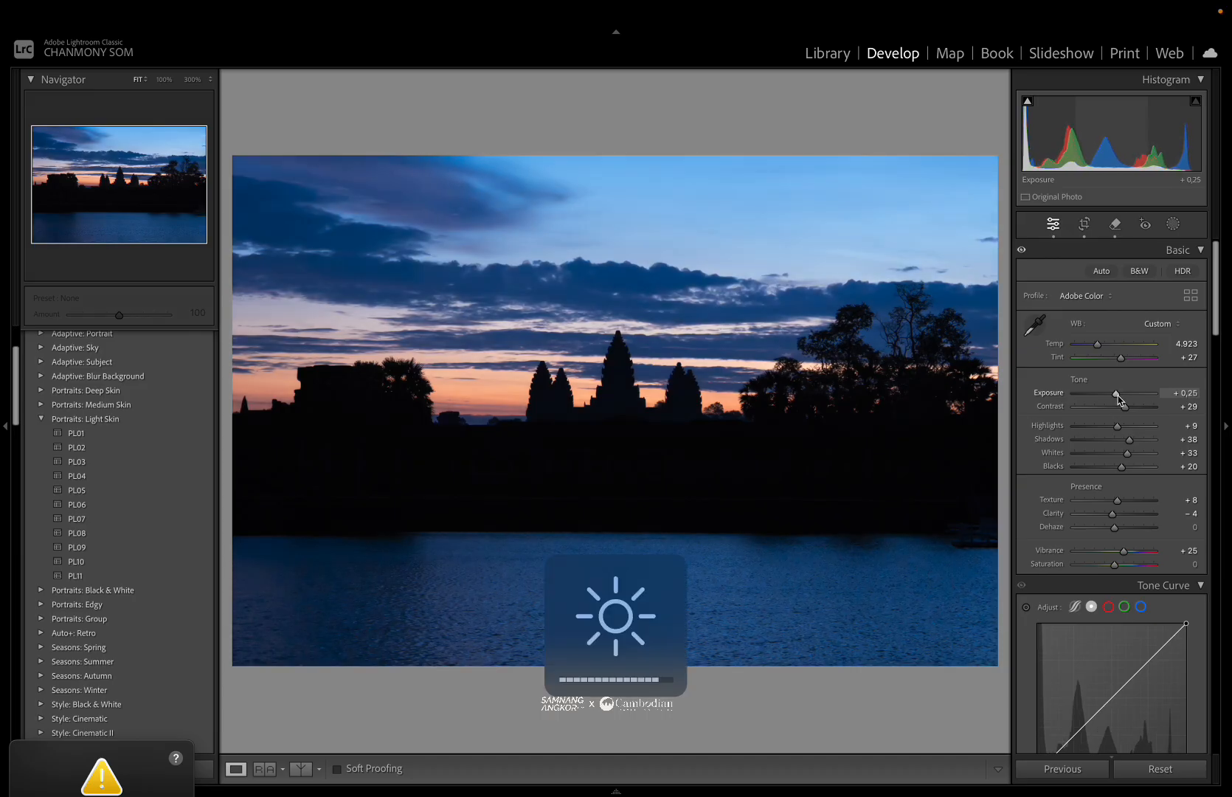
pyautogui.click(786, 358)
pyautogui.click(786, 358)
pyautogui.click(786, 357)
pyautogui.click(787, 357)
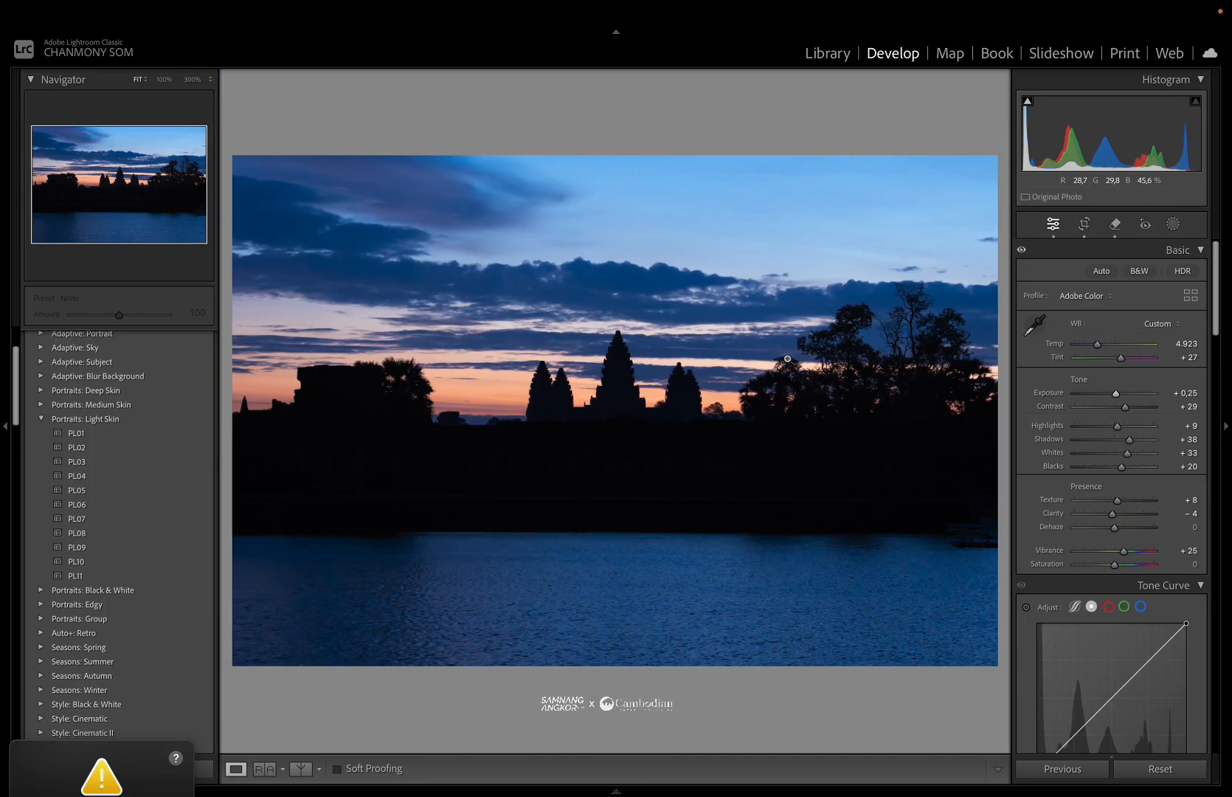
pyautogui.click(301, 768)
pyautogui.click(300, 769)
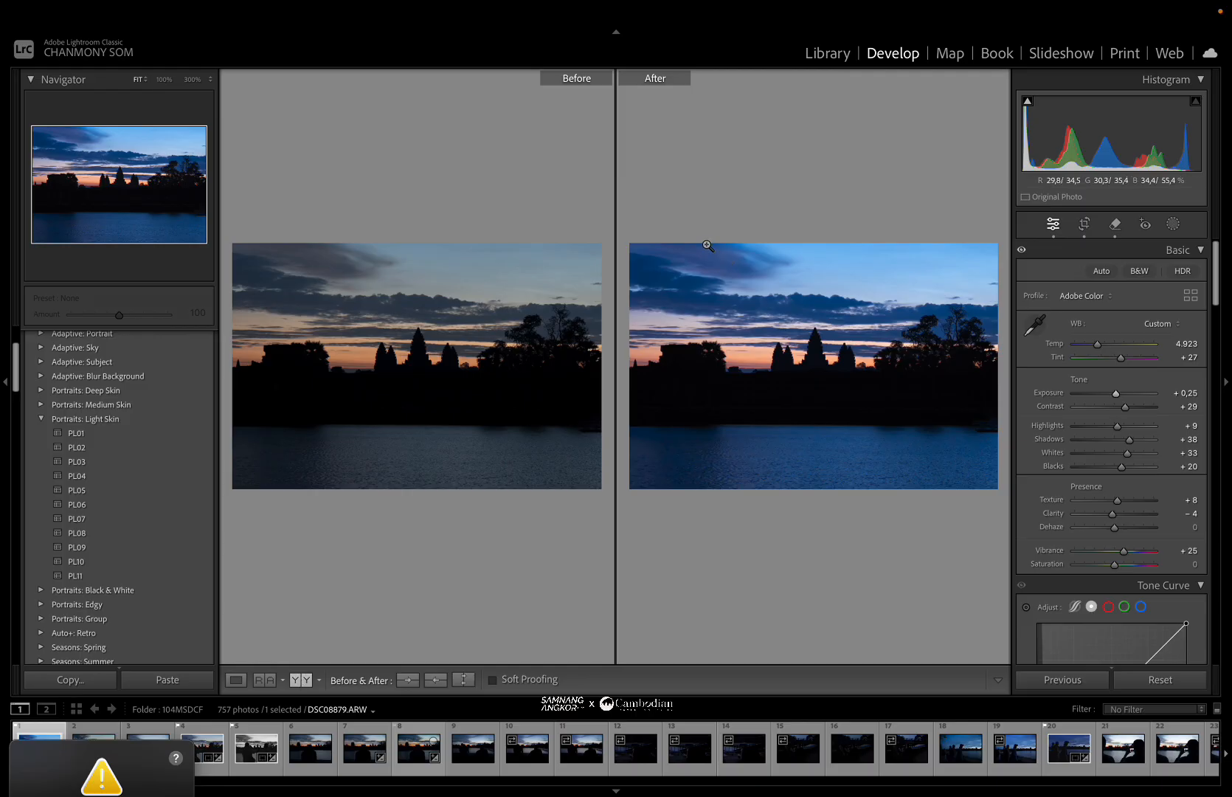
pyautogui.click(8, 380)
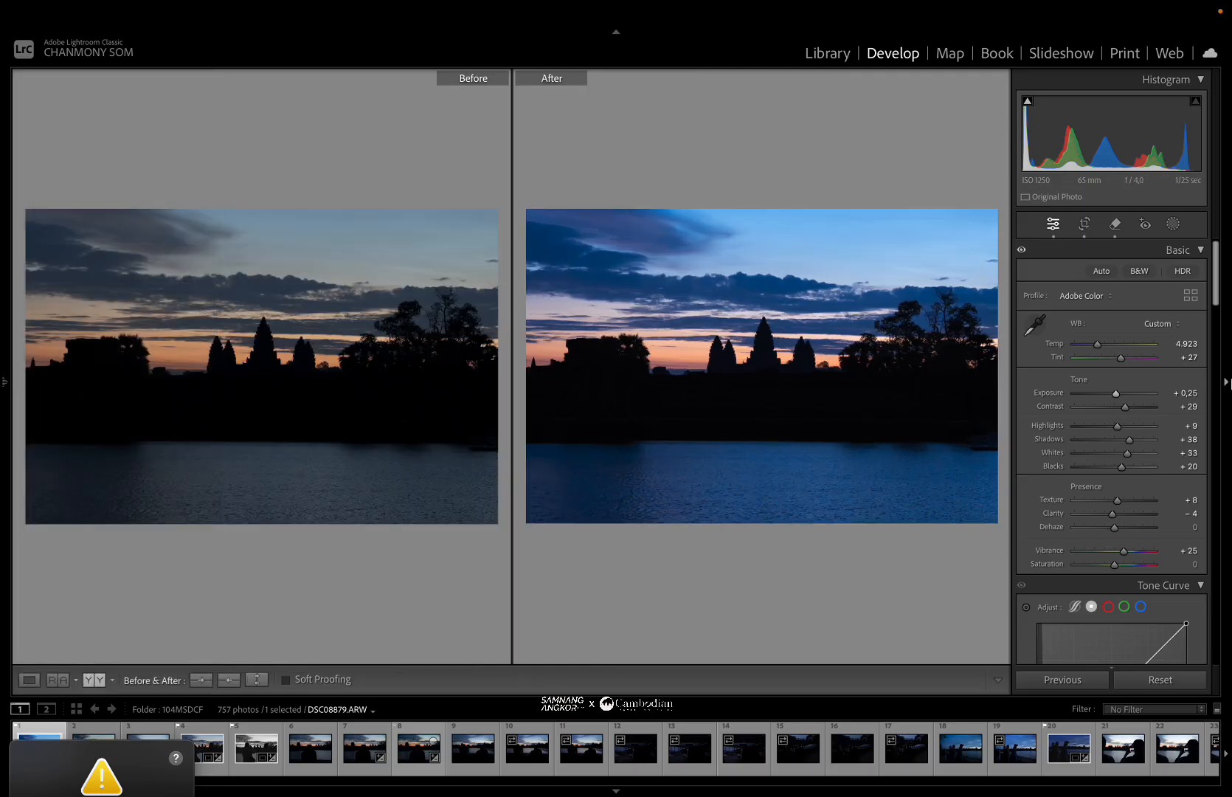
pyautogui.click(1226, 382)
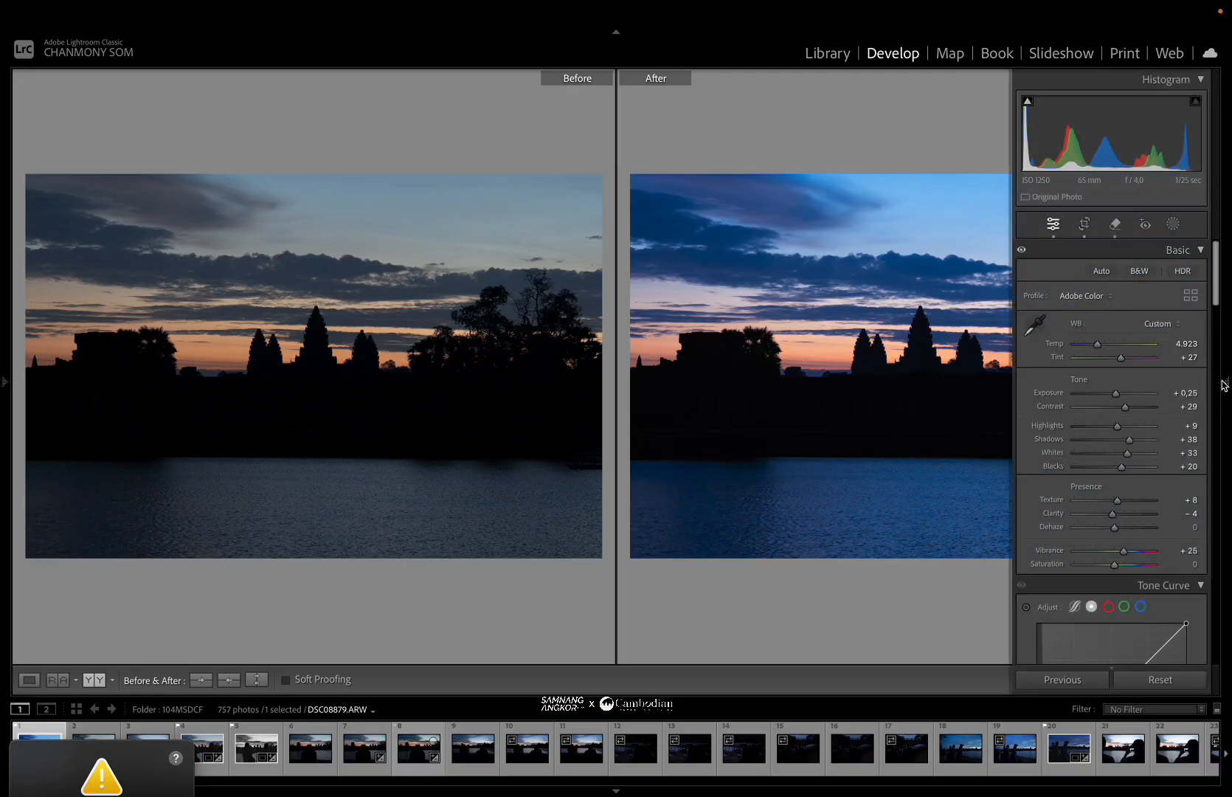
pyautogui.click(1226, 384)
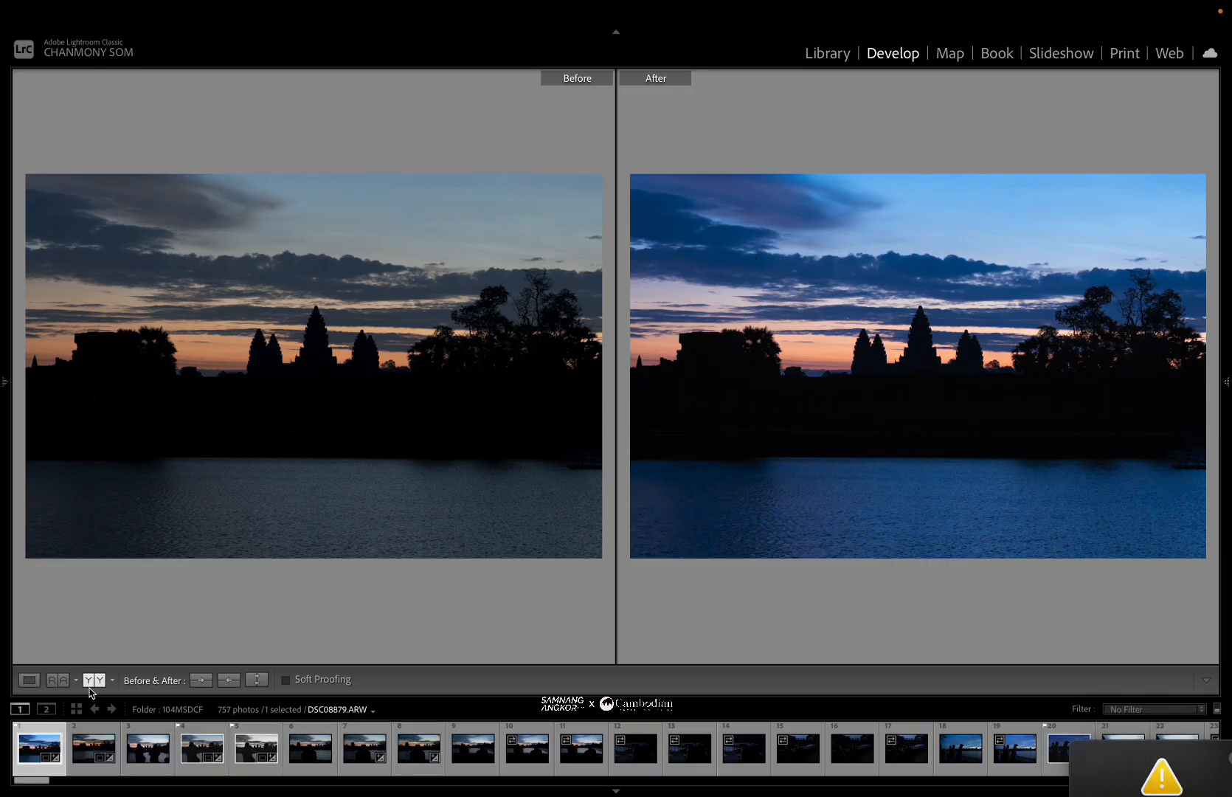
# Return to single-photo view and open the Export dialog for the photo.
pyautogui.click(35, 683)
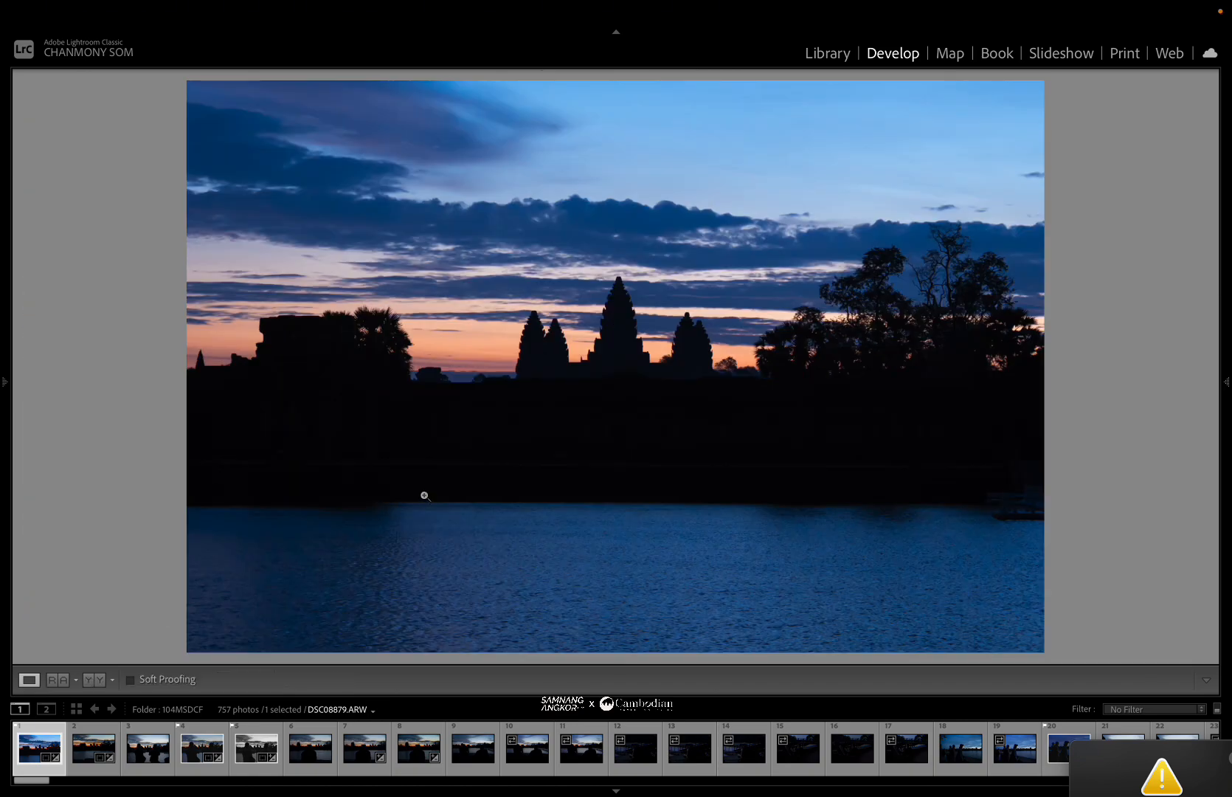
pyautogui.rightClick(424, 495)
pyautogui.moveTo(505, 712)
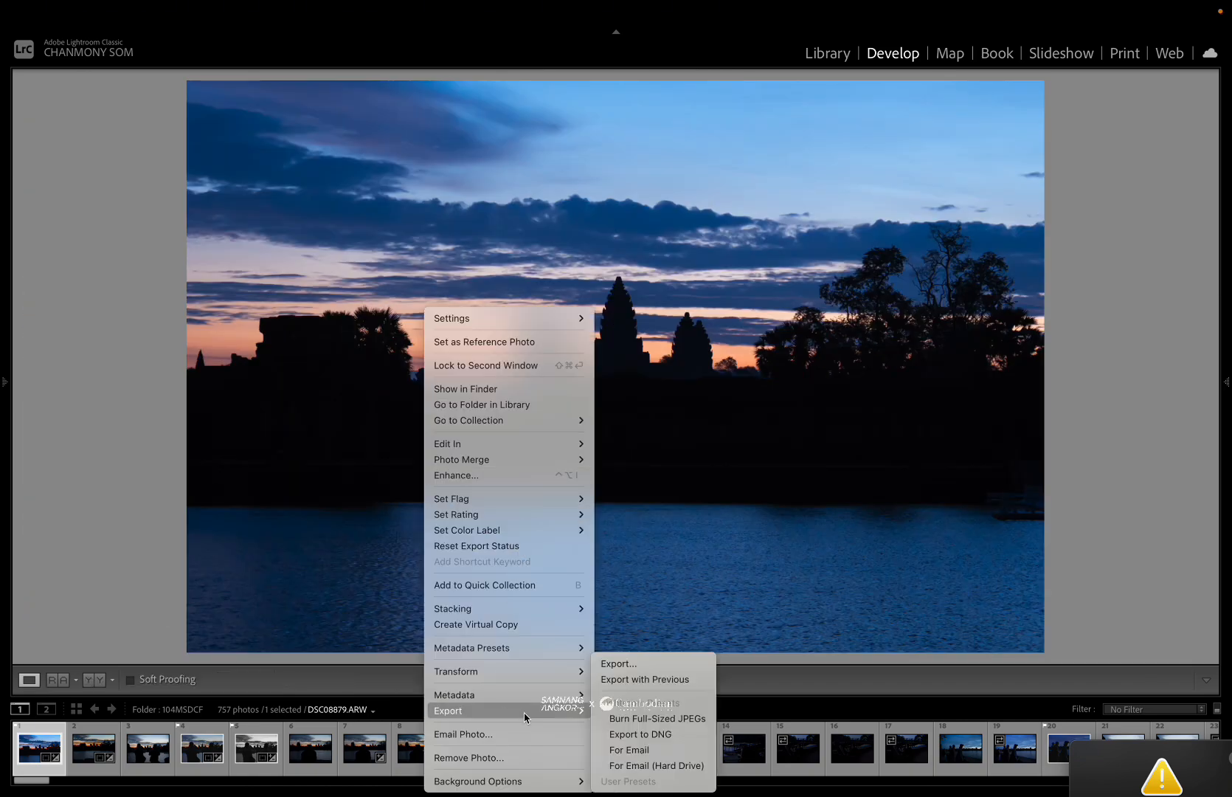
pyautogui.click(622, 662)
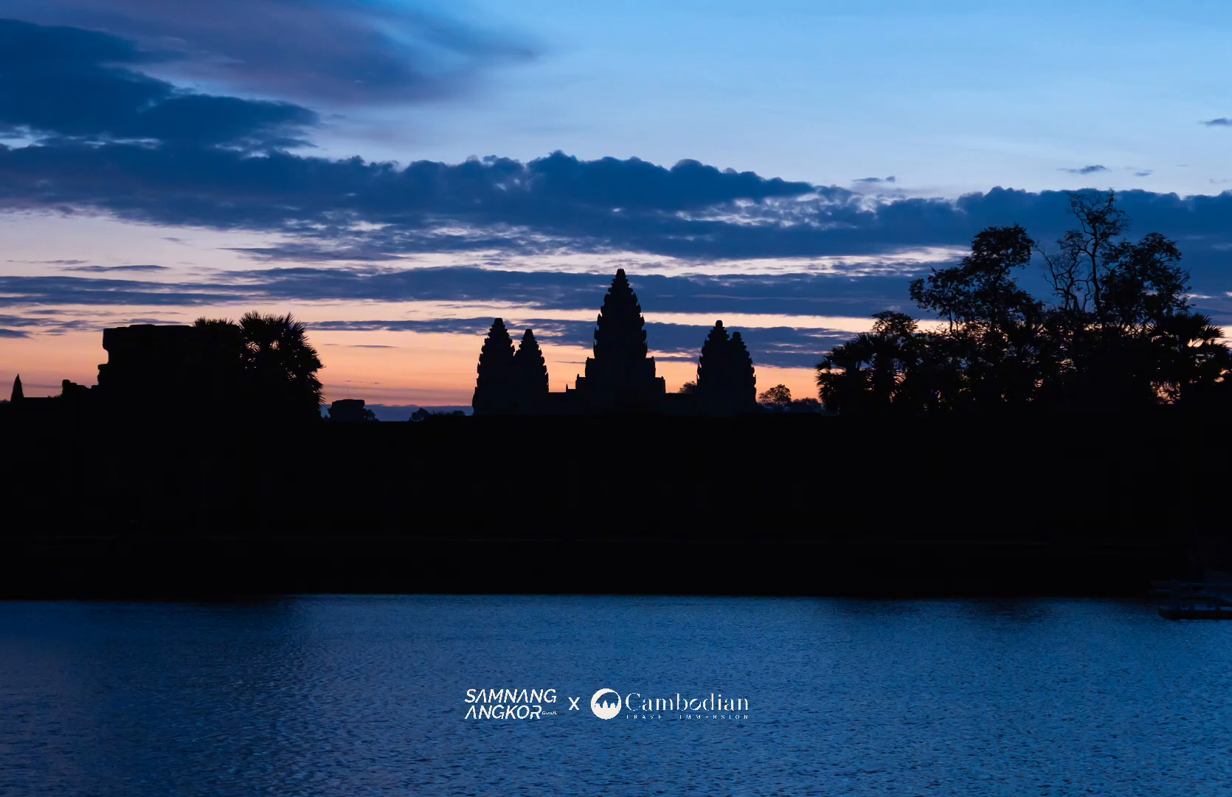